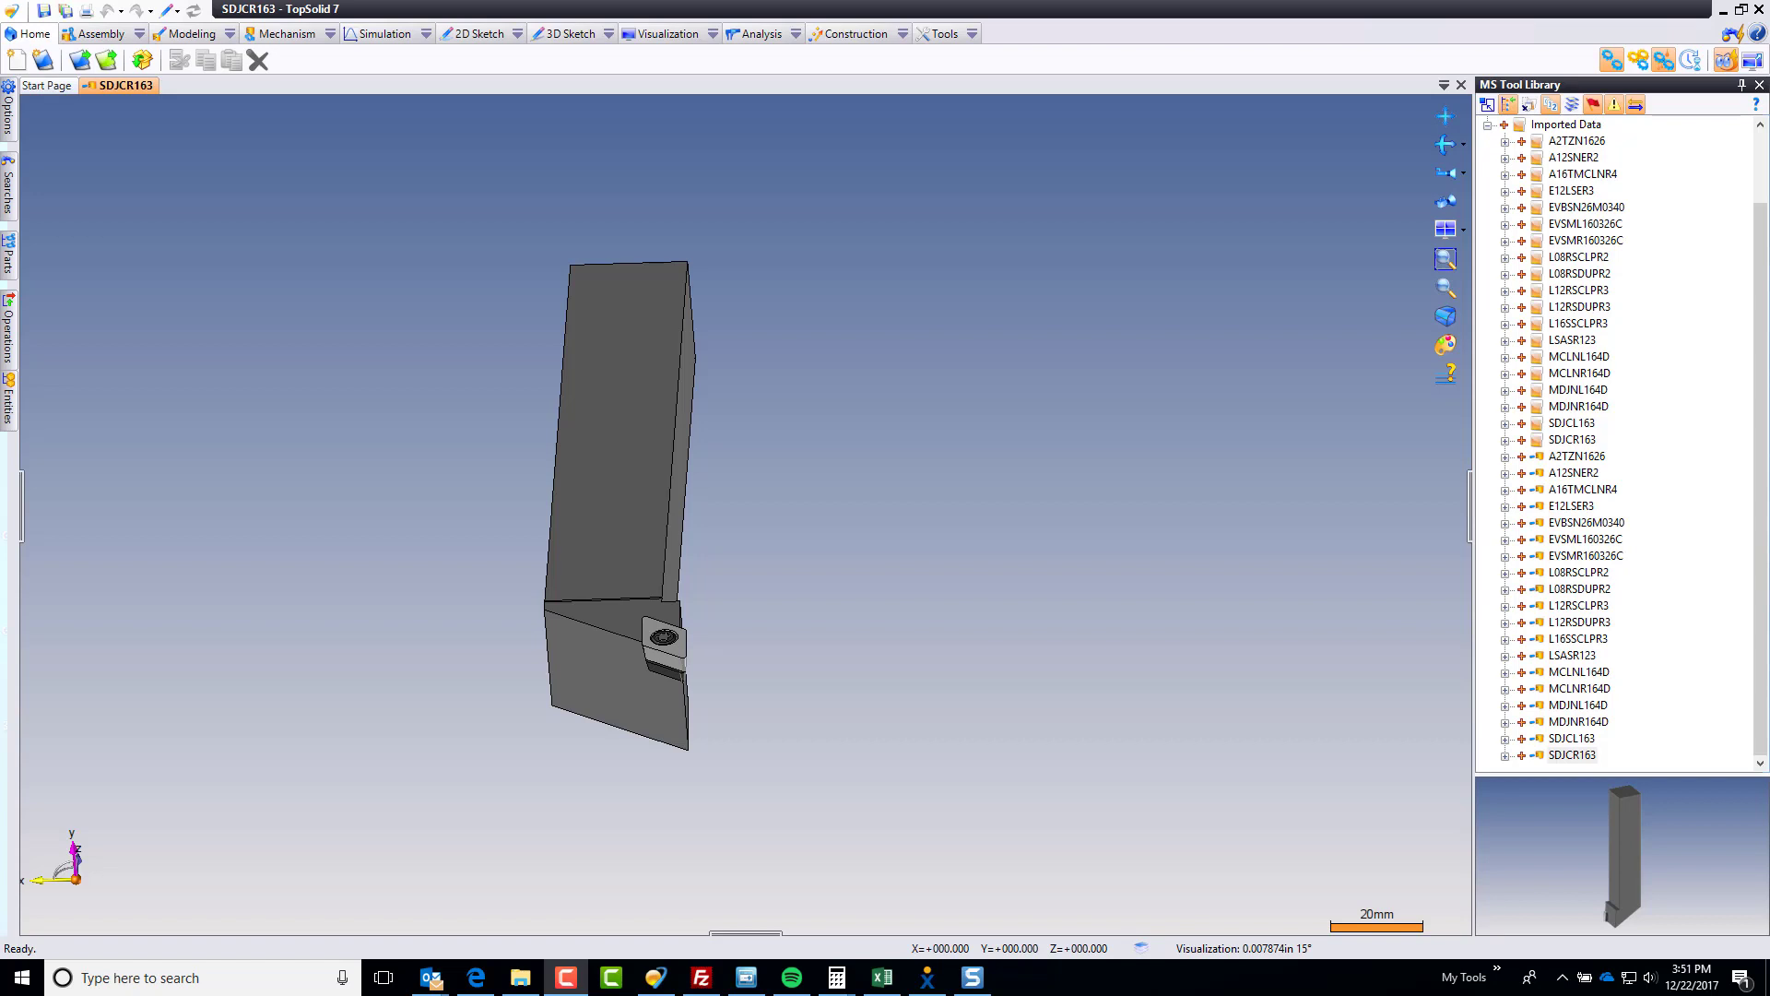
Step: Open the CUT insert of the SDJCR163 holder for in-place editing
click(955, 567)
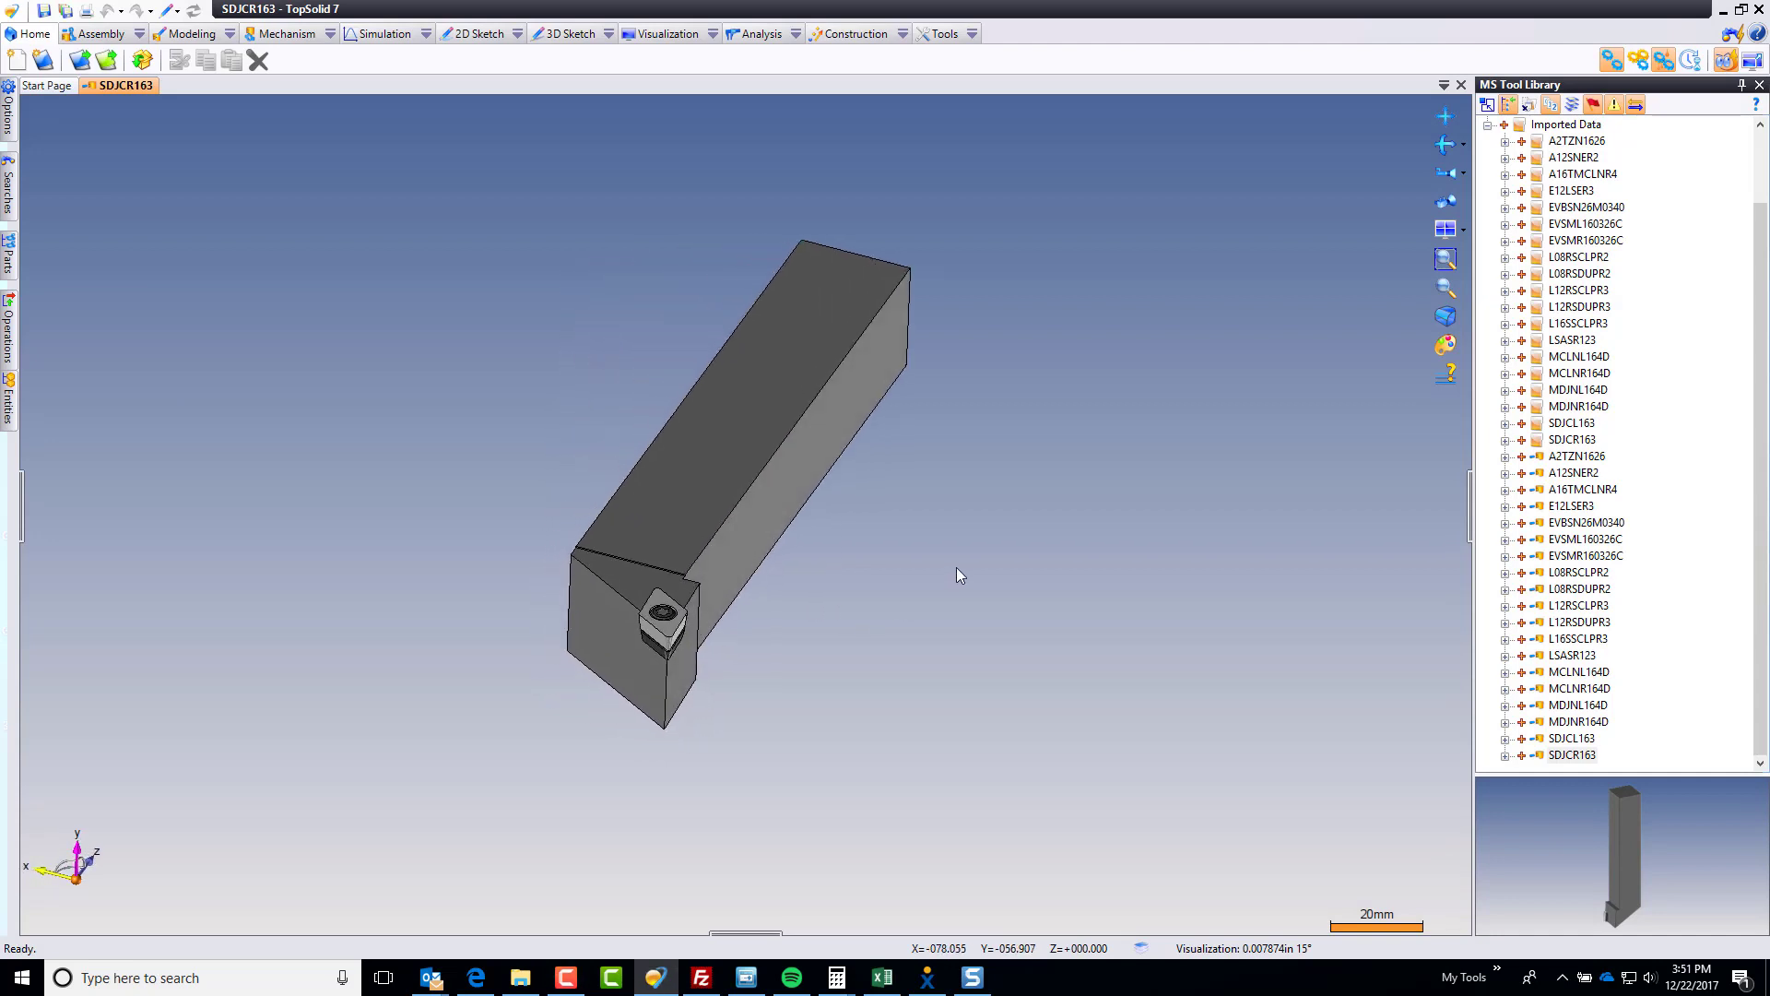
click(1572, 754)
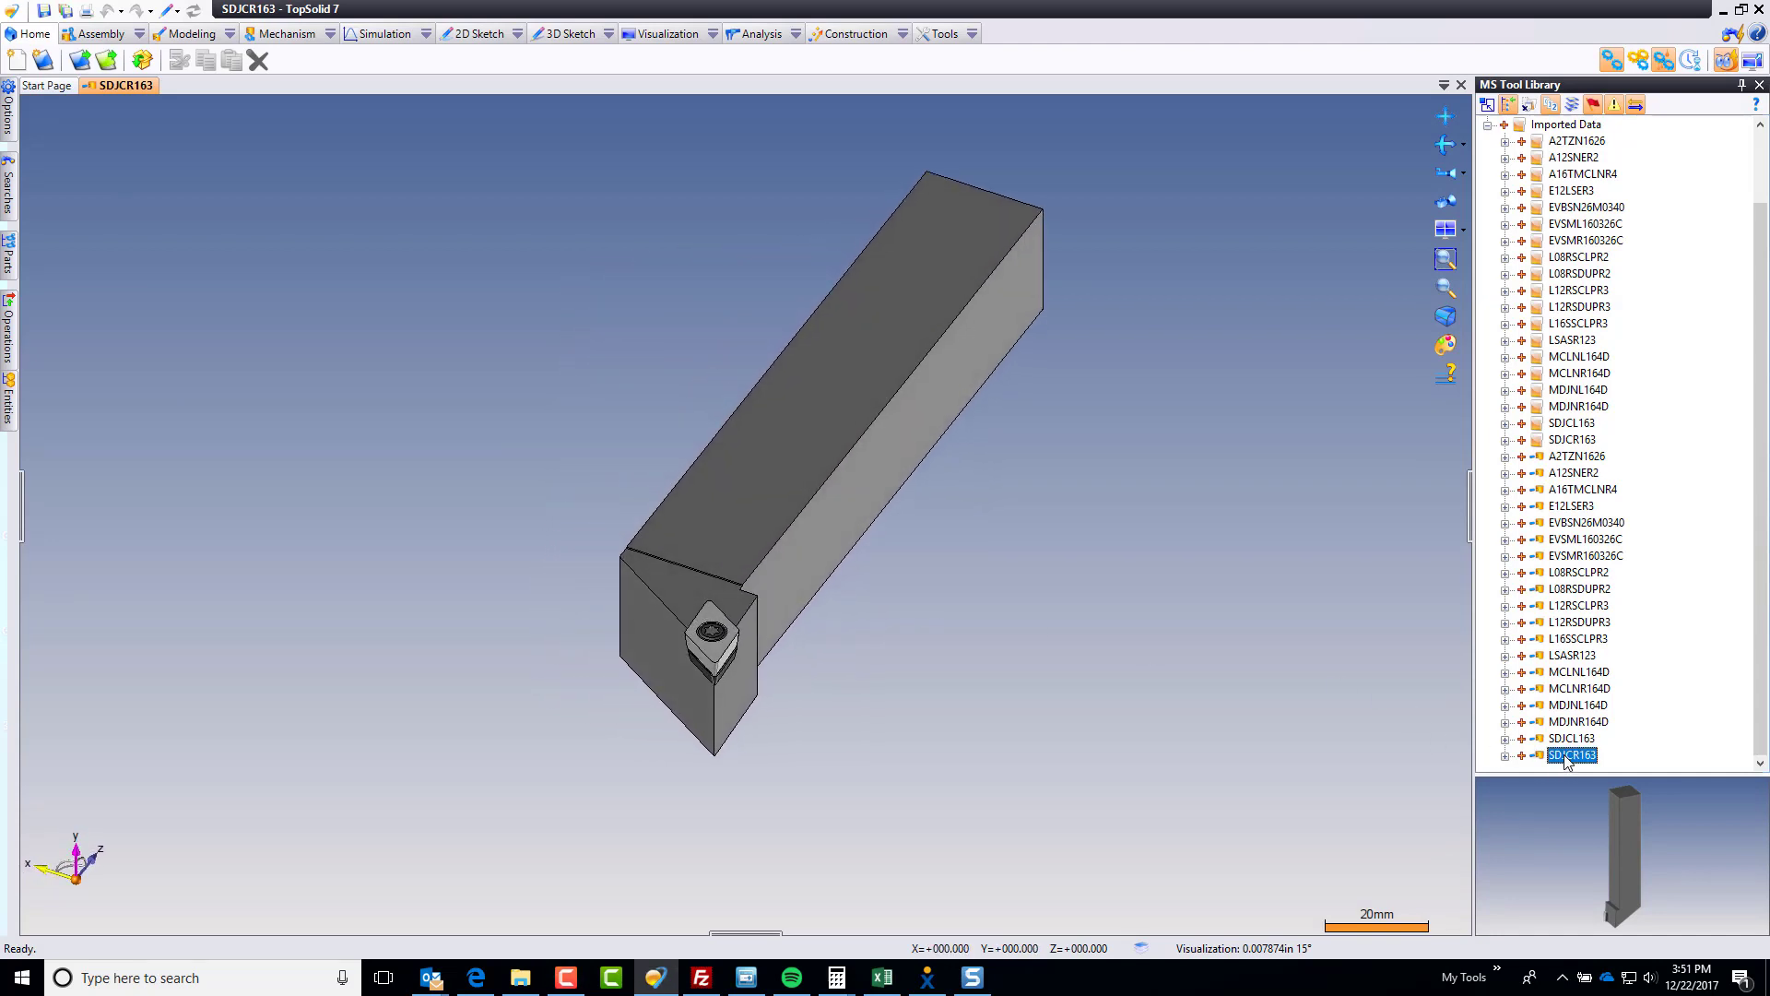
click(1116, 743)
scroll(790, 748, up, 5)
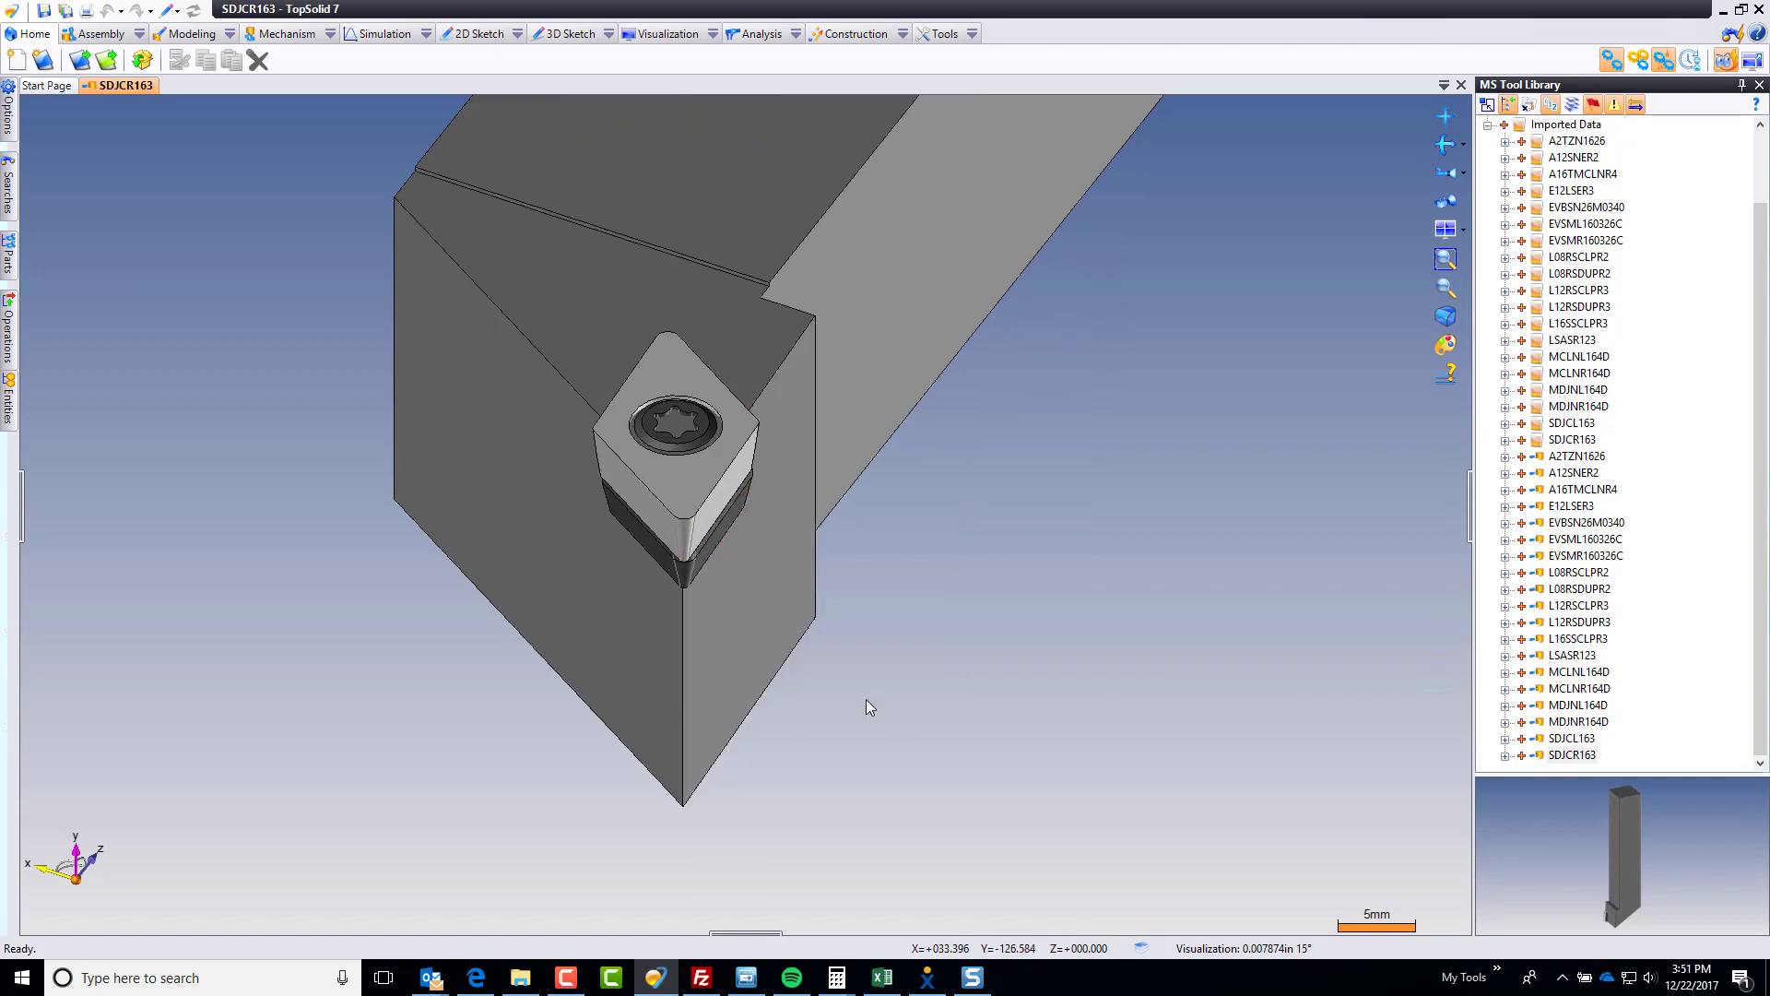
right_click(706, 484)
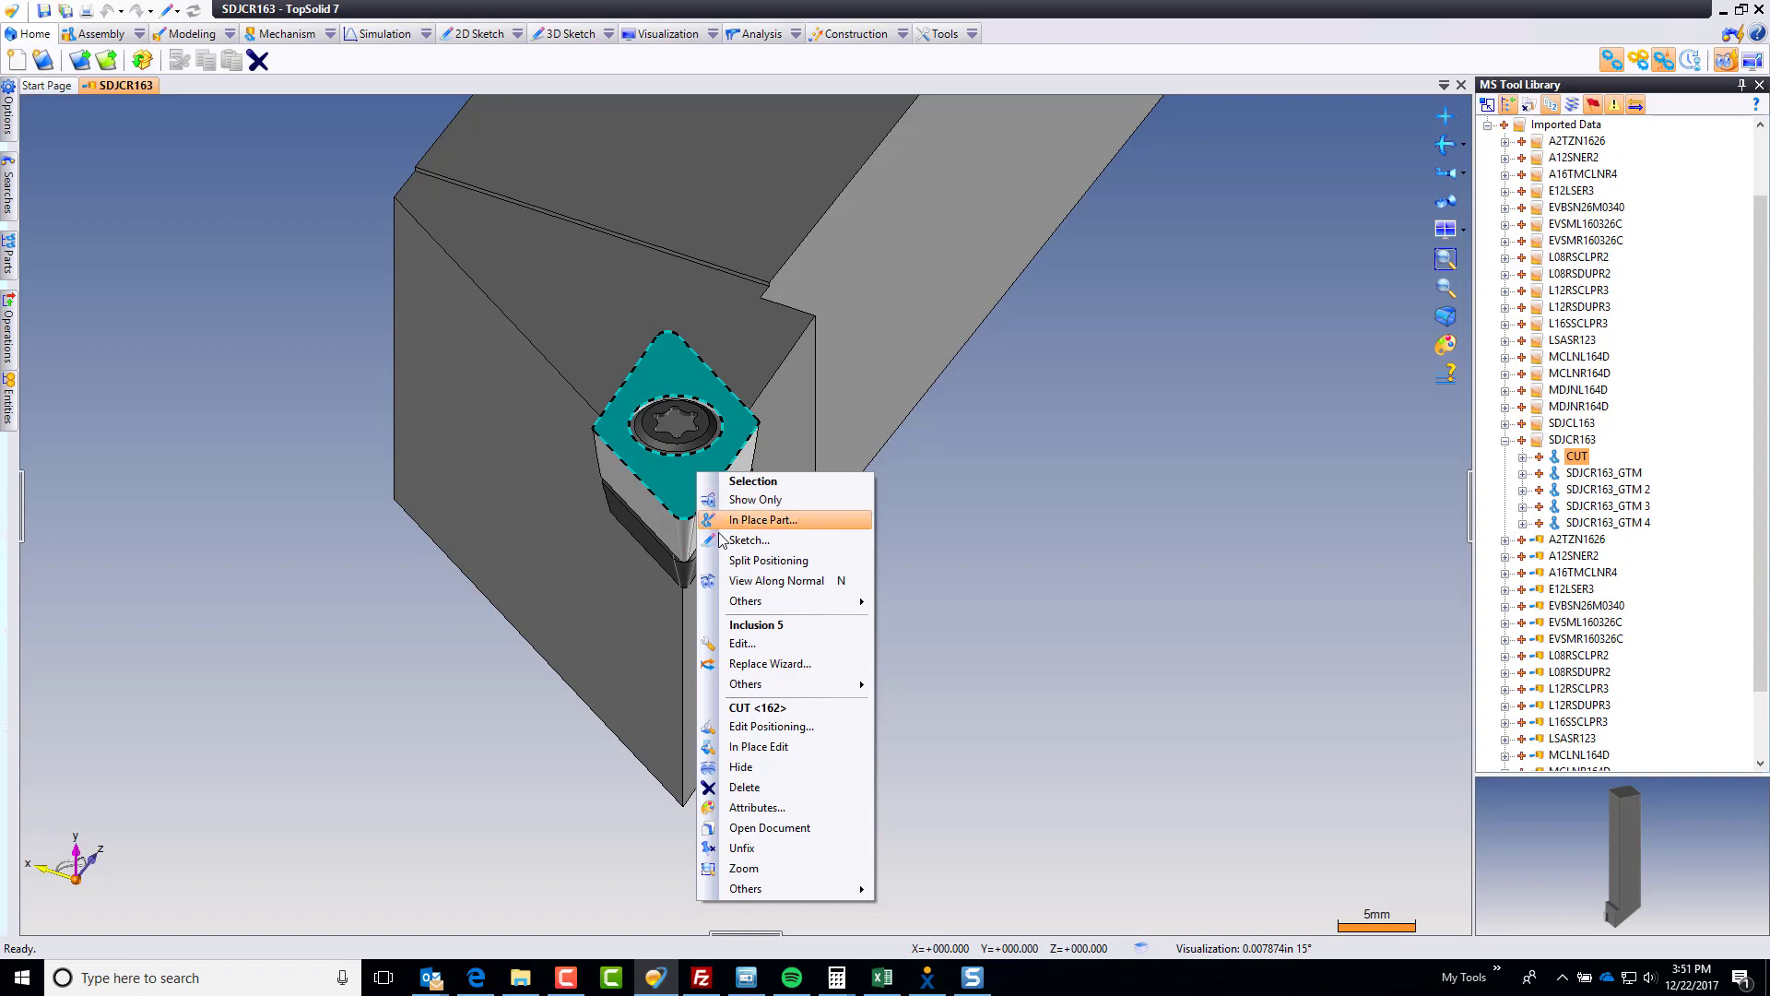
click(811, 750)
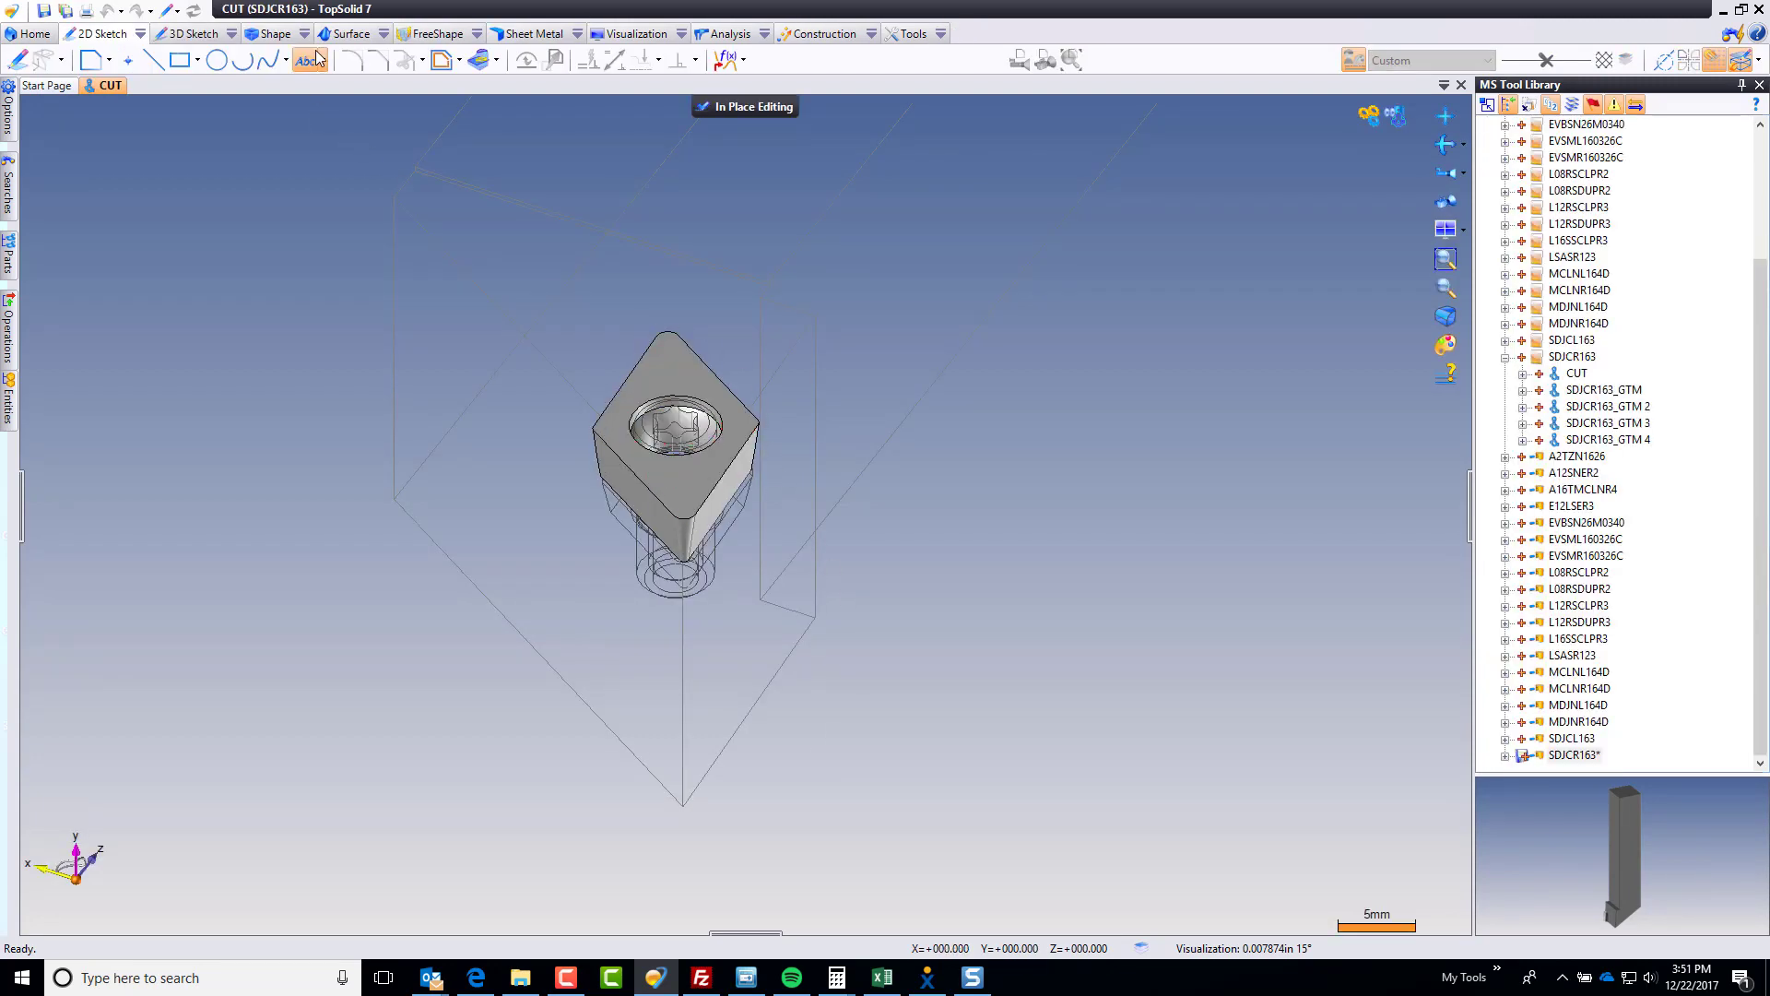
Step: Run Heal Check and Simplify on the CUT insert, then leave in-place editing
click(348, 33)
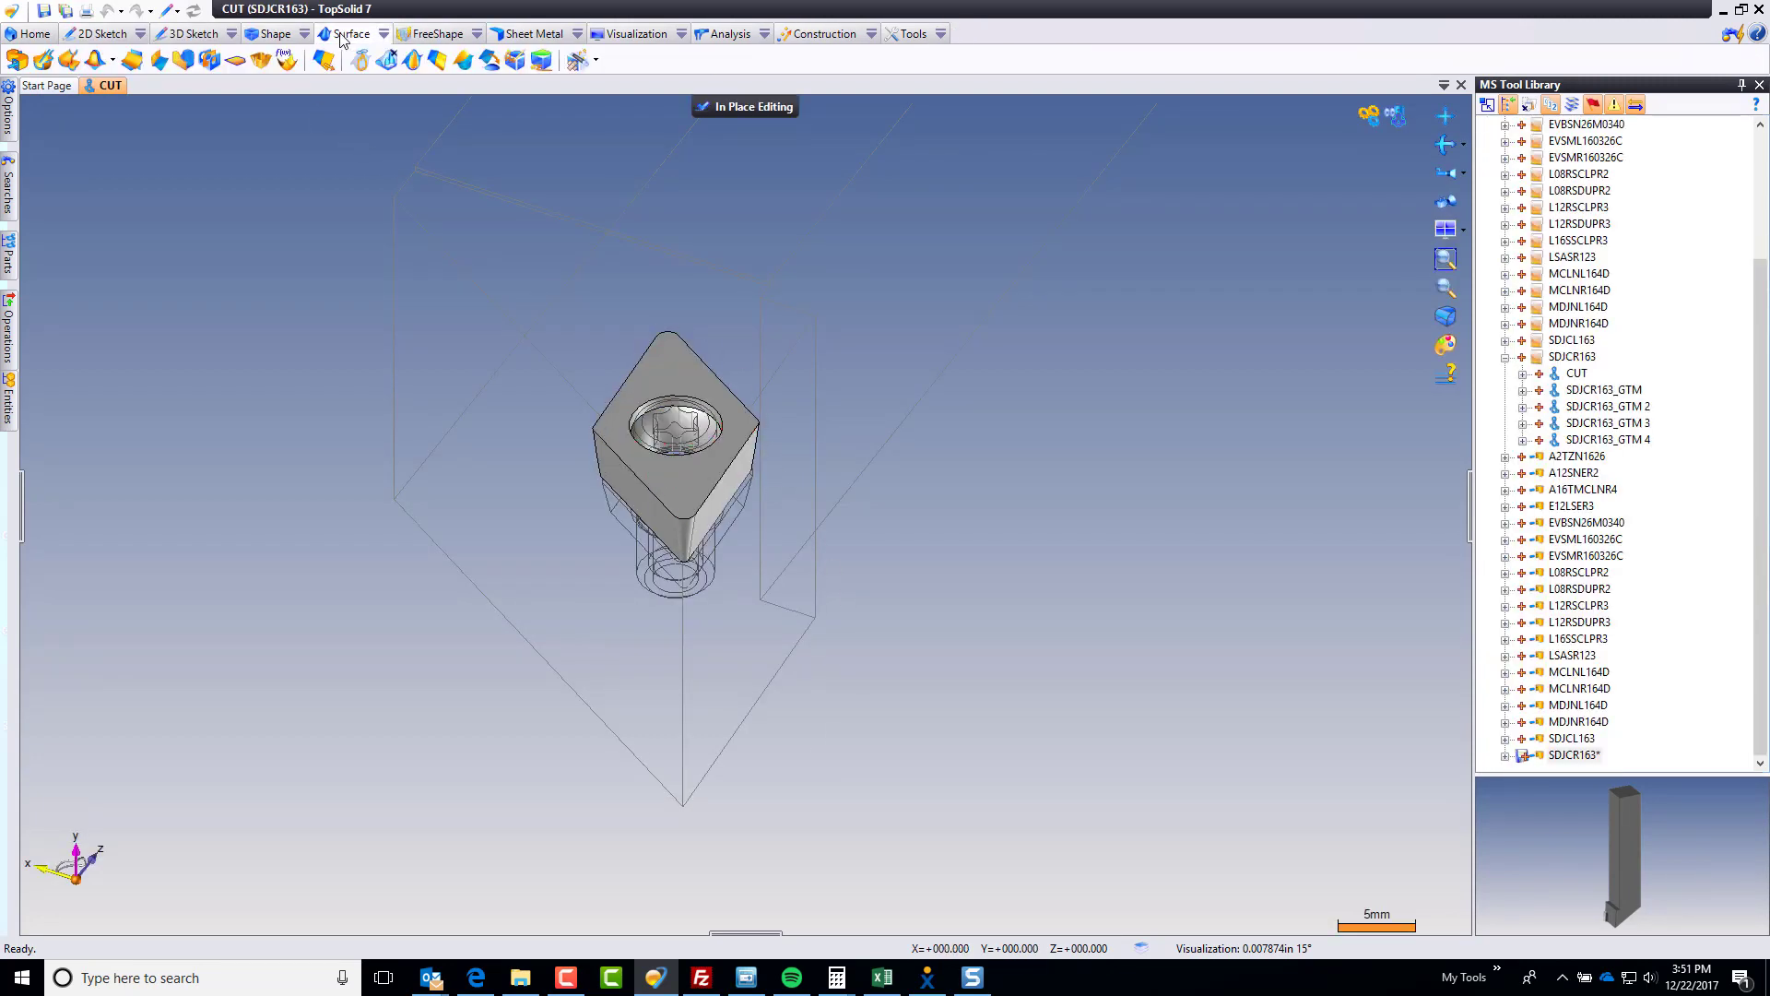
click(579, 61)
click(660, 462)
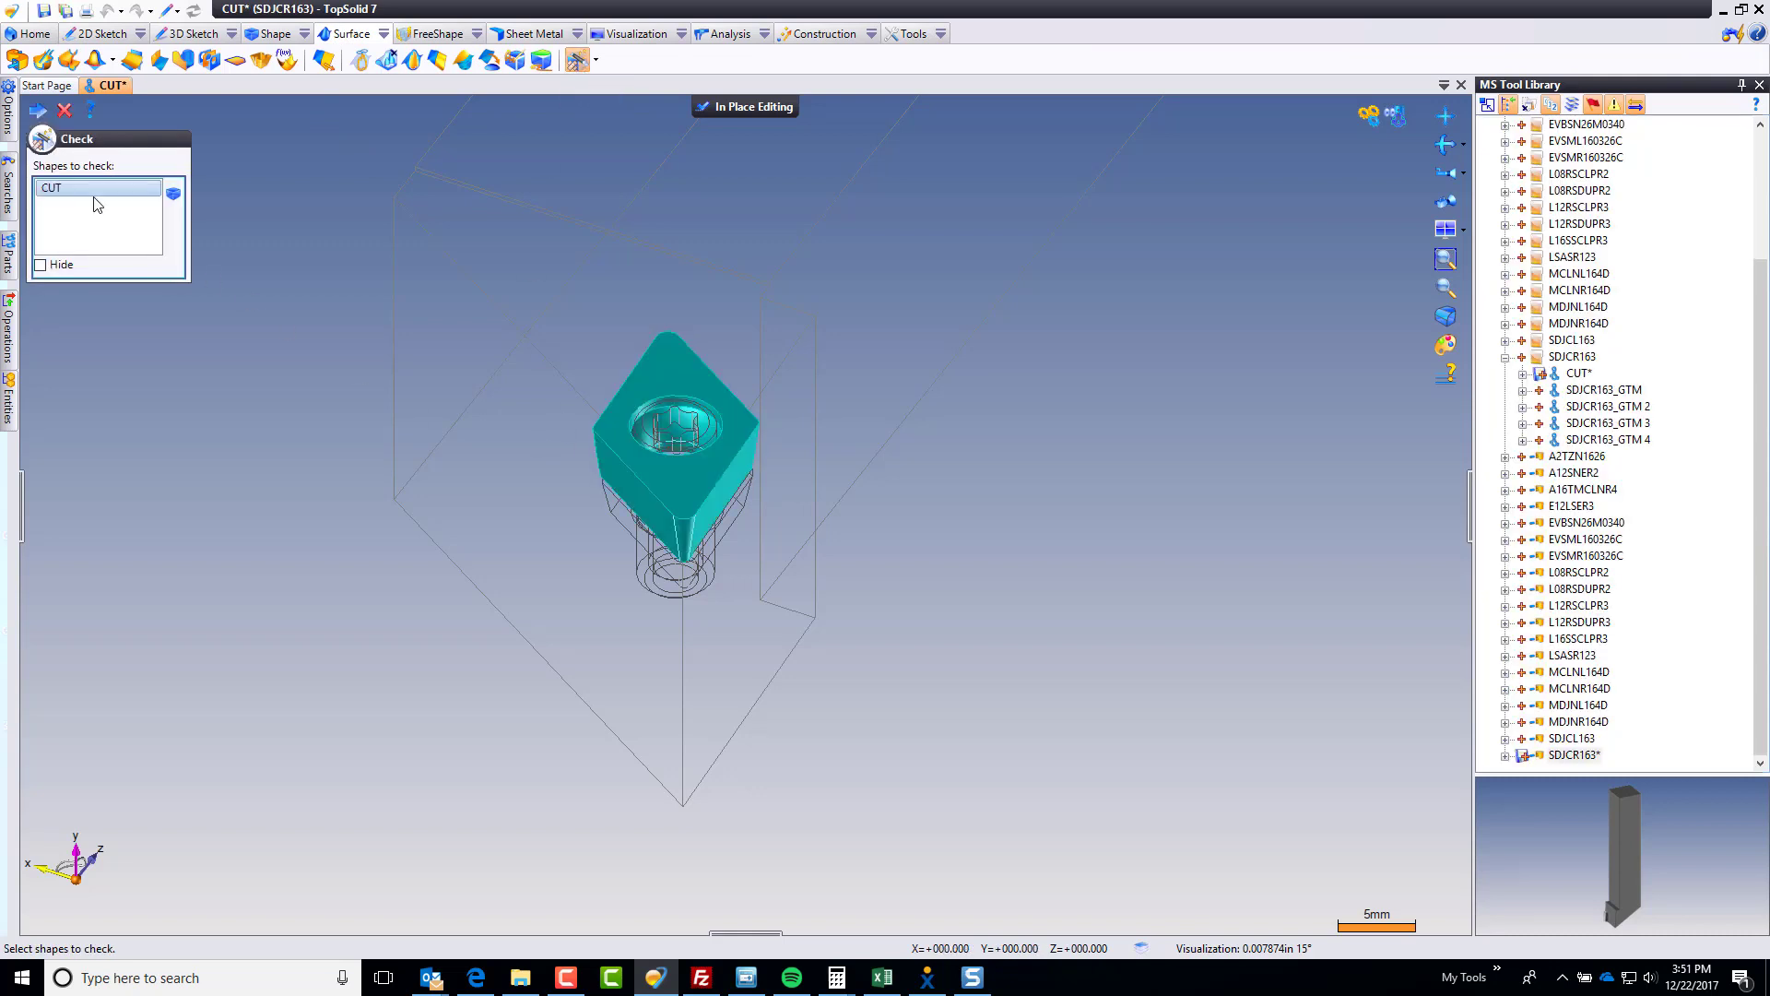
click(38, 110)
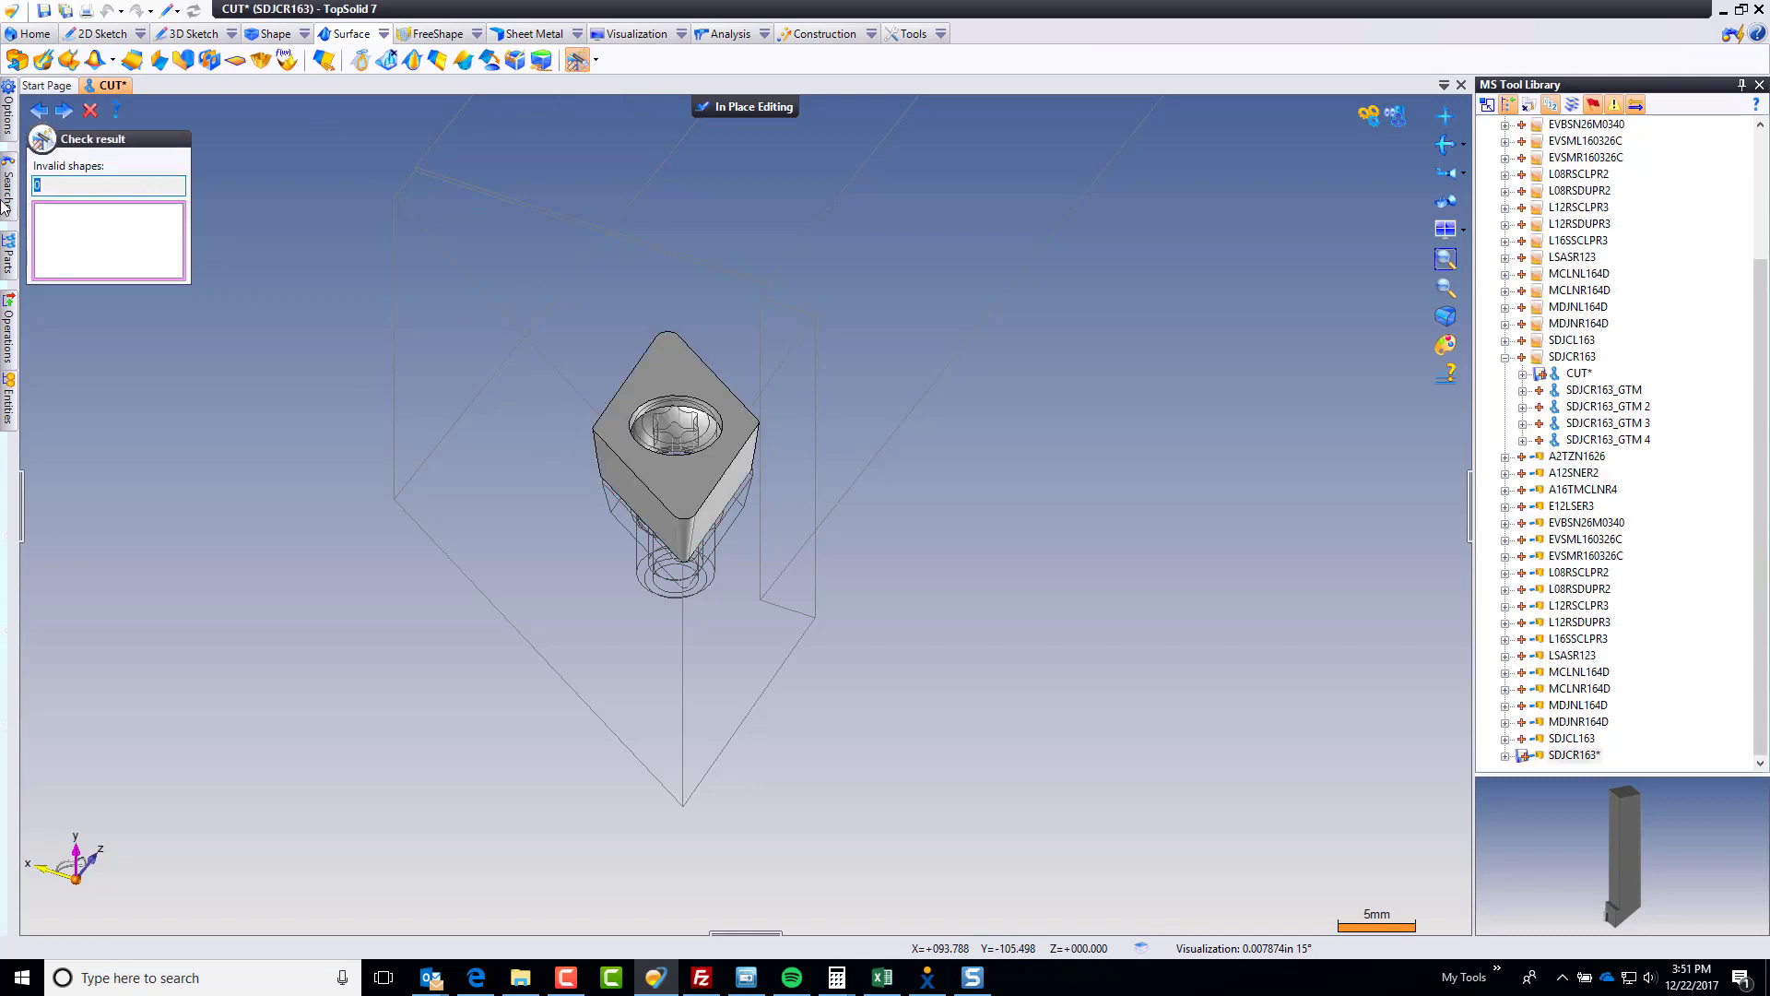
click(63, 111)
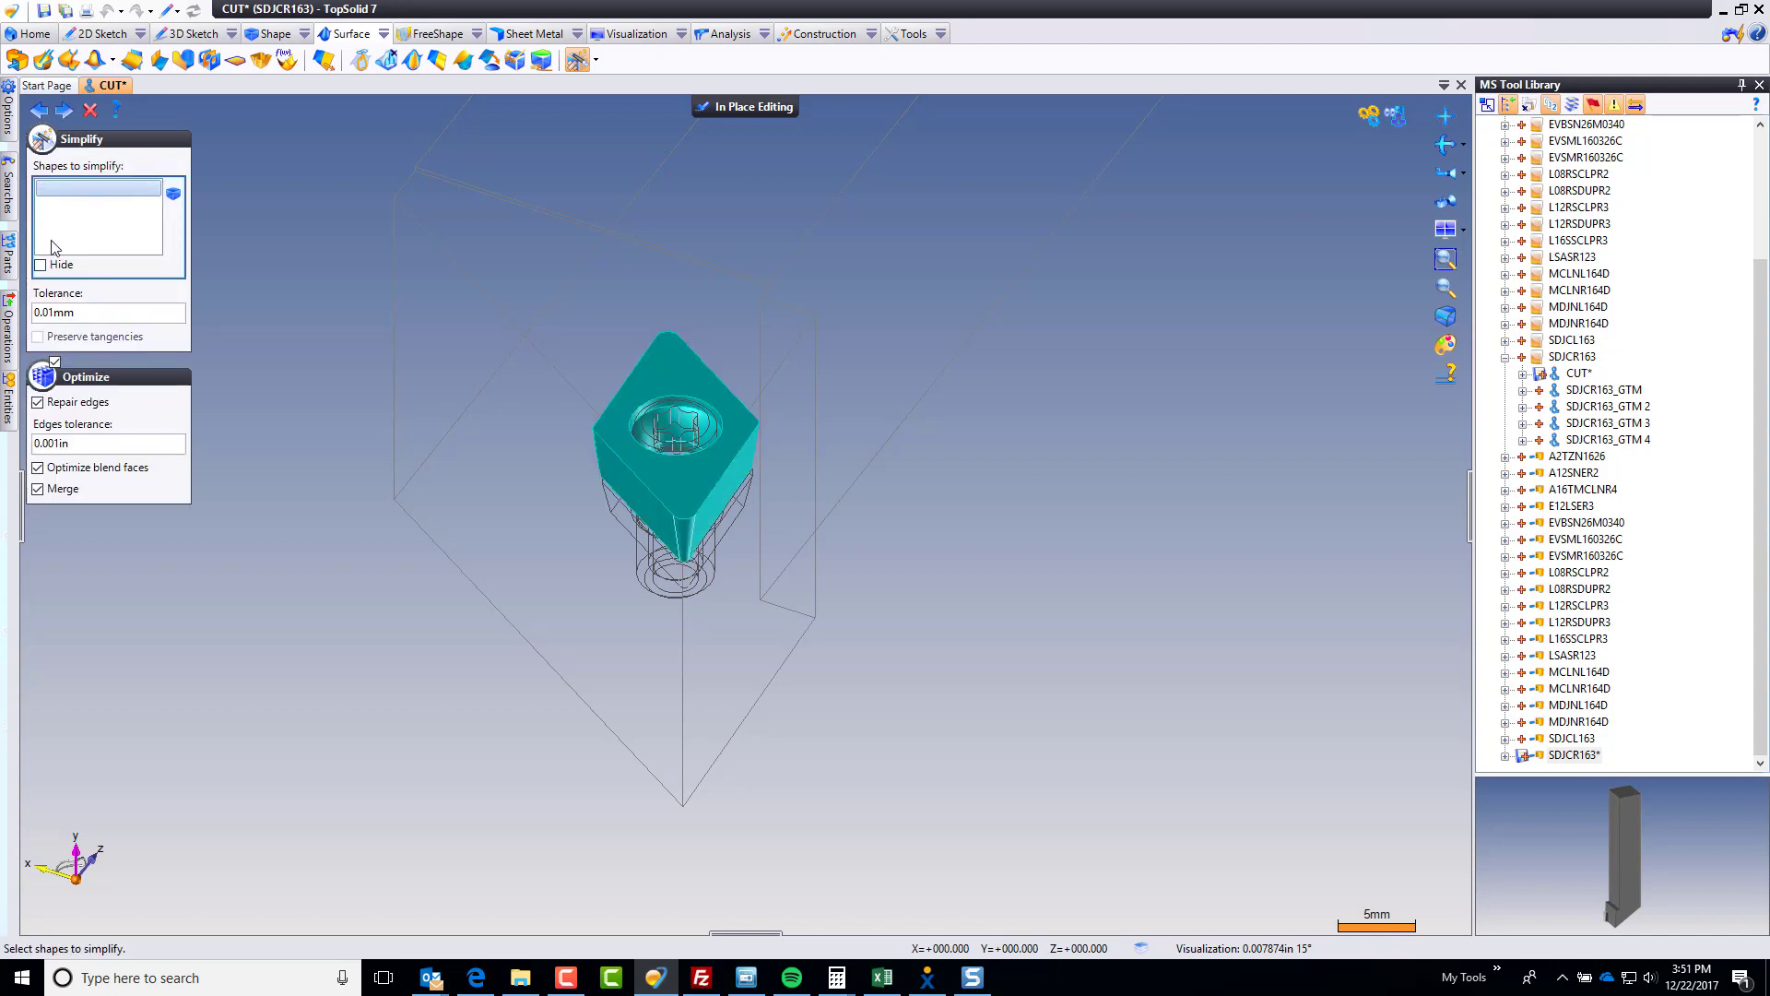
click(67, 112)
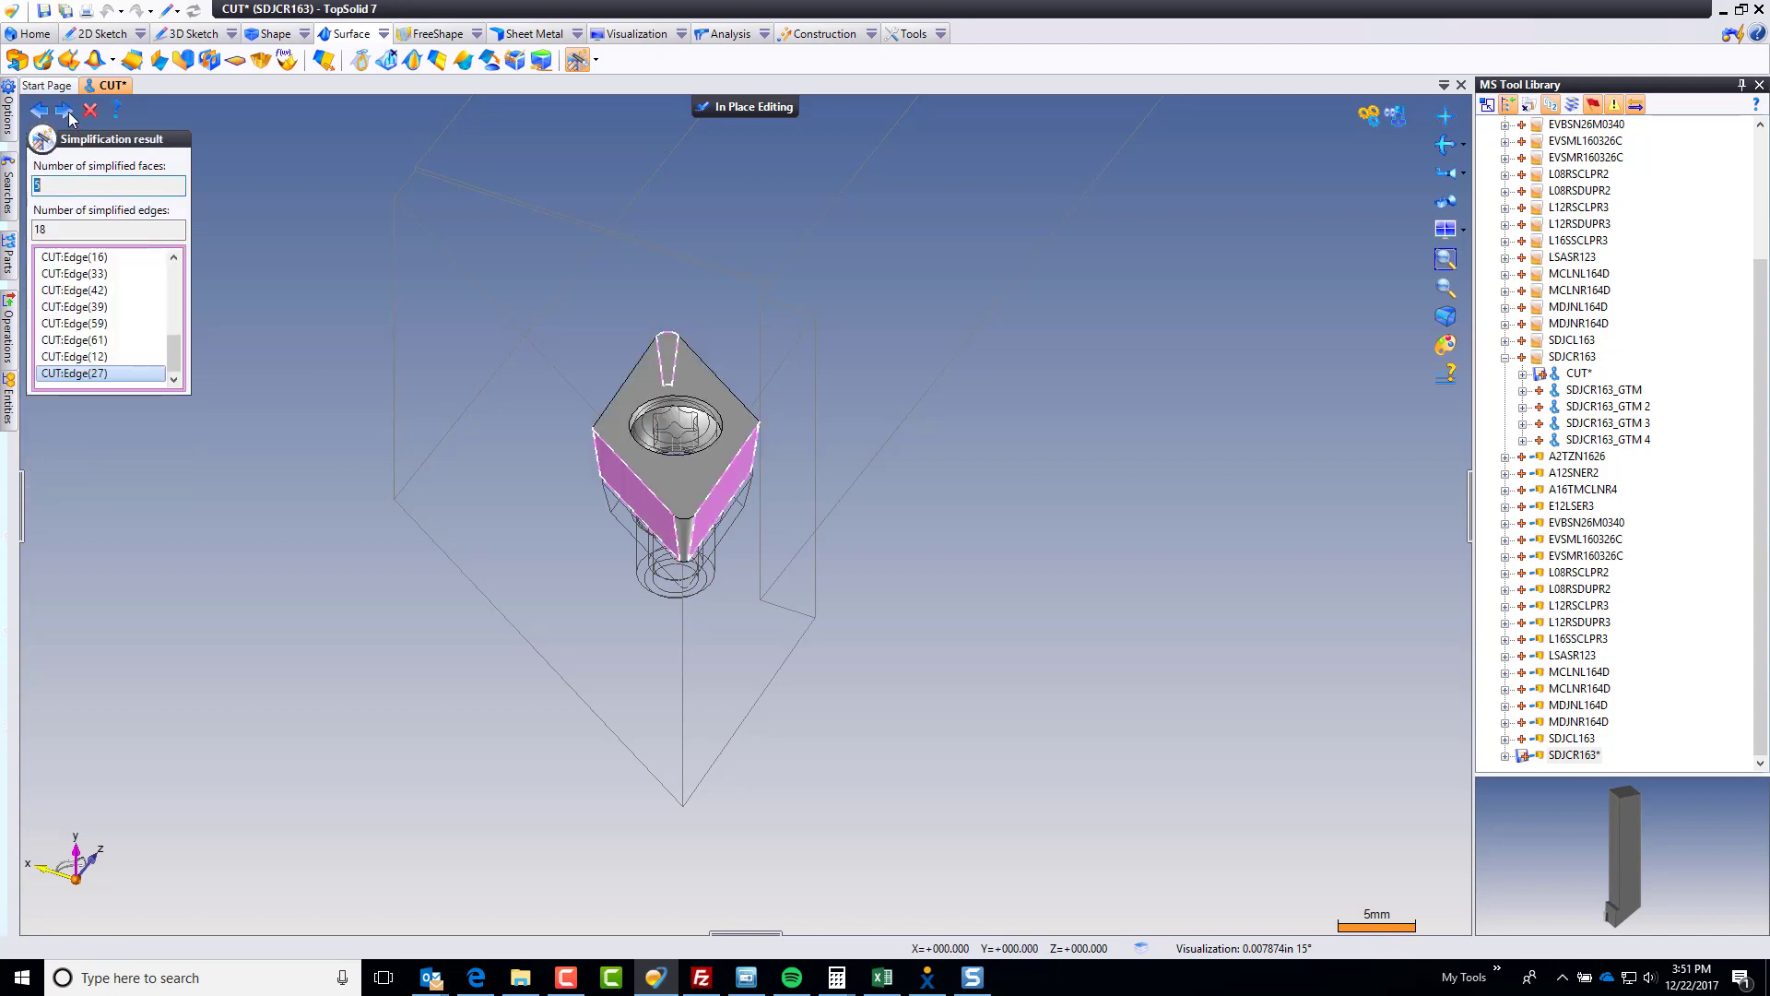
click(67, 112)
click(67, 112)
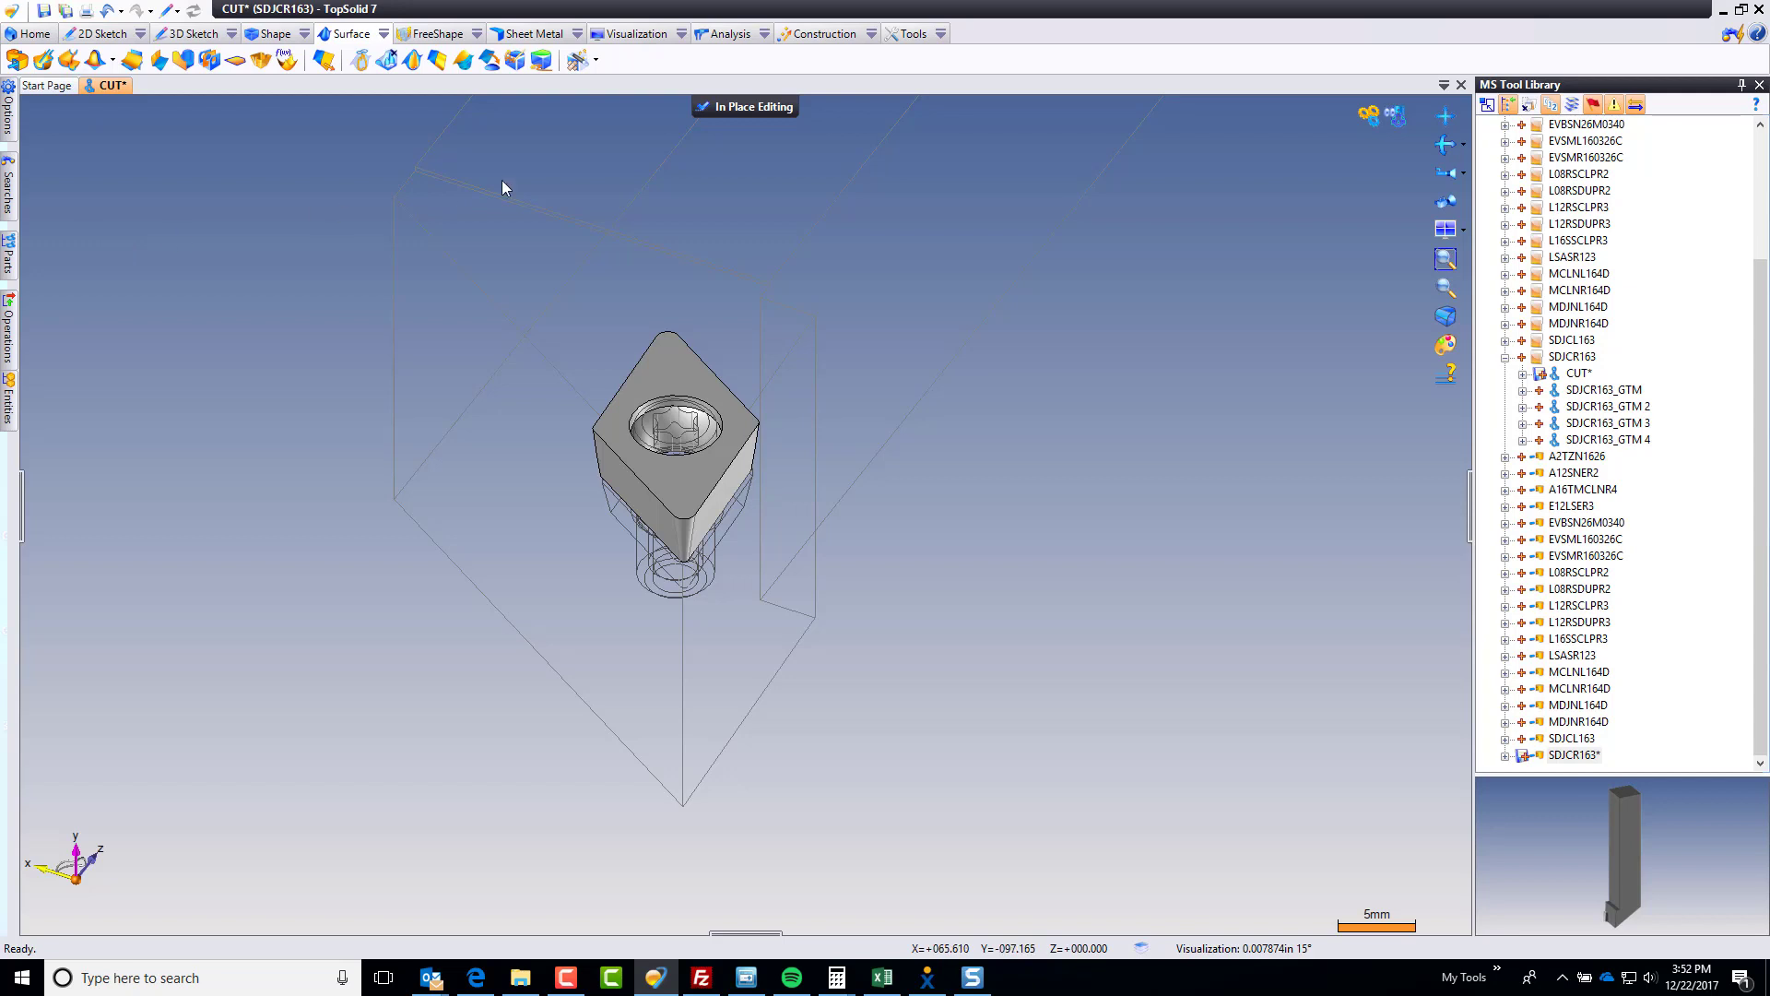
click(738, 108)
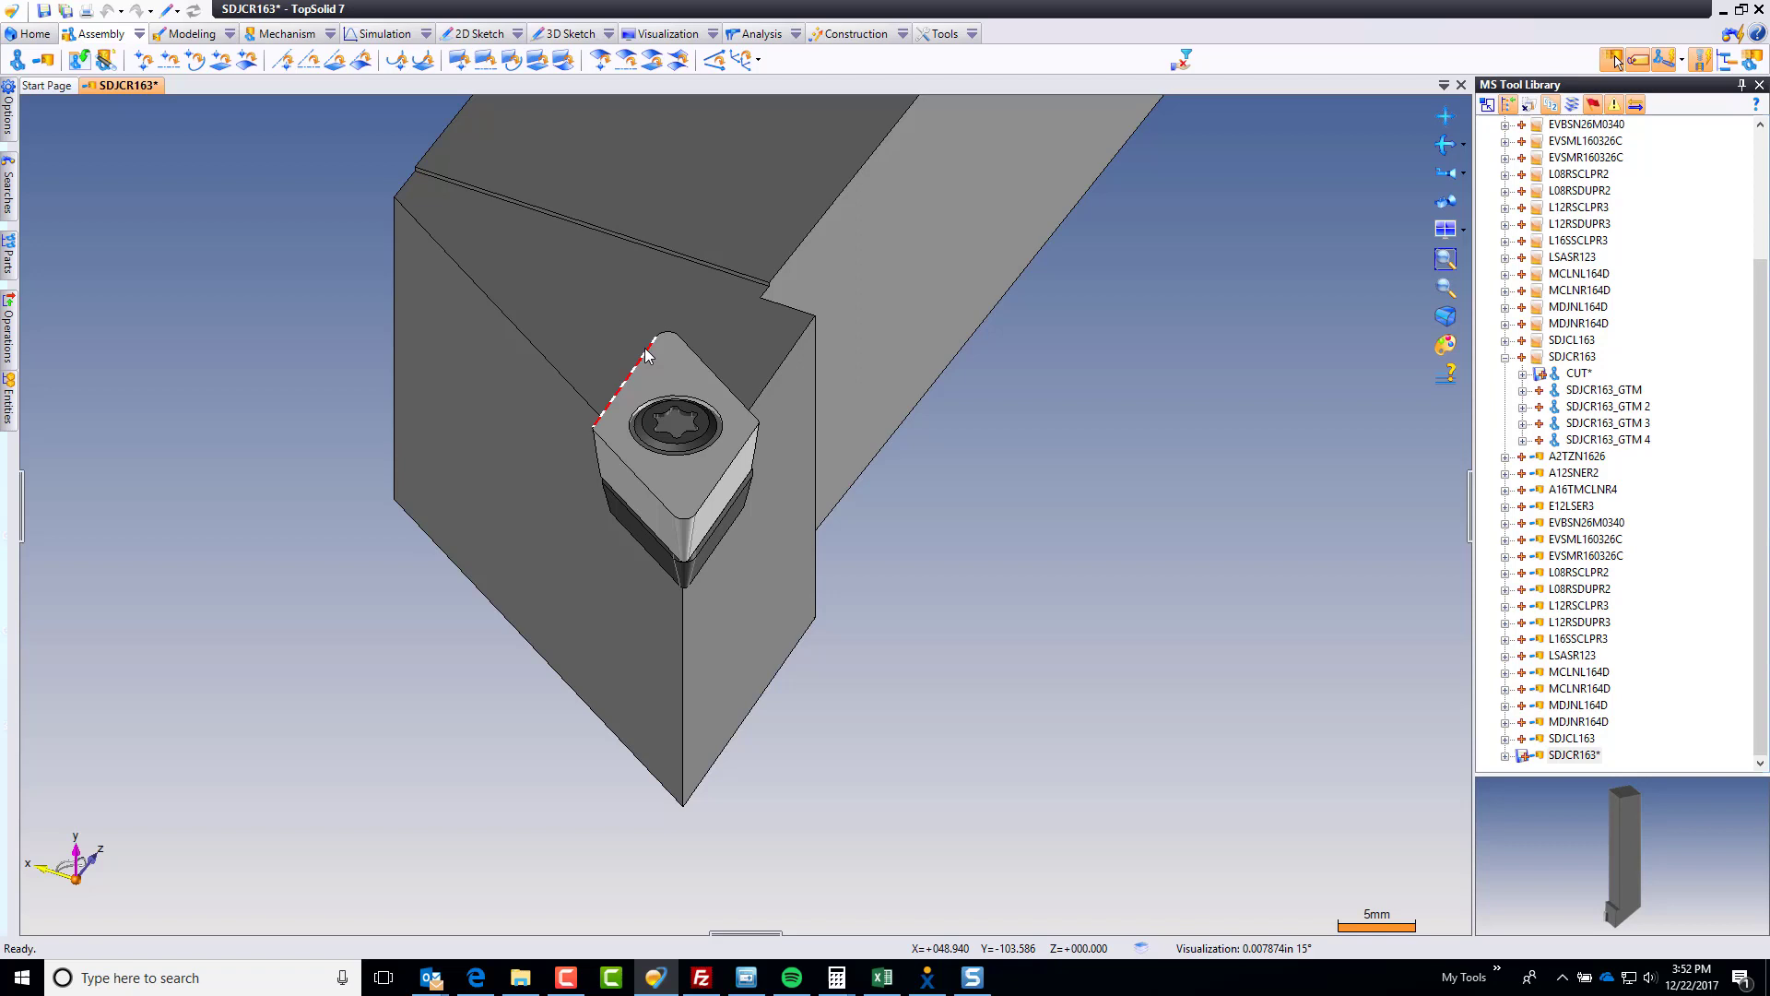
Step: Edit the SDJCR163_GTM holder body in place
right_click(610, 324)
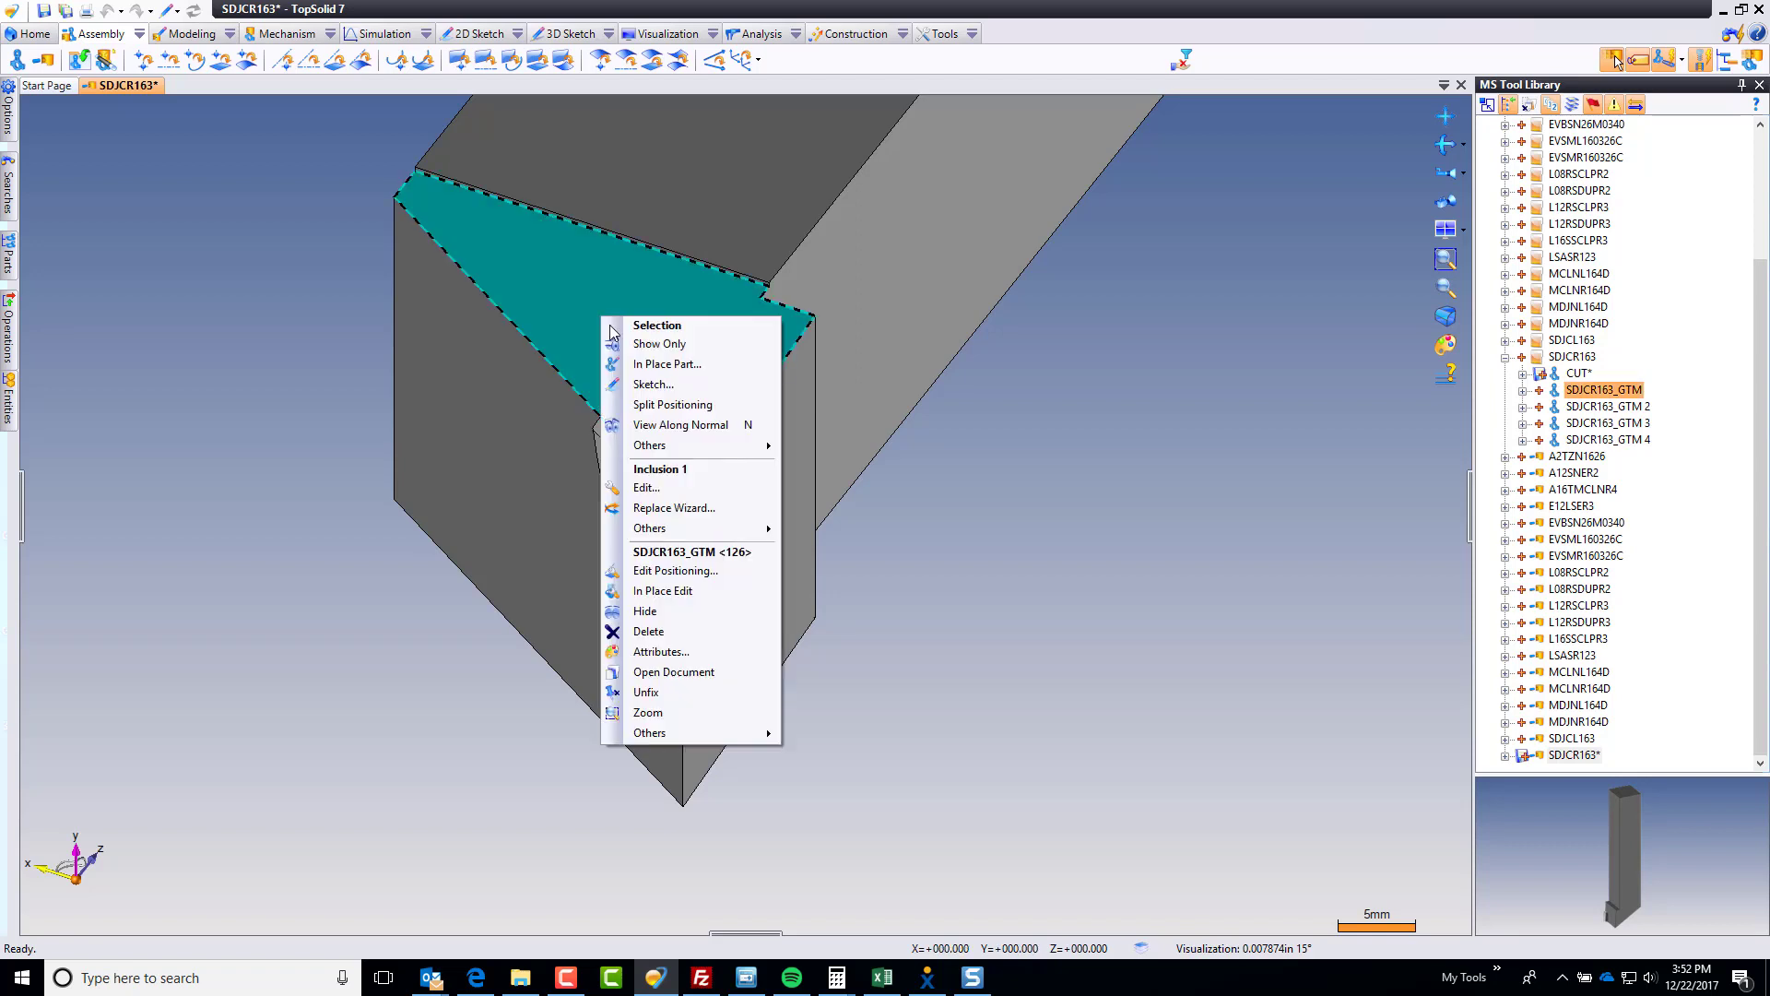
click(693, 594)
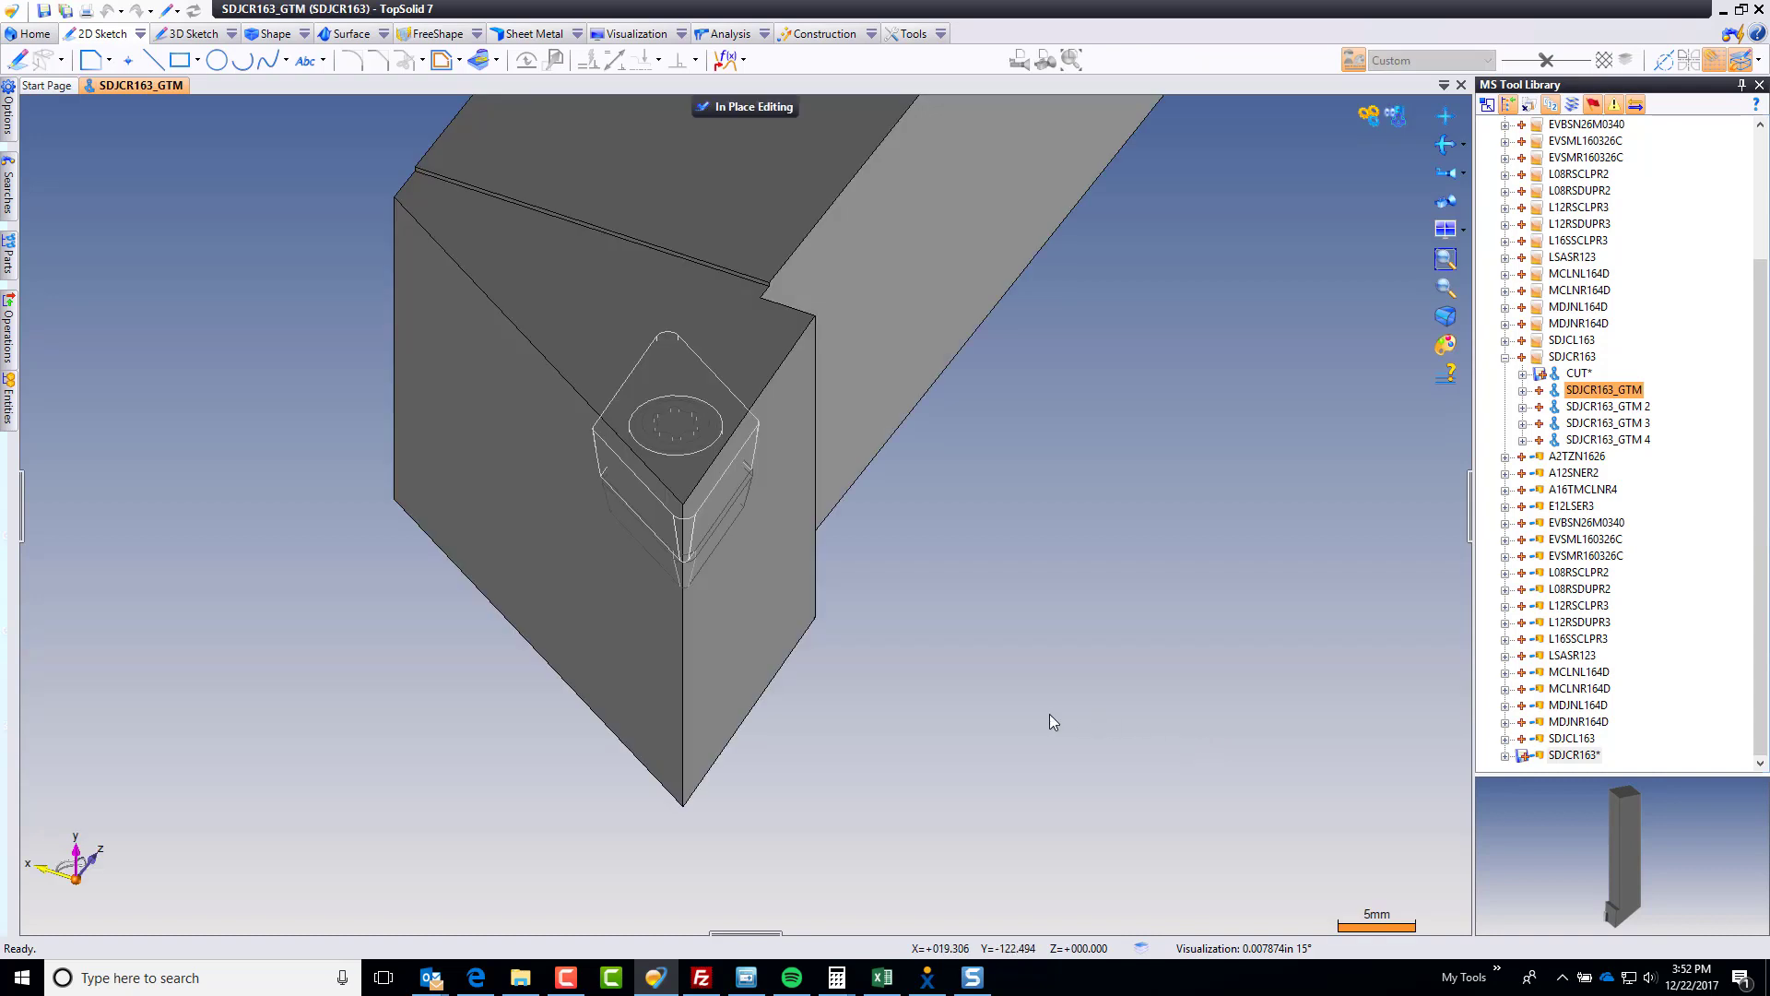
scroll(1049, 722, down, 2)
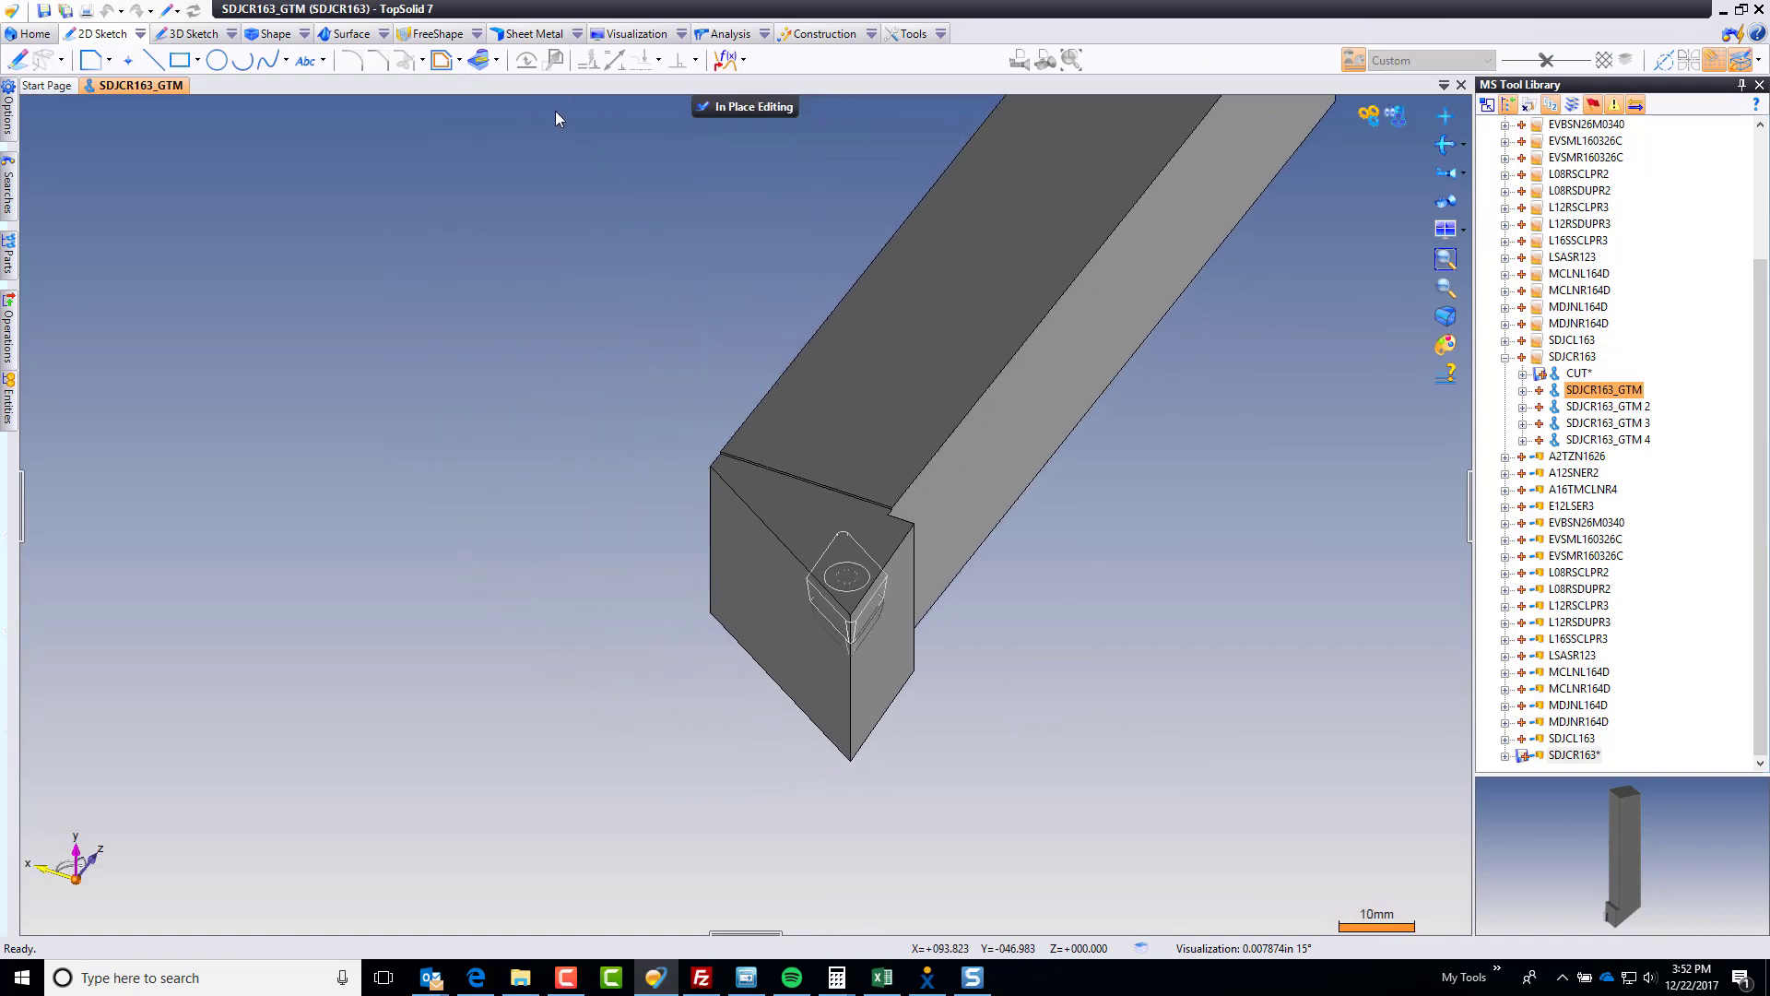
Step: Run Heal Check and Simplify on SDJCR163_GTM and return to the assembly
click(348, 34)
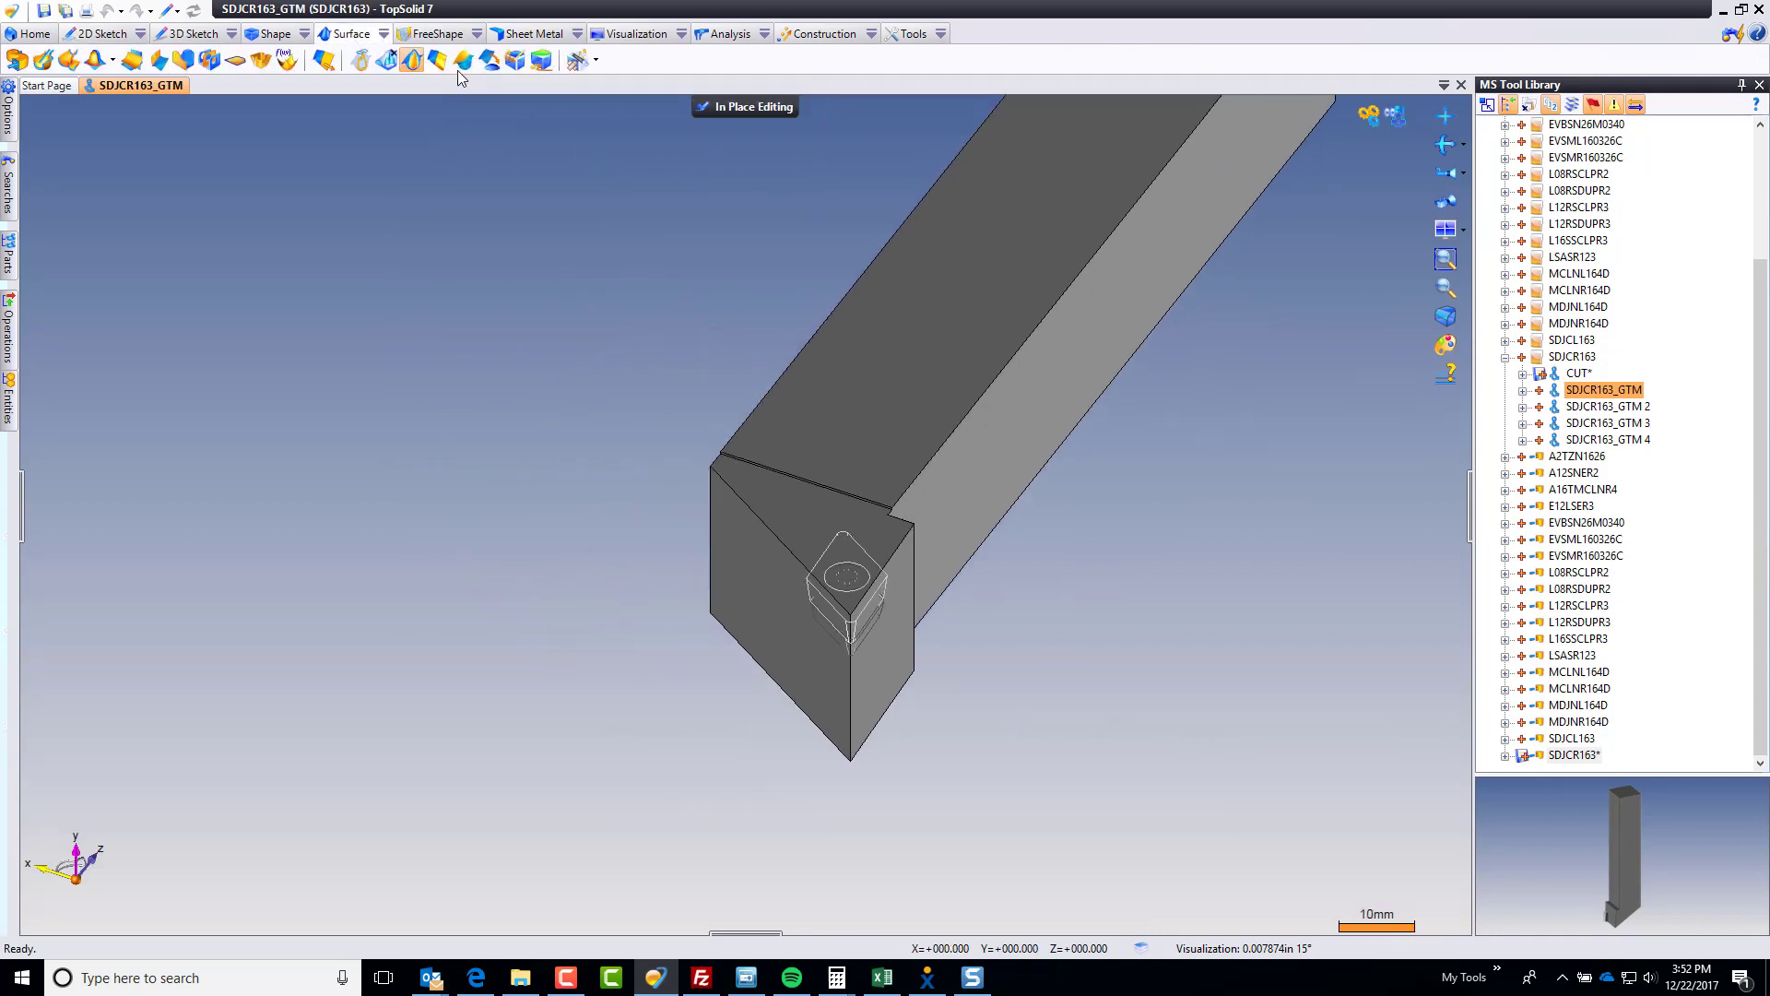
click(577, 60)
click(841, 351)
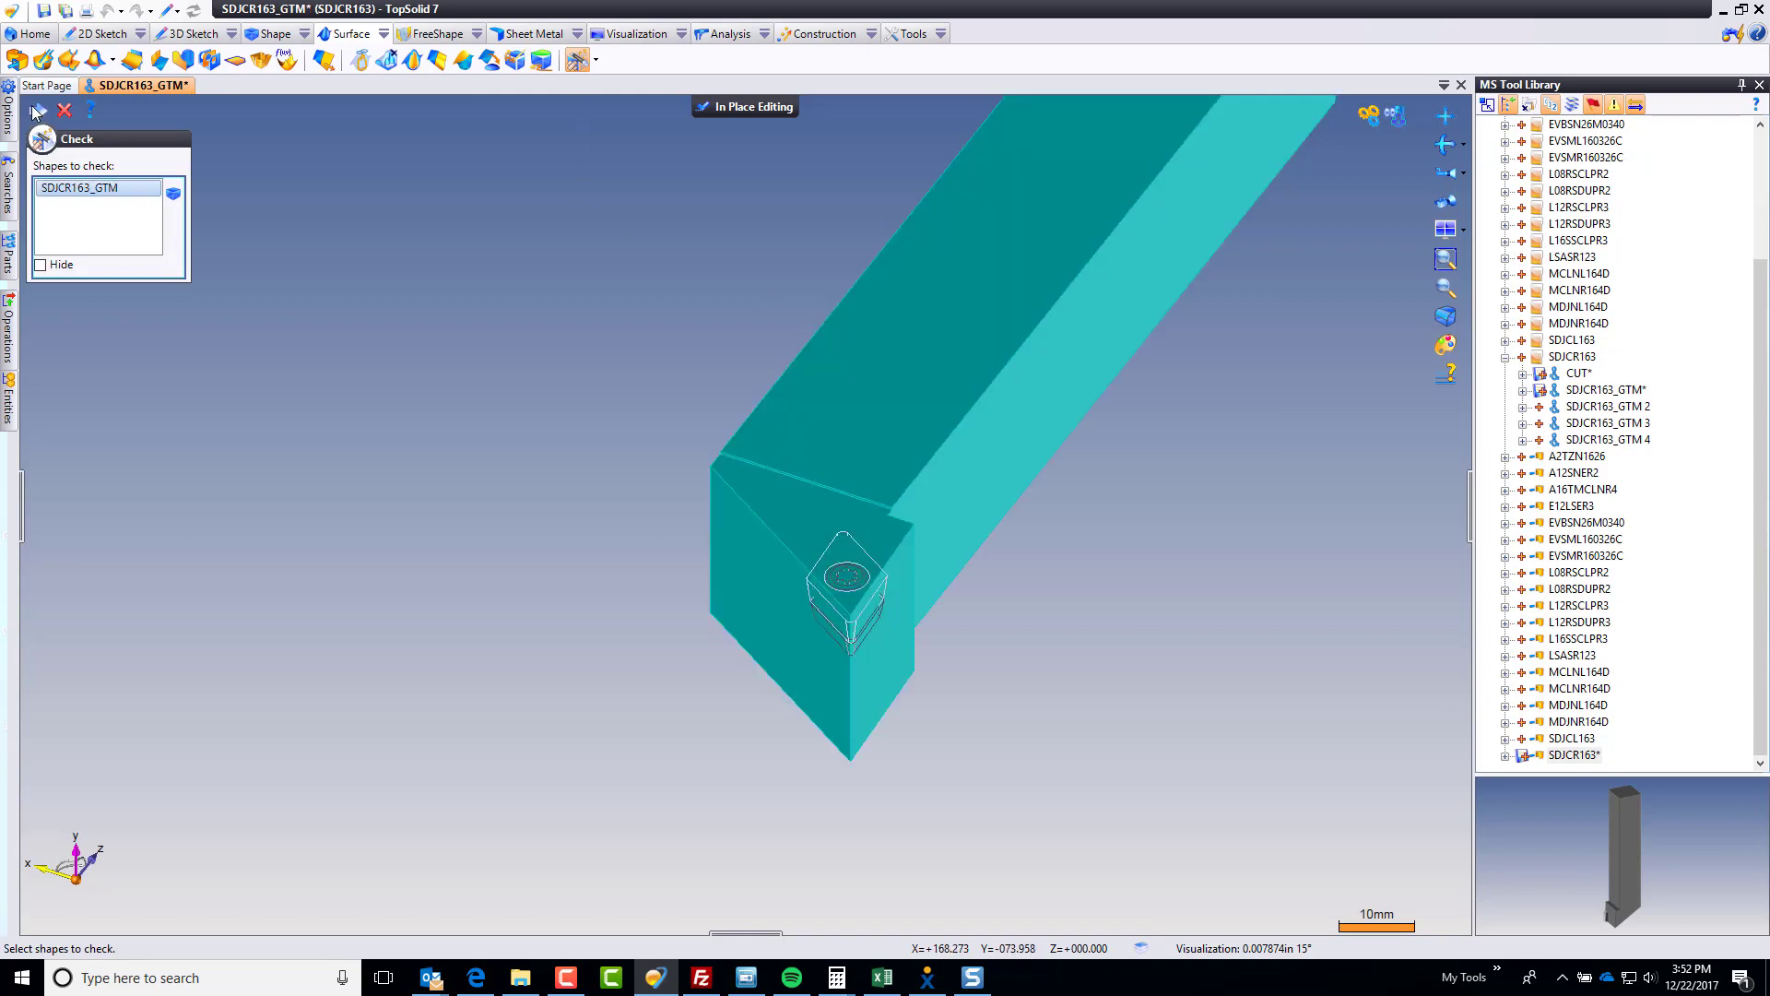
click(37, 111)
click(64, 112)
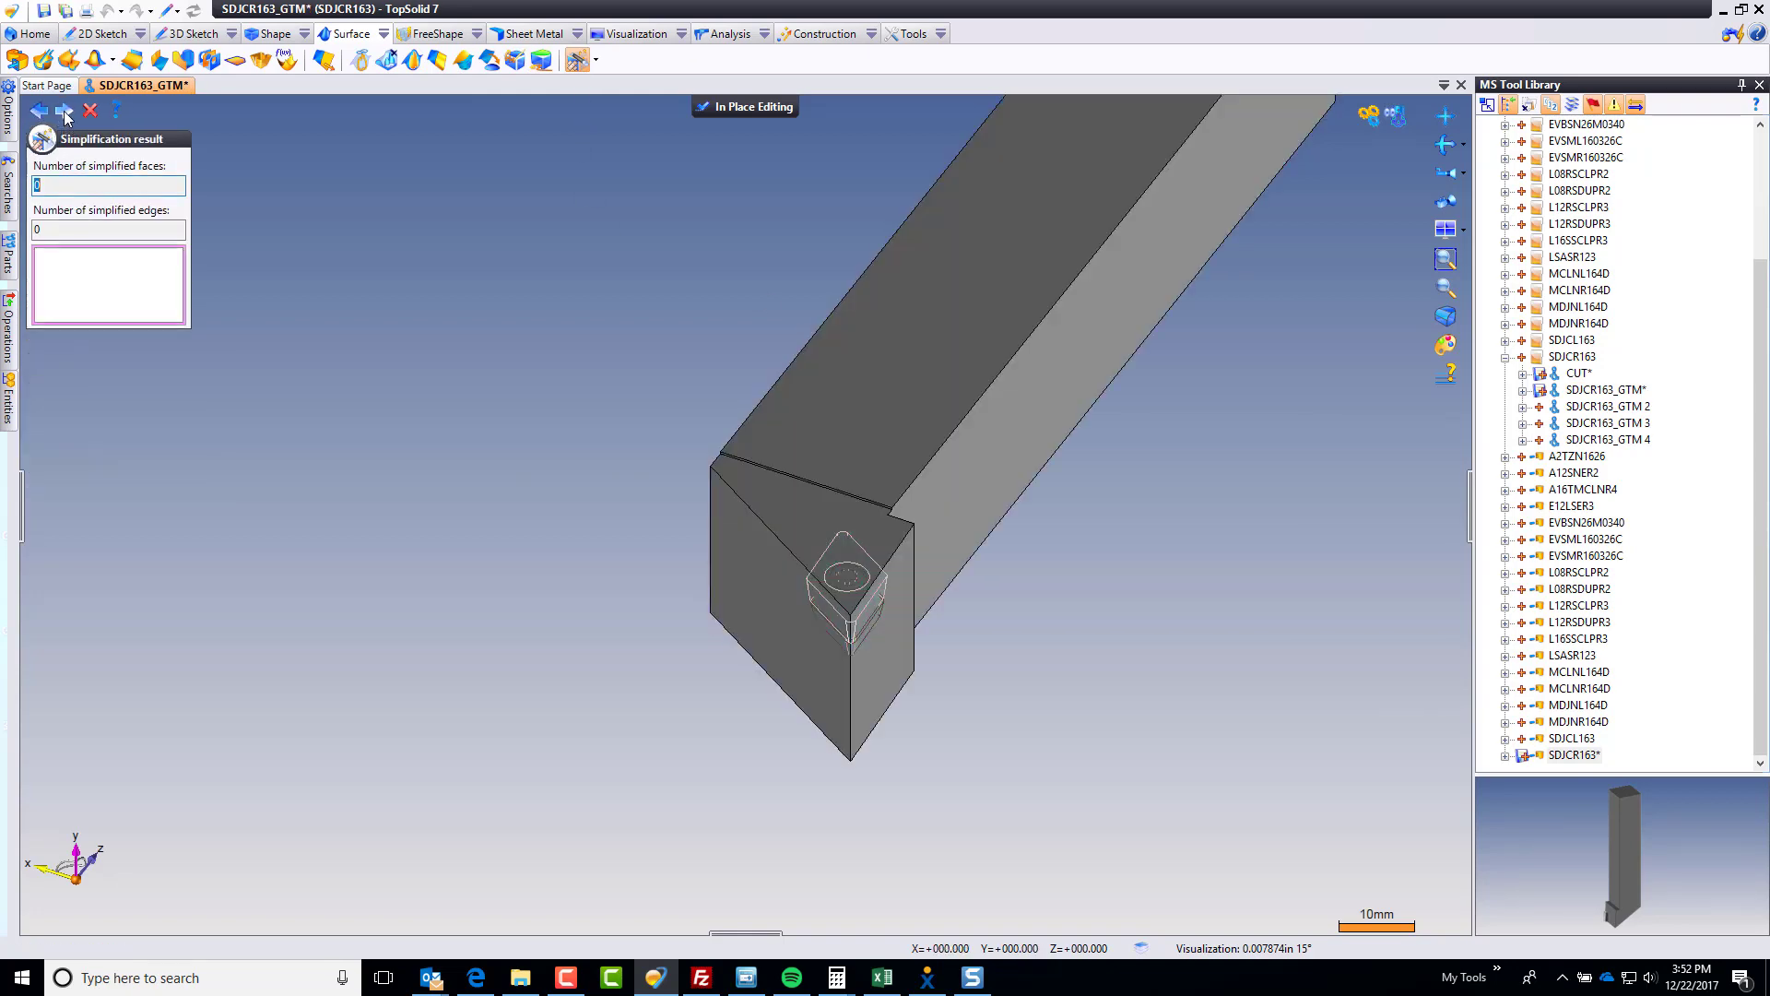
click(64, 112)
click(64, 111)
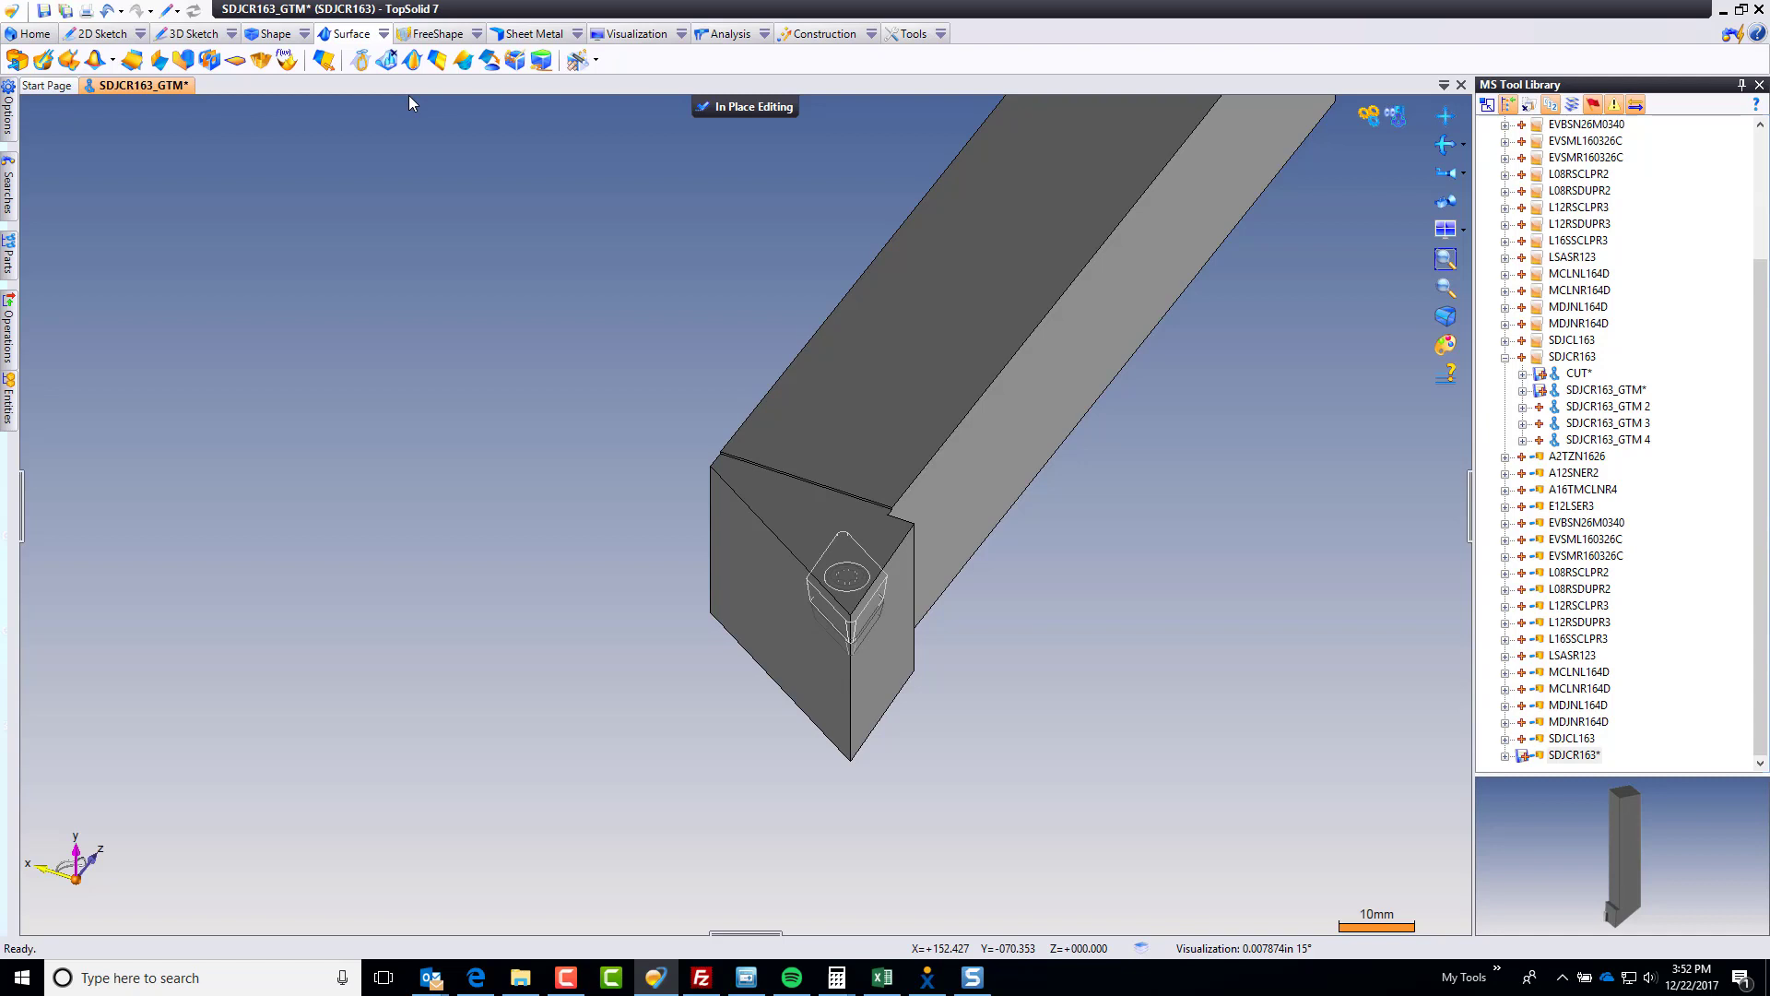
click(719, 107)
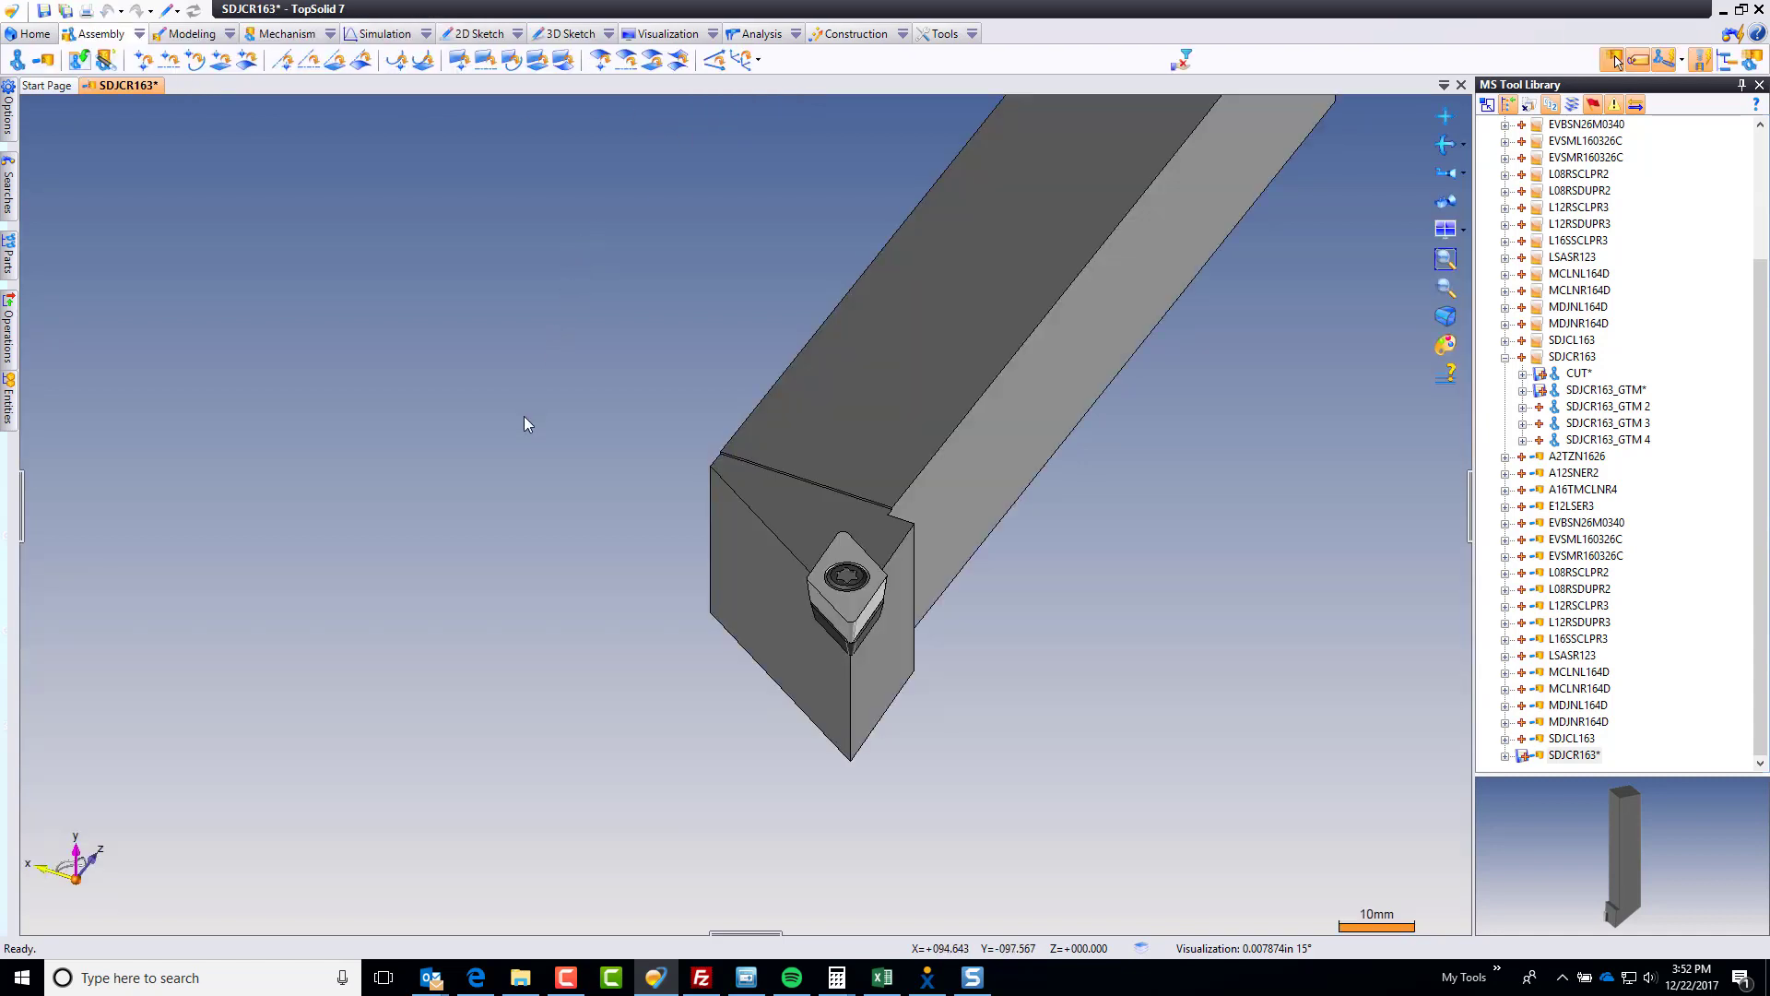
Step: Save the SDJCR163 assembly, then orbit and zoom around the holder and insert
key(ctrl+s)
middle_drag(506, 454, 403, 557)
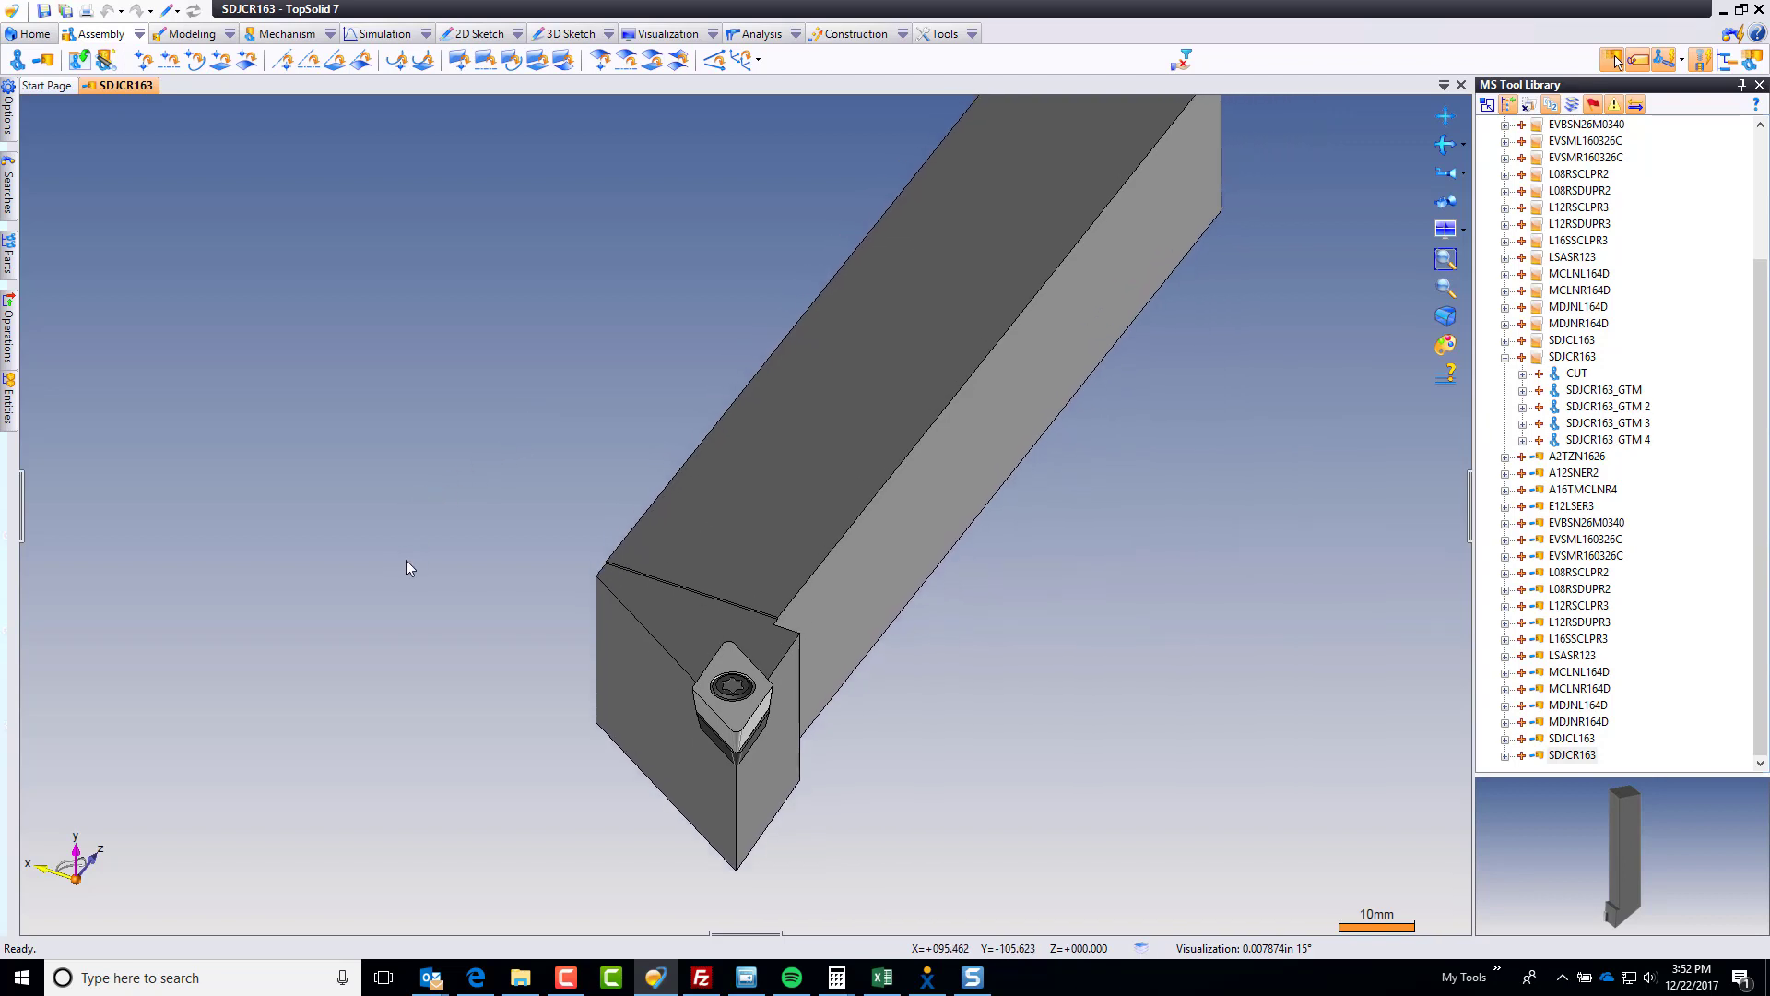
key(Up)
key(Up)
key(Up)
key(Up)
key(Up)
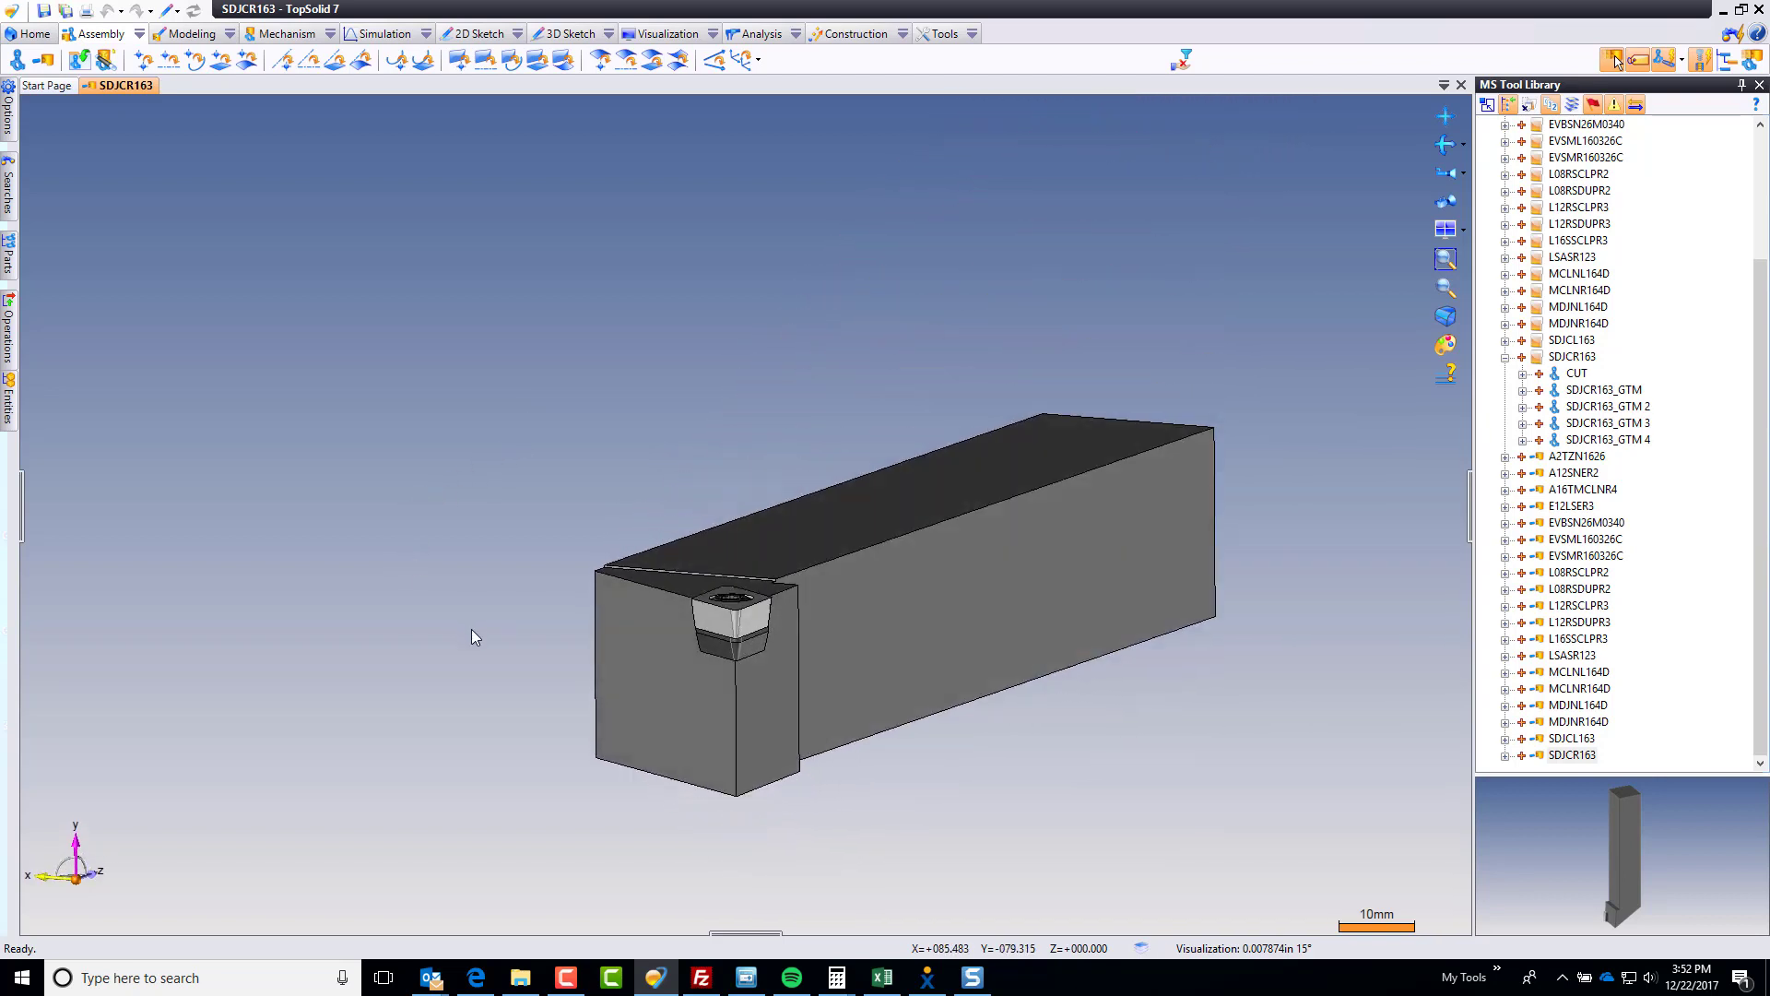
middle_drag(472, 629, 472, 629)
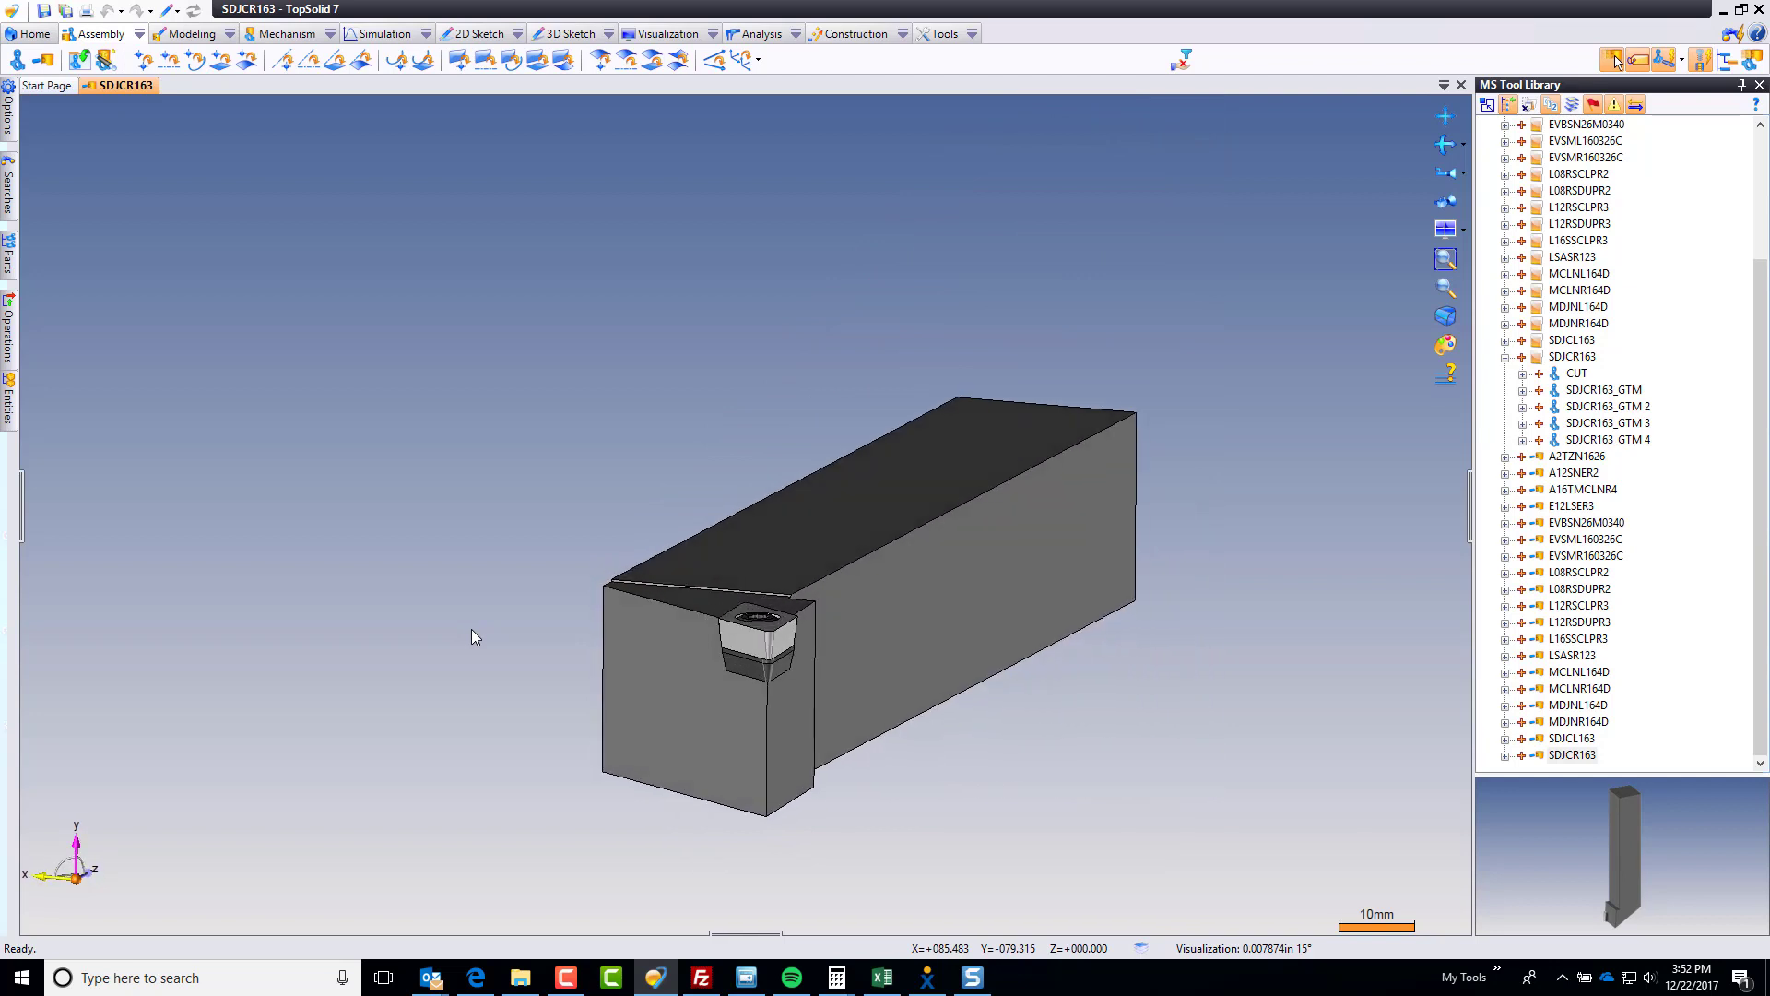
scroll(806, 683, up, 5)
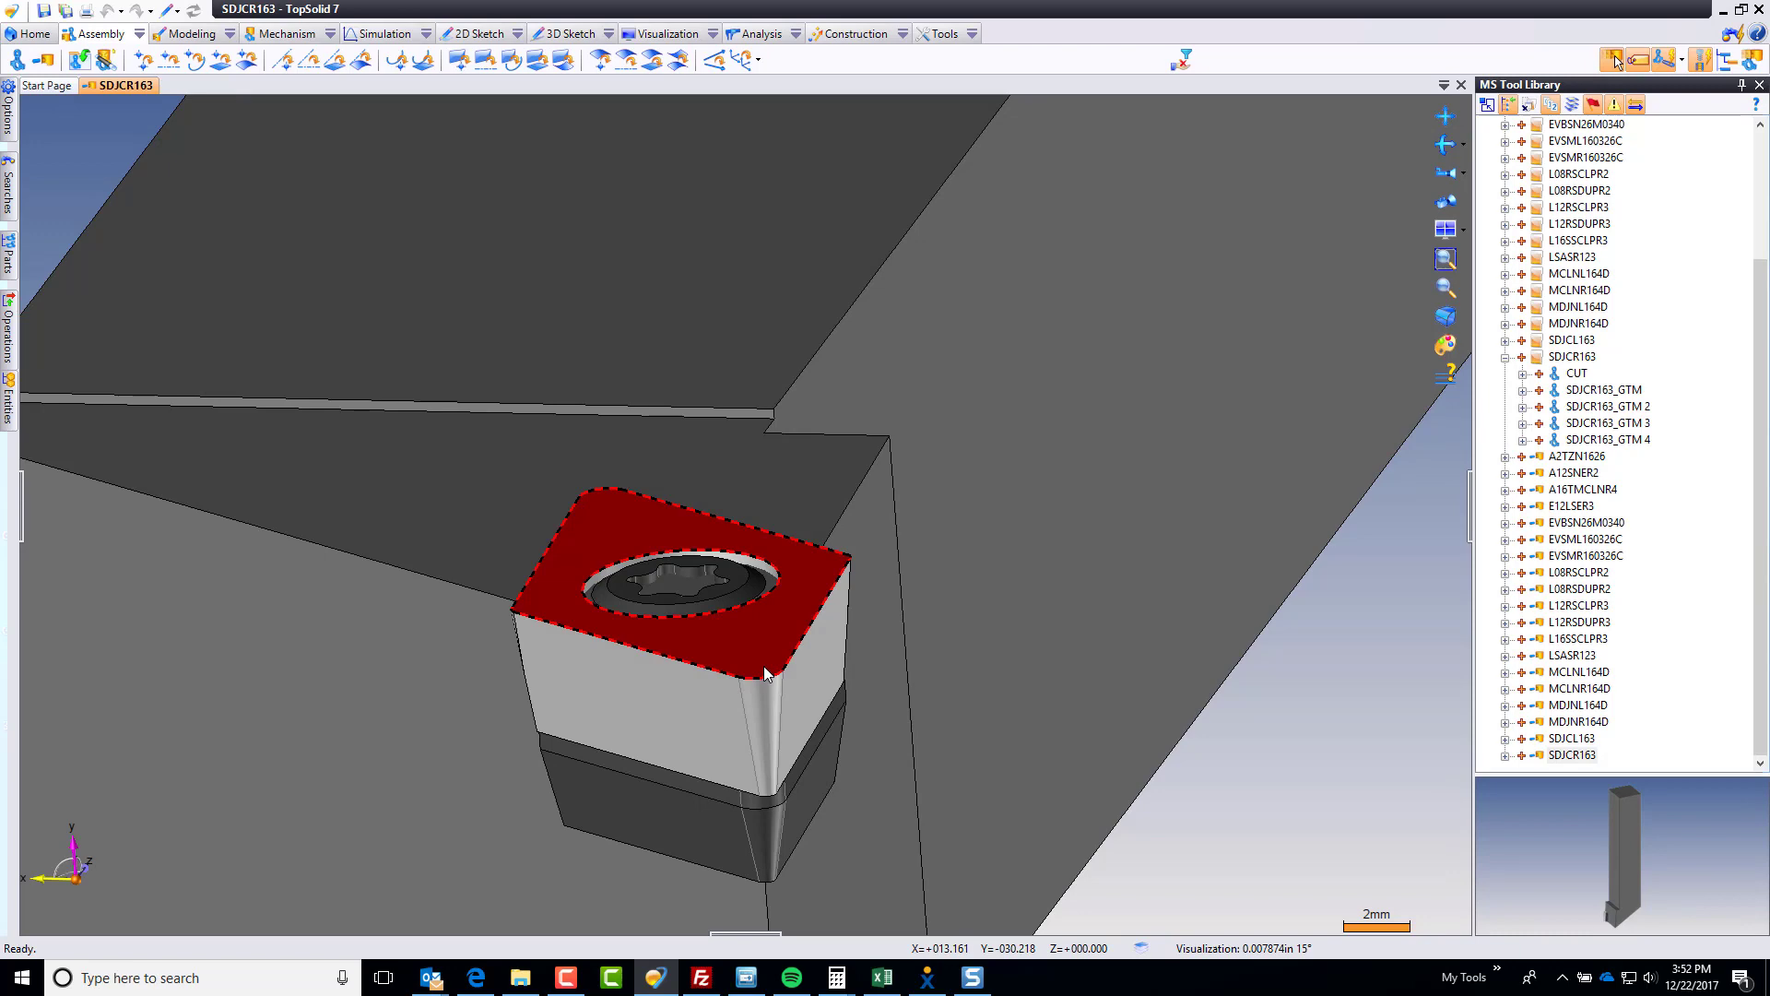
scroll(765, 673, down, 4)
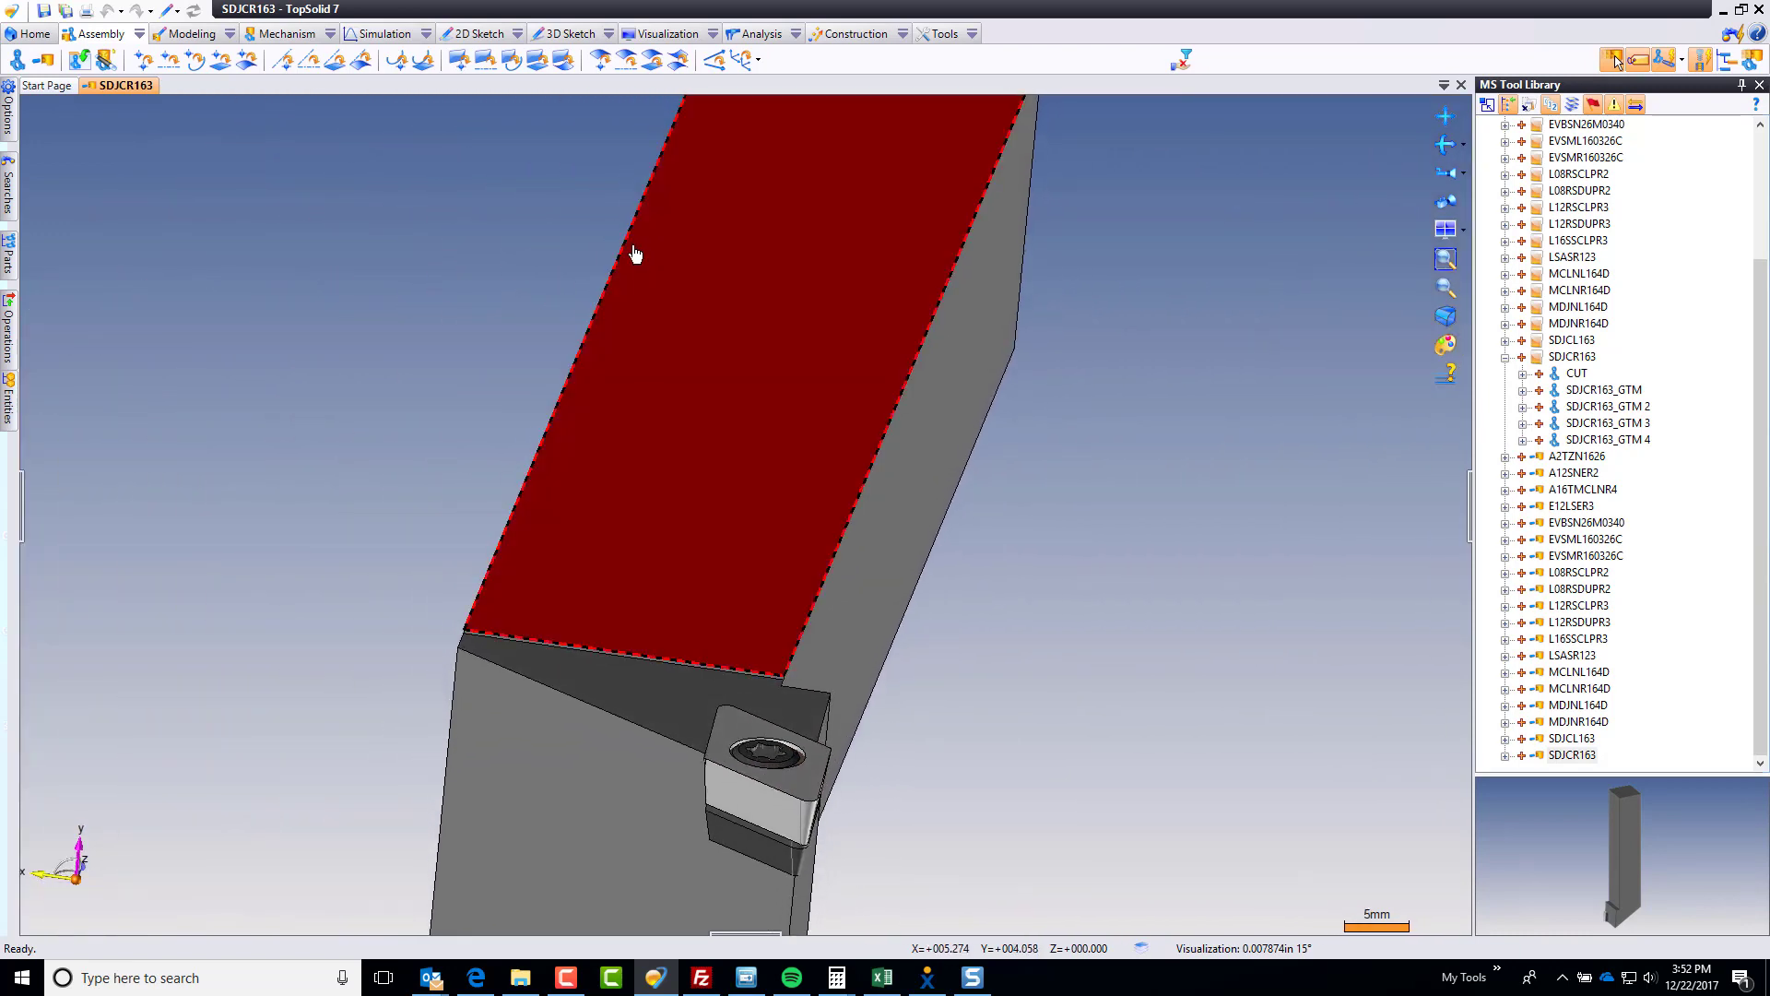
scroll(1220, 584, up, 3)
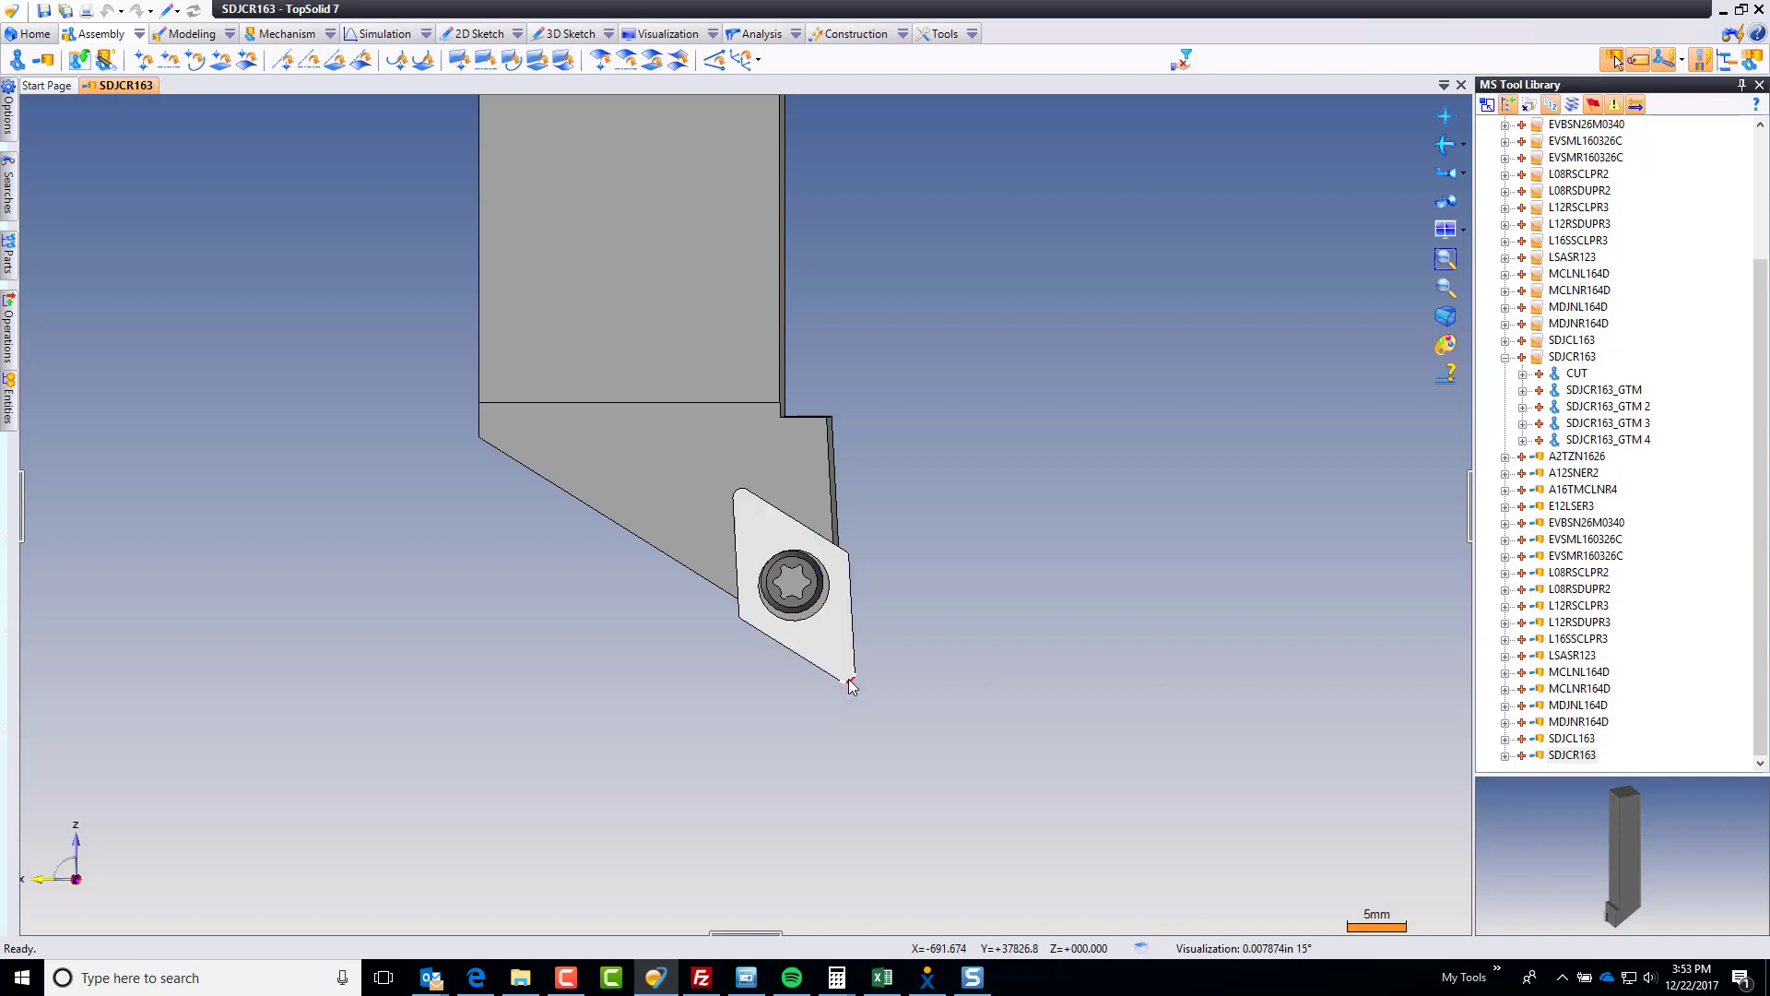
middle_drag(849, 680, 1076, 279)
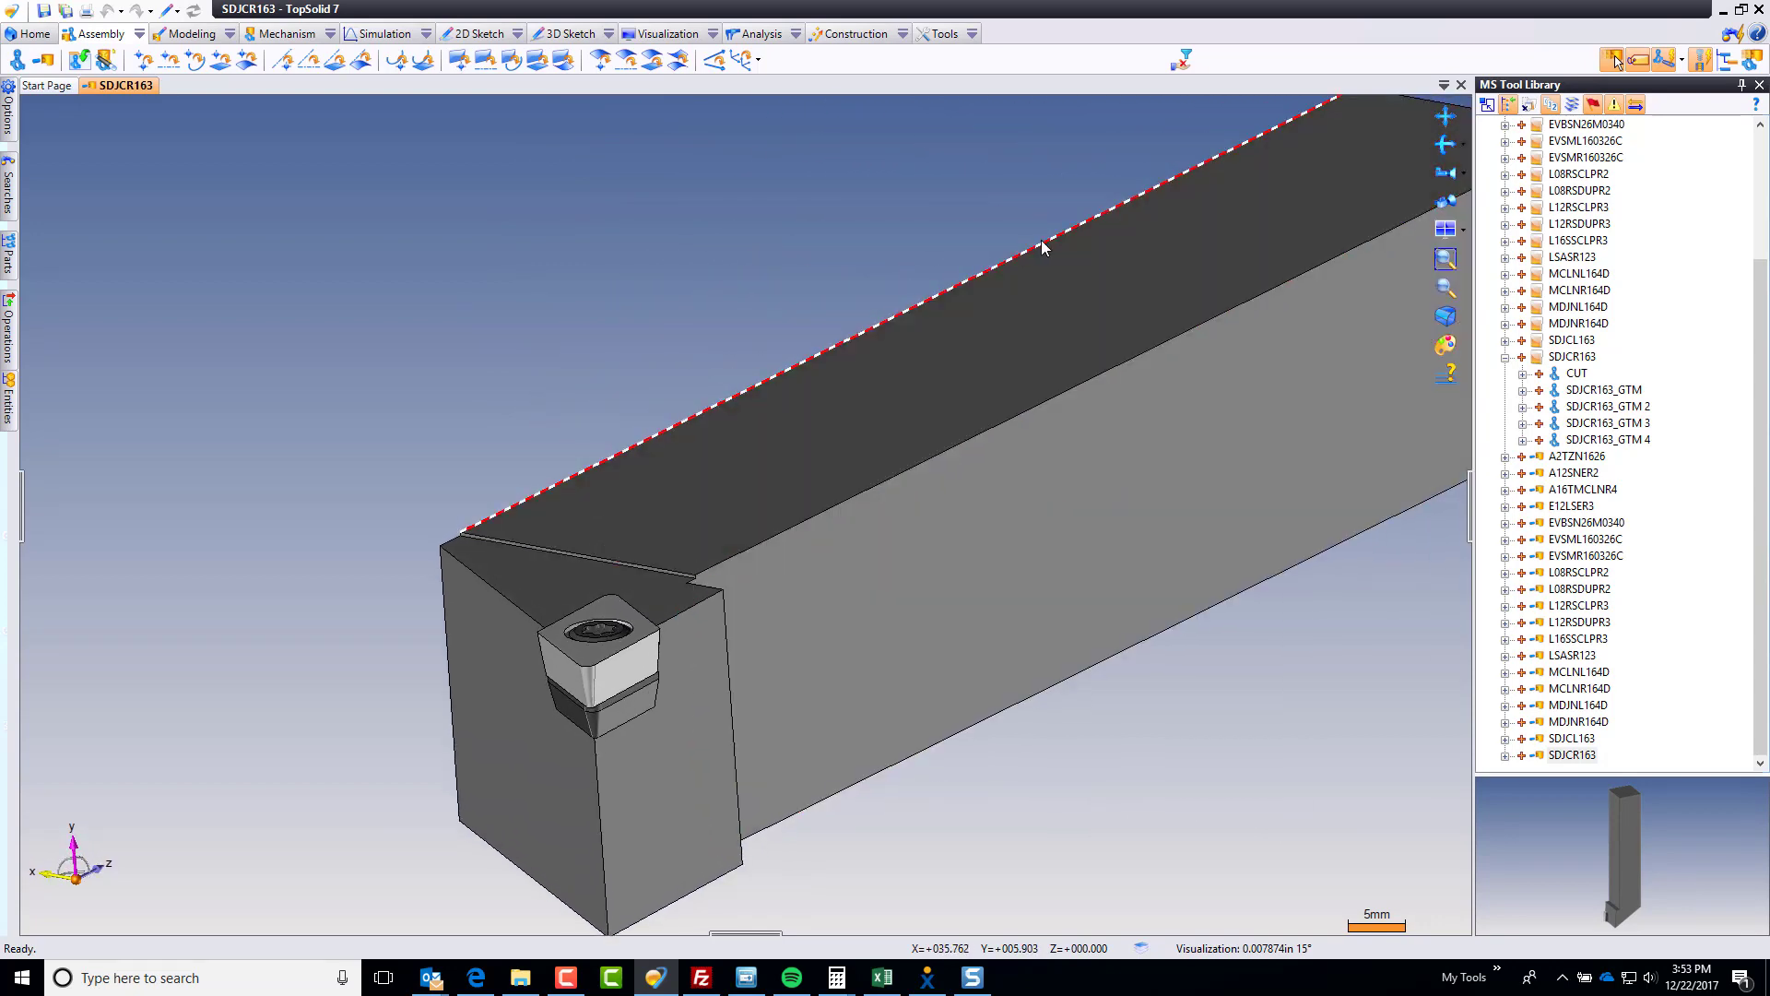
middle_drag(1042, 242, 1046, 248)
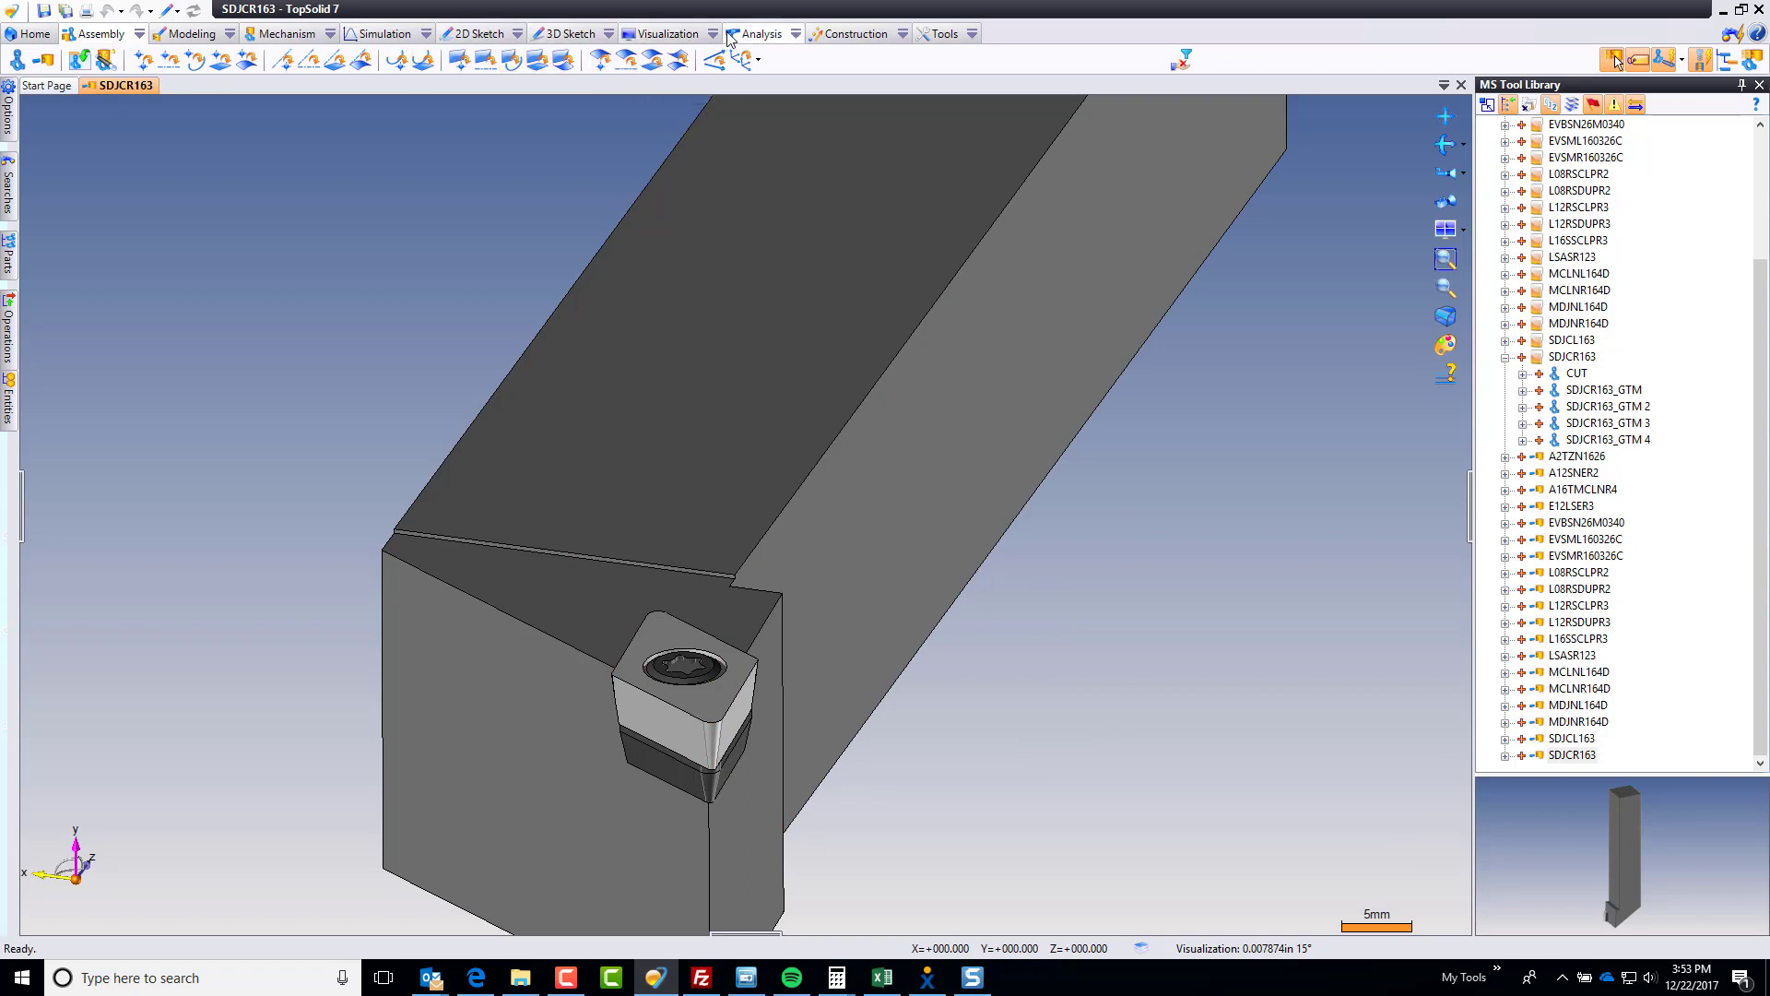
Step: Create an intersection point from the insert's edge face and the holder plane
click(850, 33)
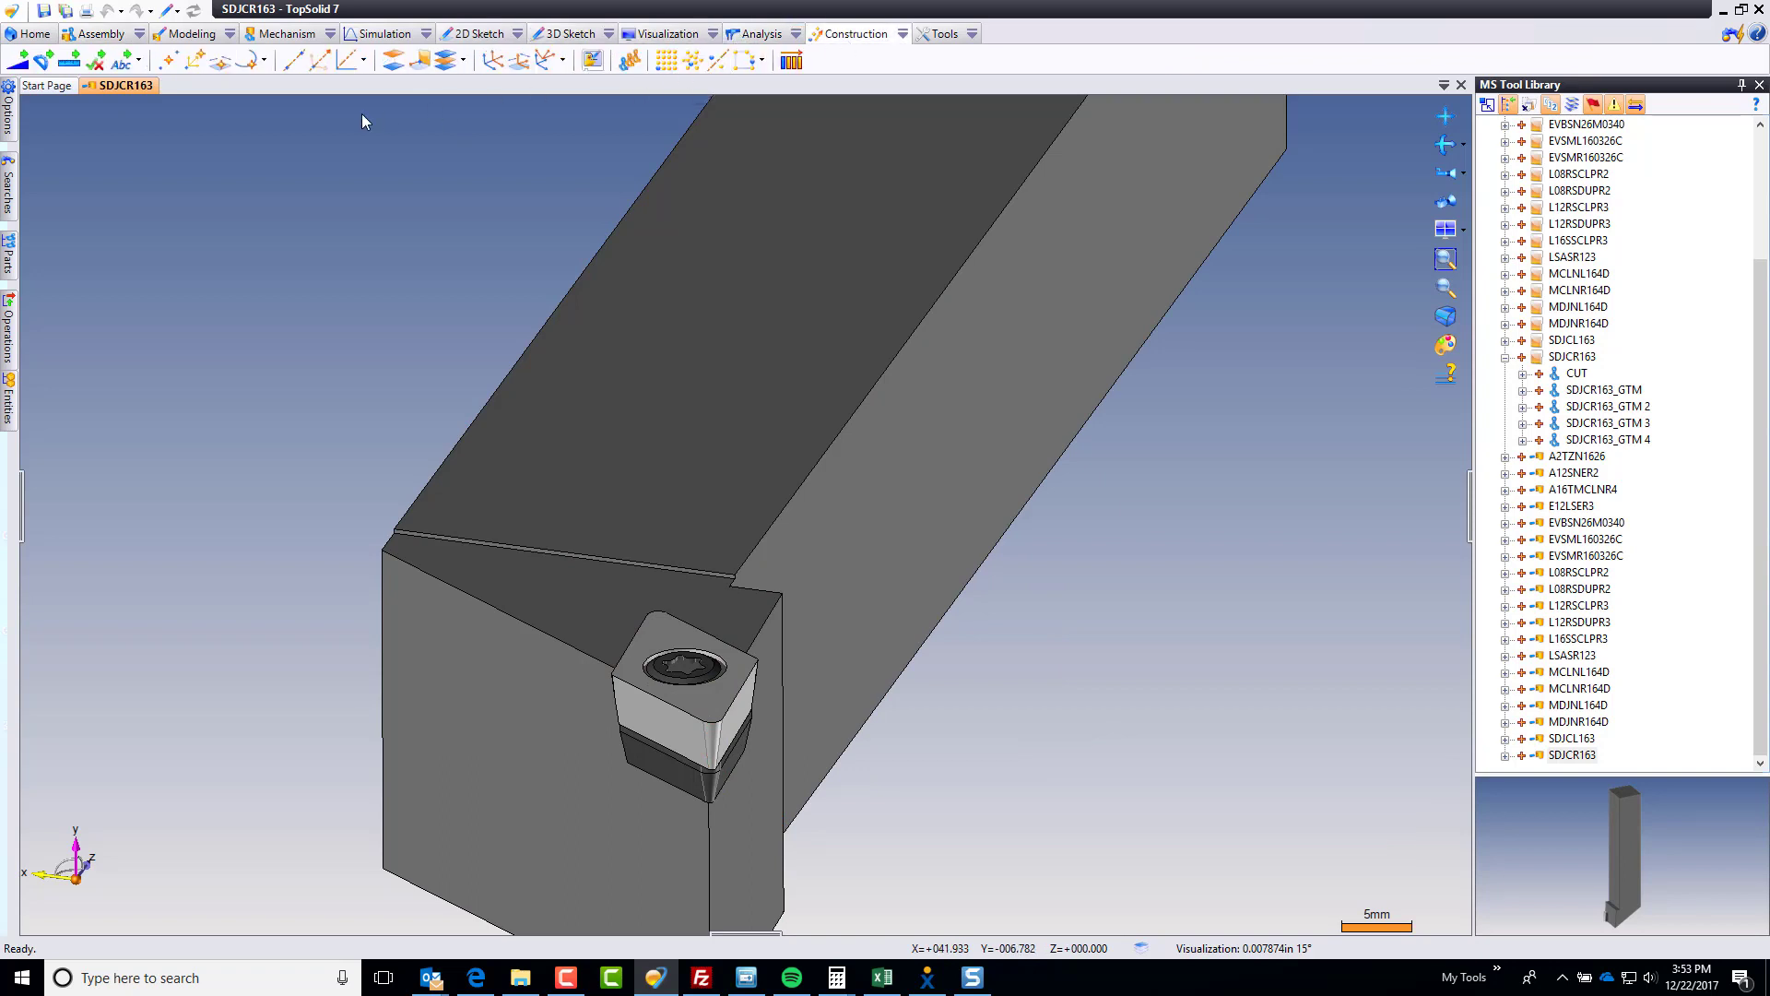
click(254, 67)
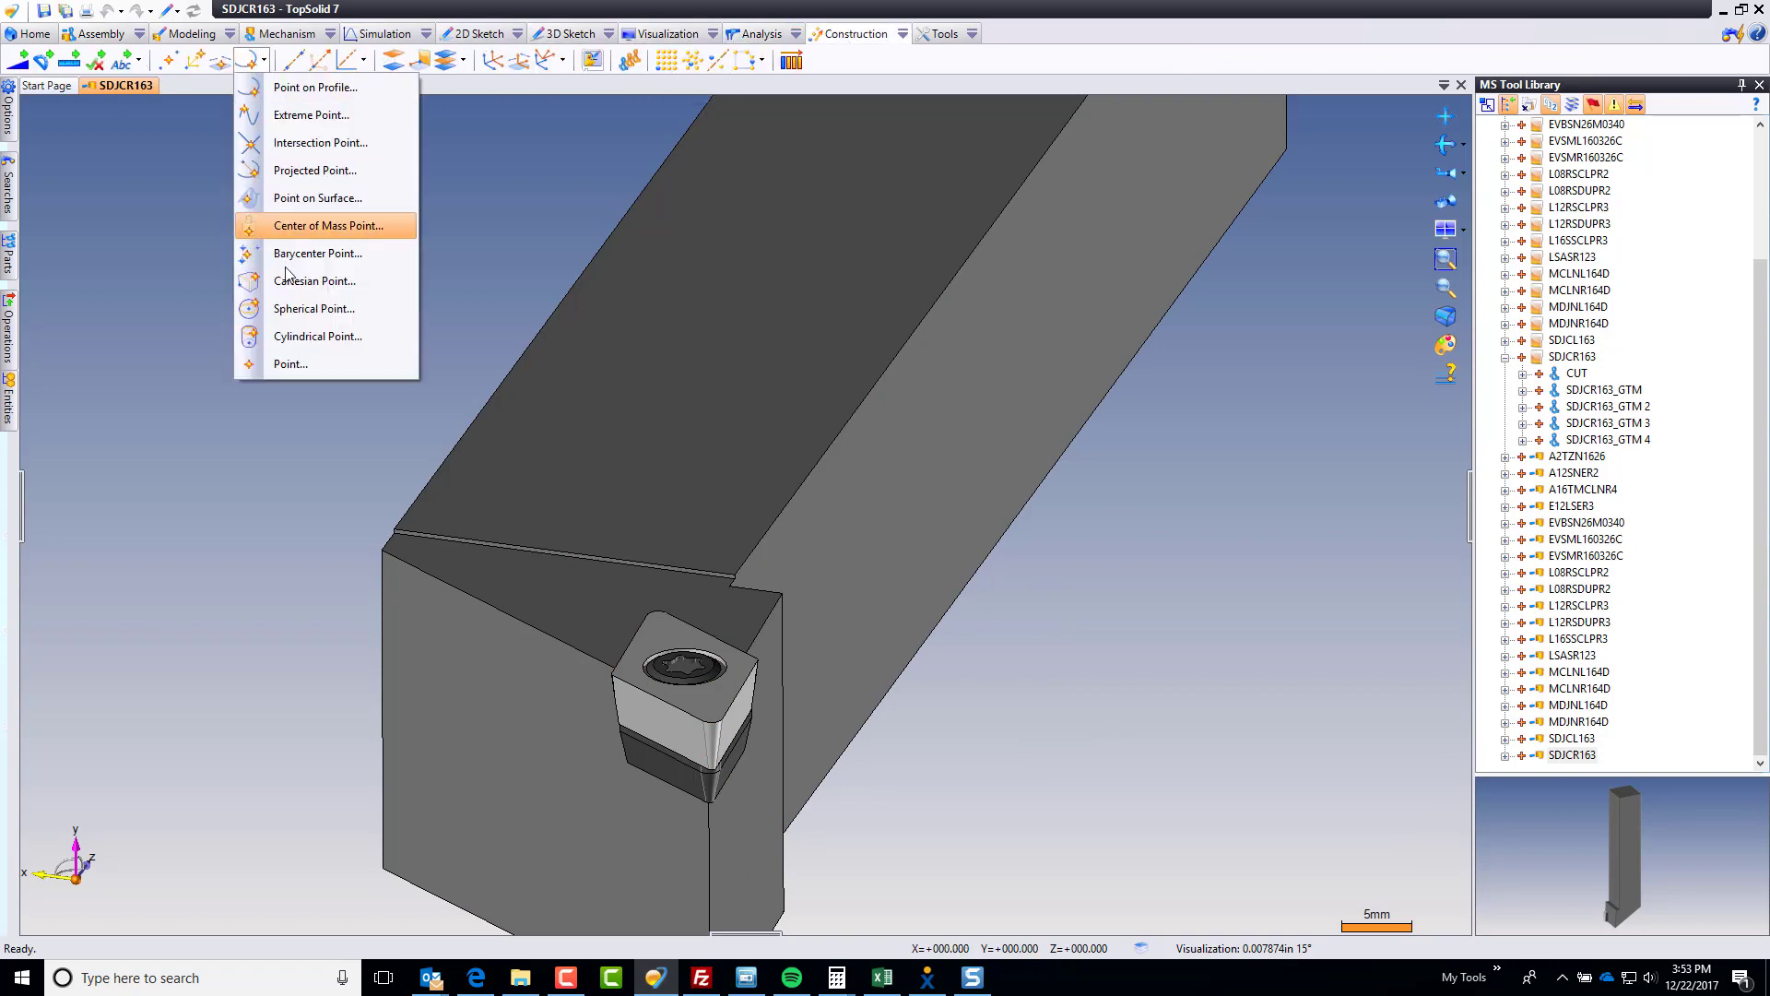
click(345, 145)
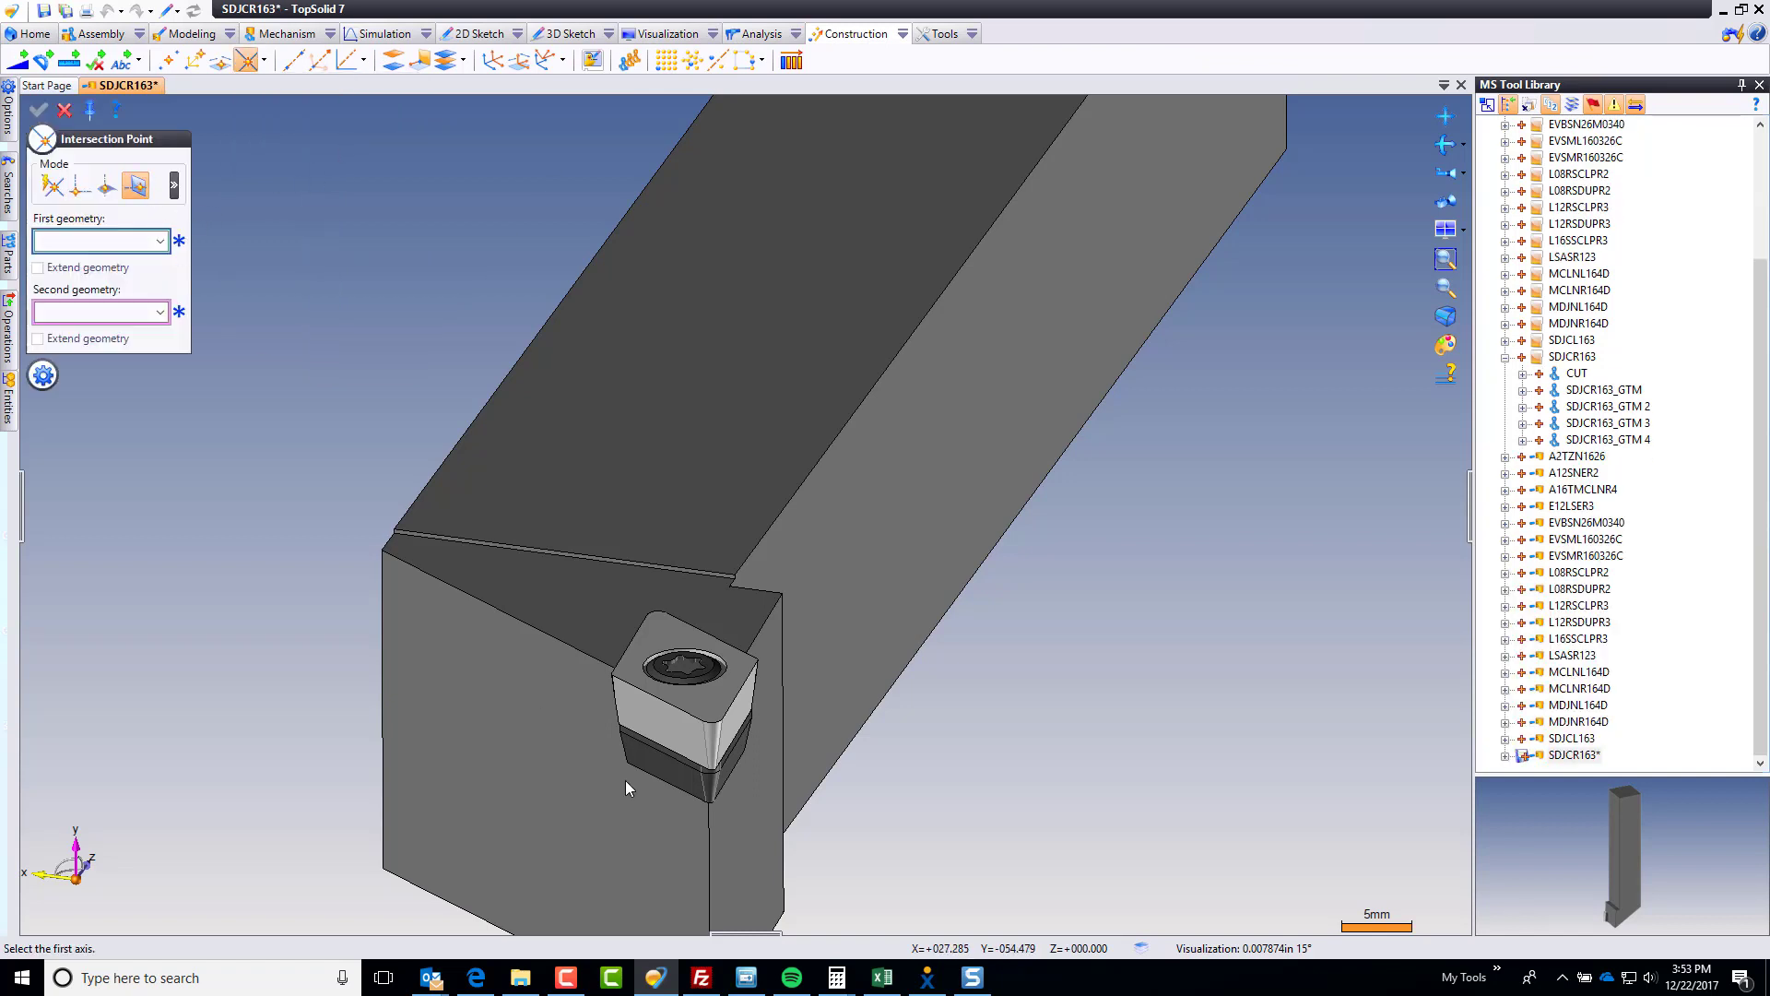
scroll(711, 777, up, 3)
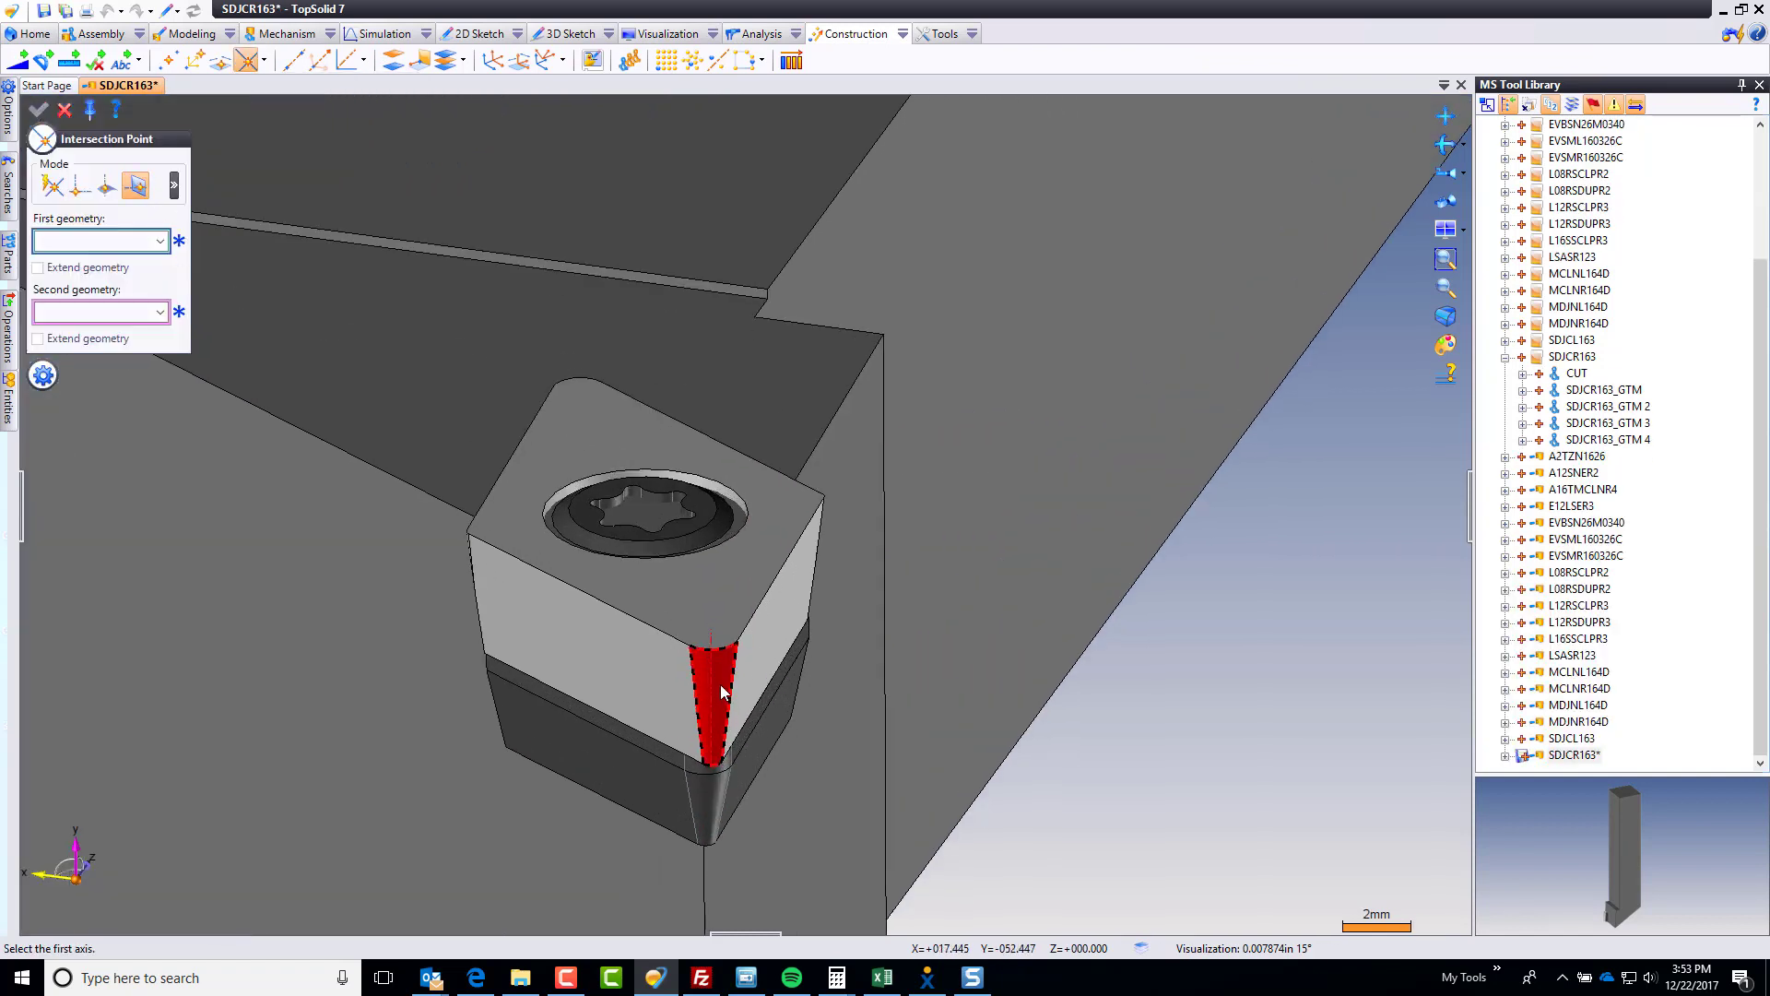
click(723, 692)
click(723, 230)
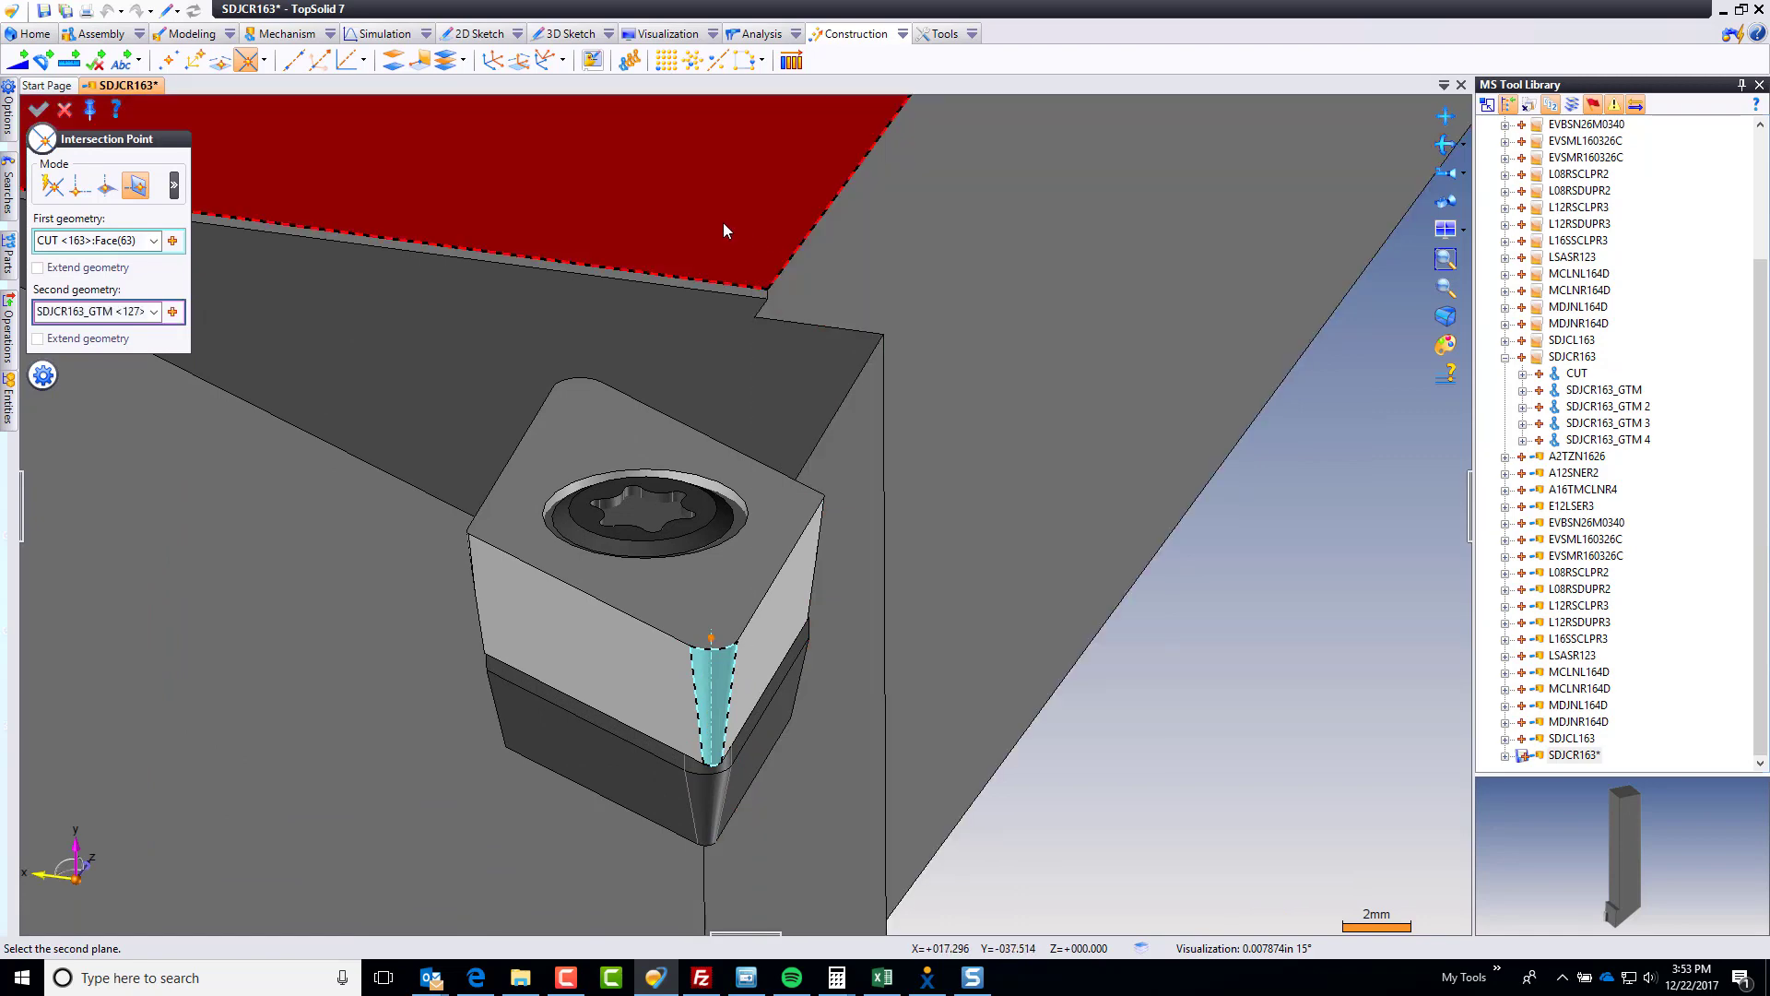
middle_drag(722, 223, 92, 914)
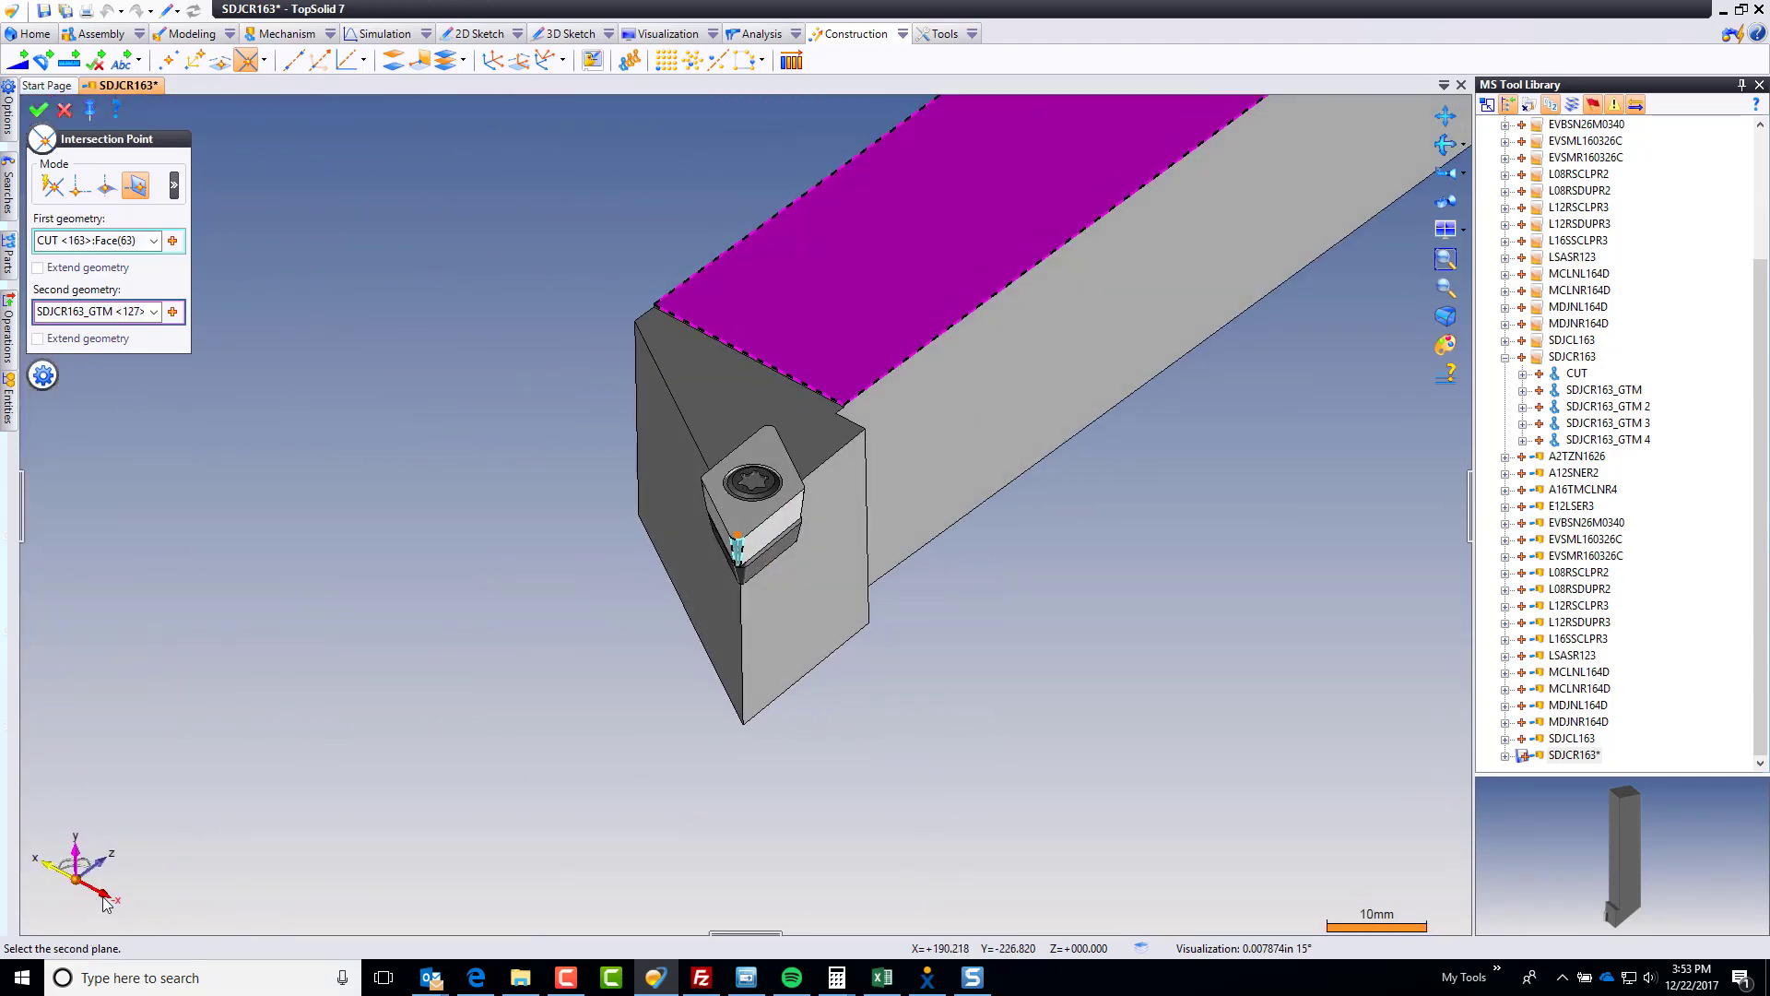
click(101, 896)
scroll(417, 821, up, 10)
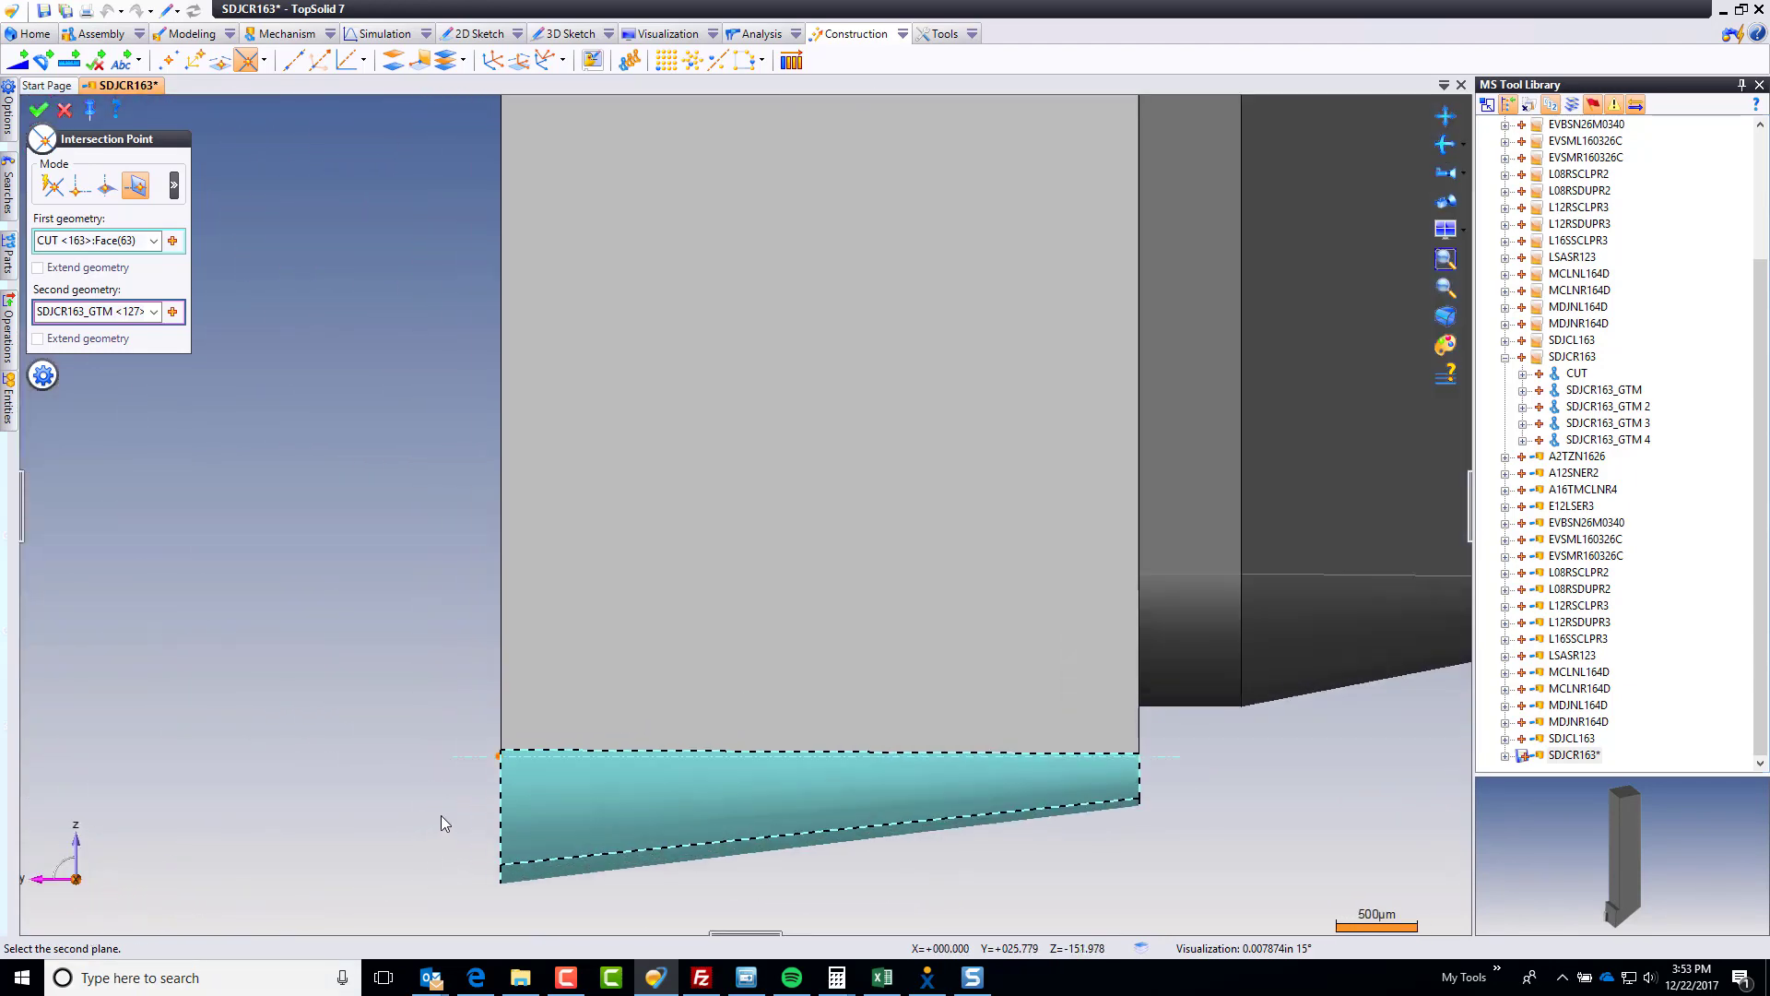
scroll(516, 664, up, 4)
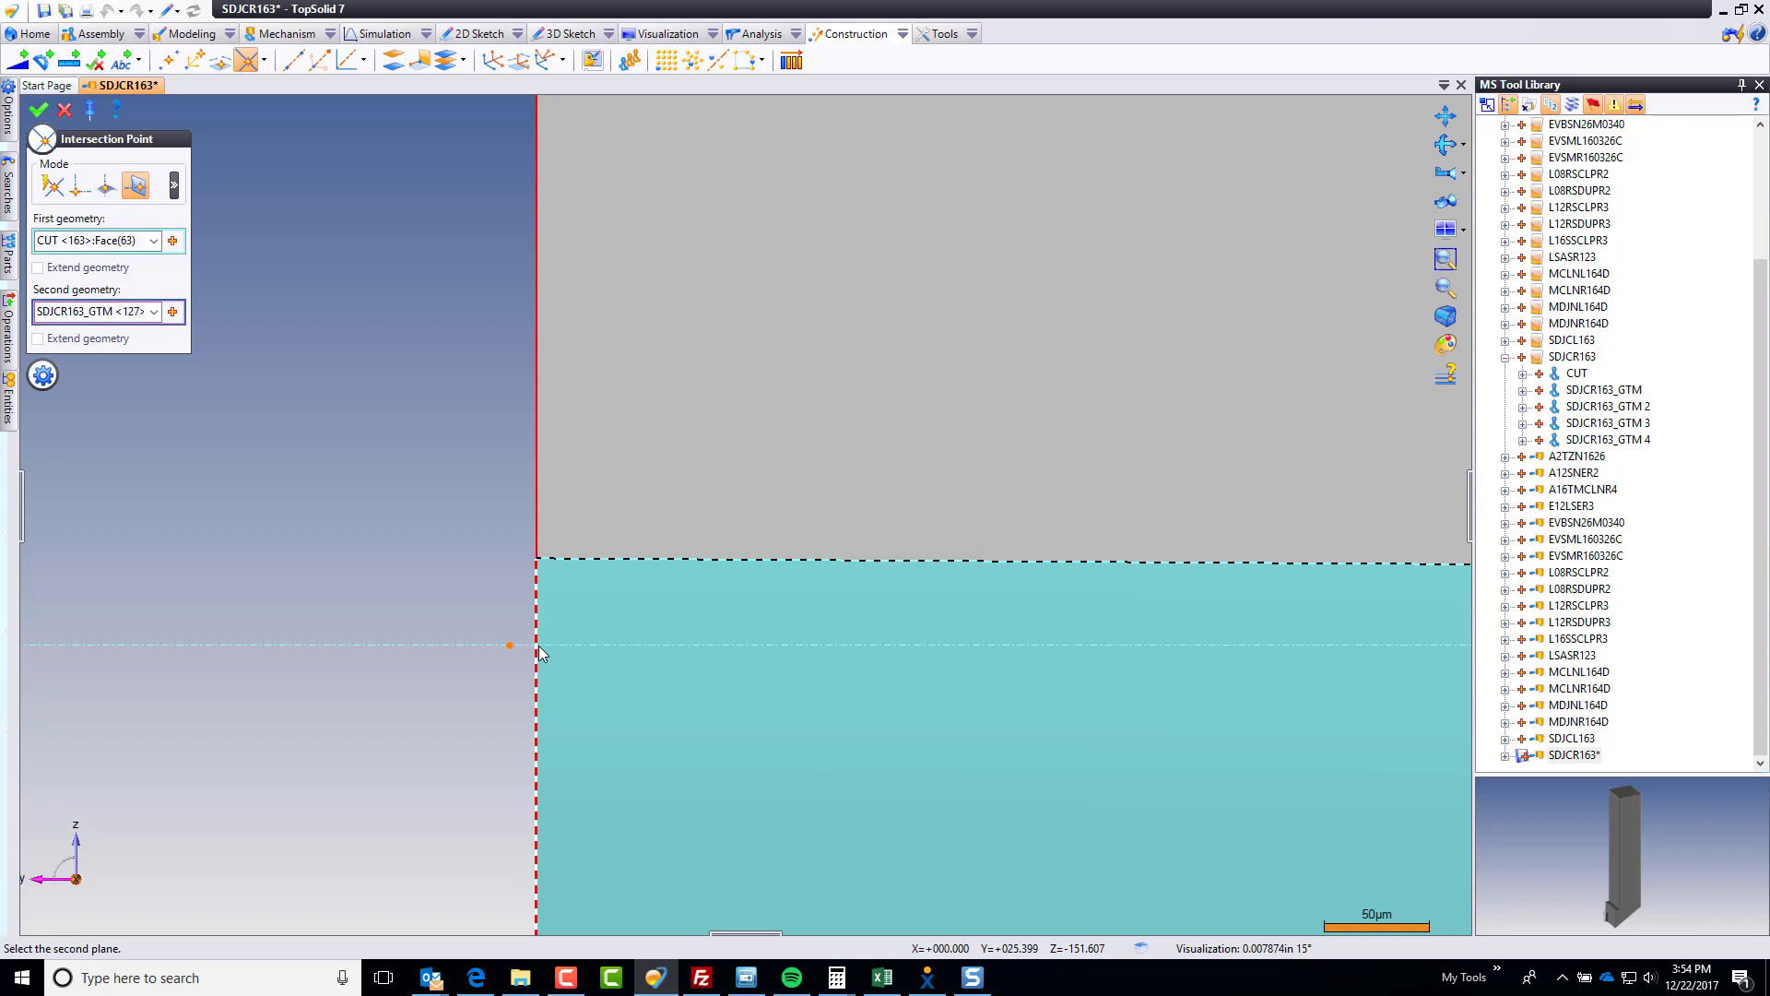
click(39, 111)
Step: Add a second intersection point from the insert face and its top face at the tip
scroll(505, 638, down, 3)
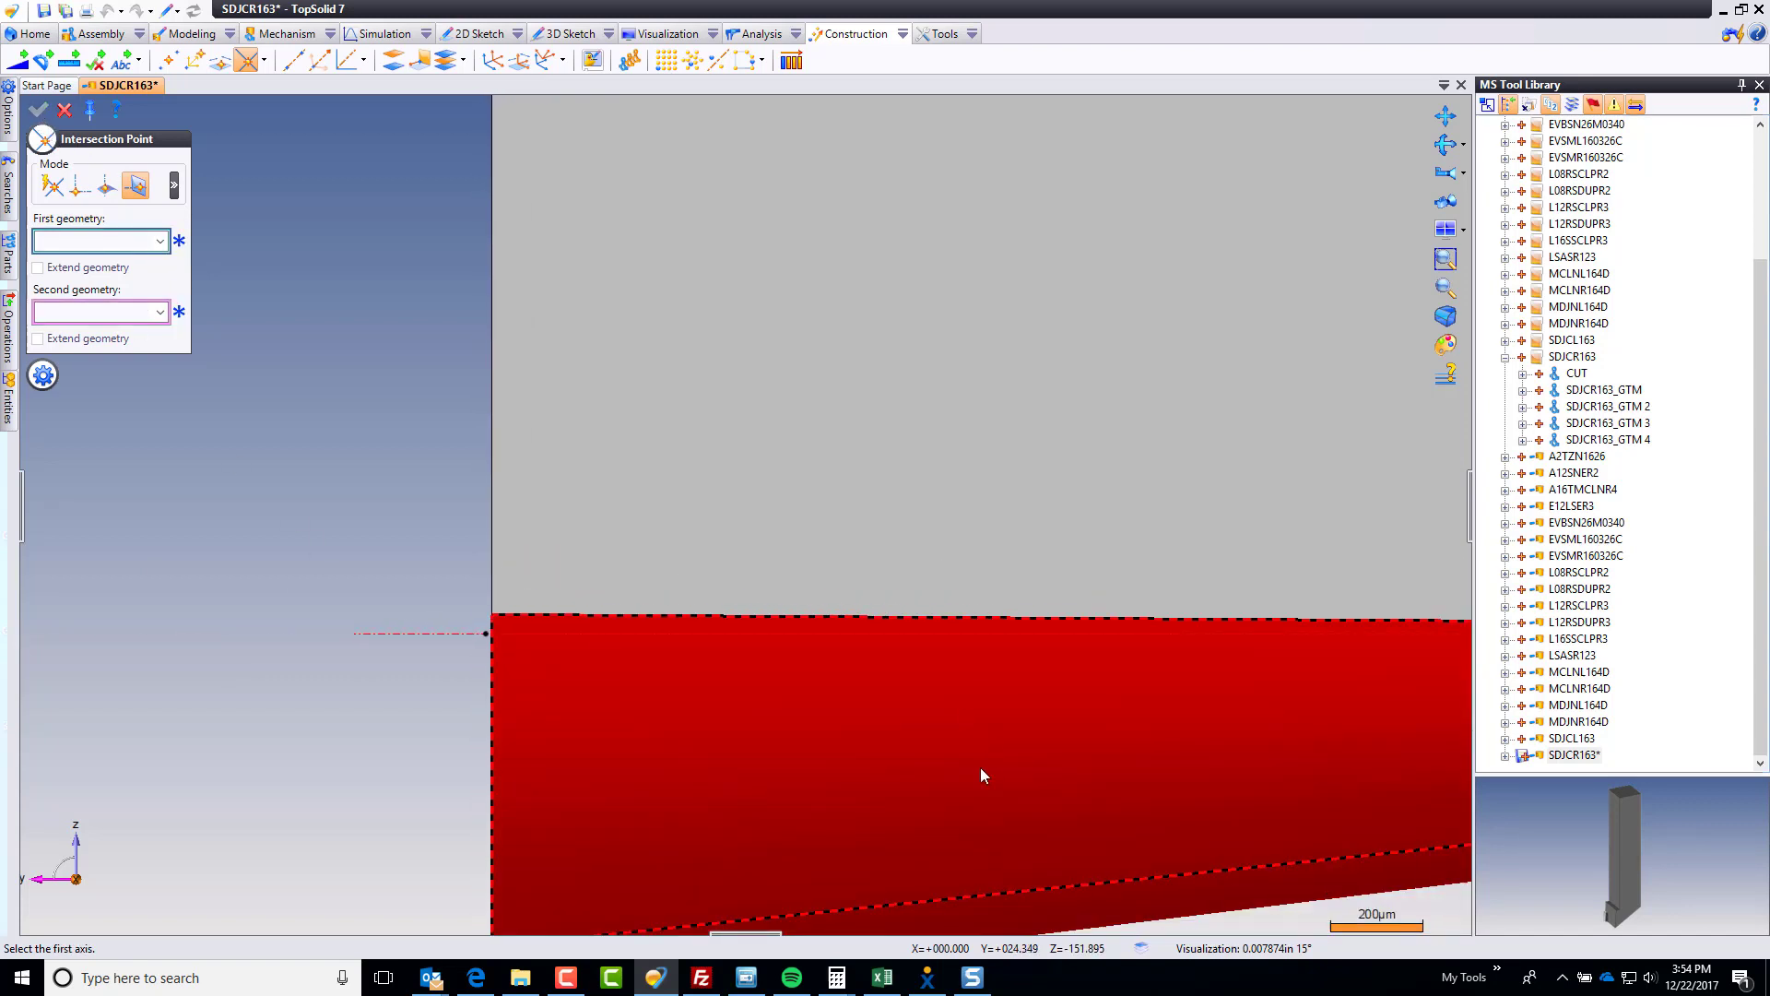
scroll(481, 636, up, 5)
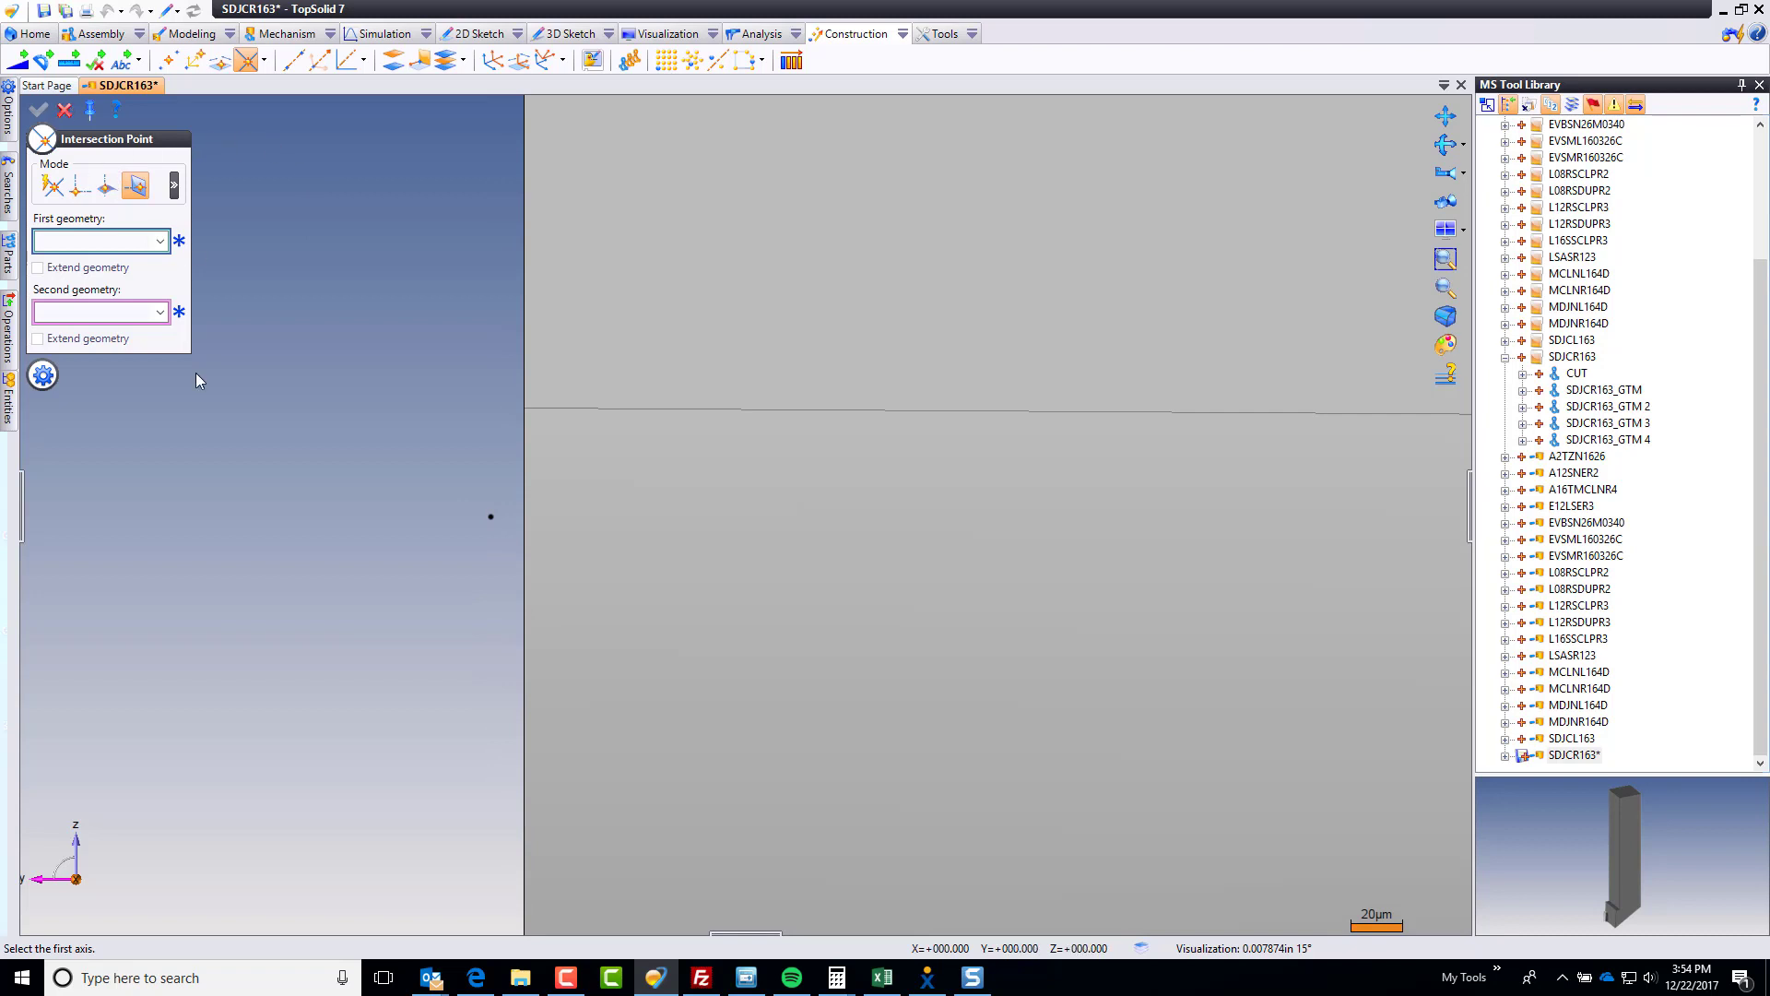
click(672, 712)
scroll(672, 712, down, 7)
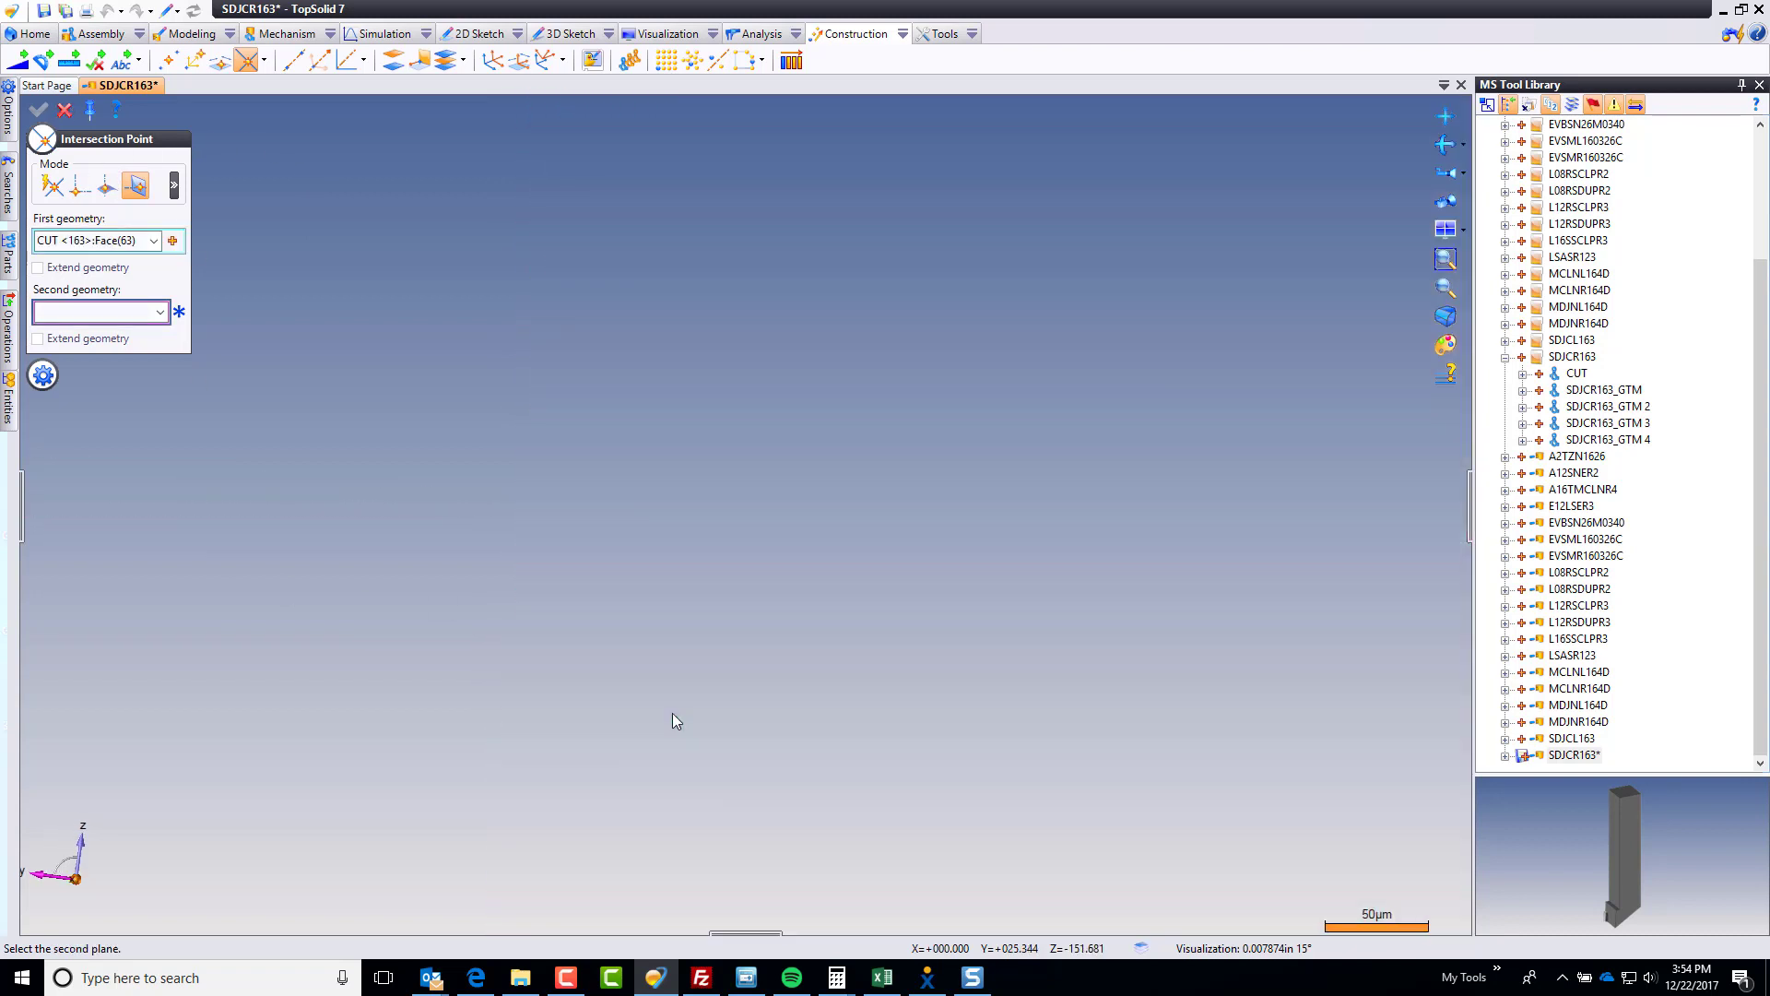
scroll(682, 703, down, 5)
middle_drag(867, 553, 957, 628)
scroll(938, 514, up, 3)
scroll(957, 628, up, 3)
click(882, 490)
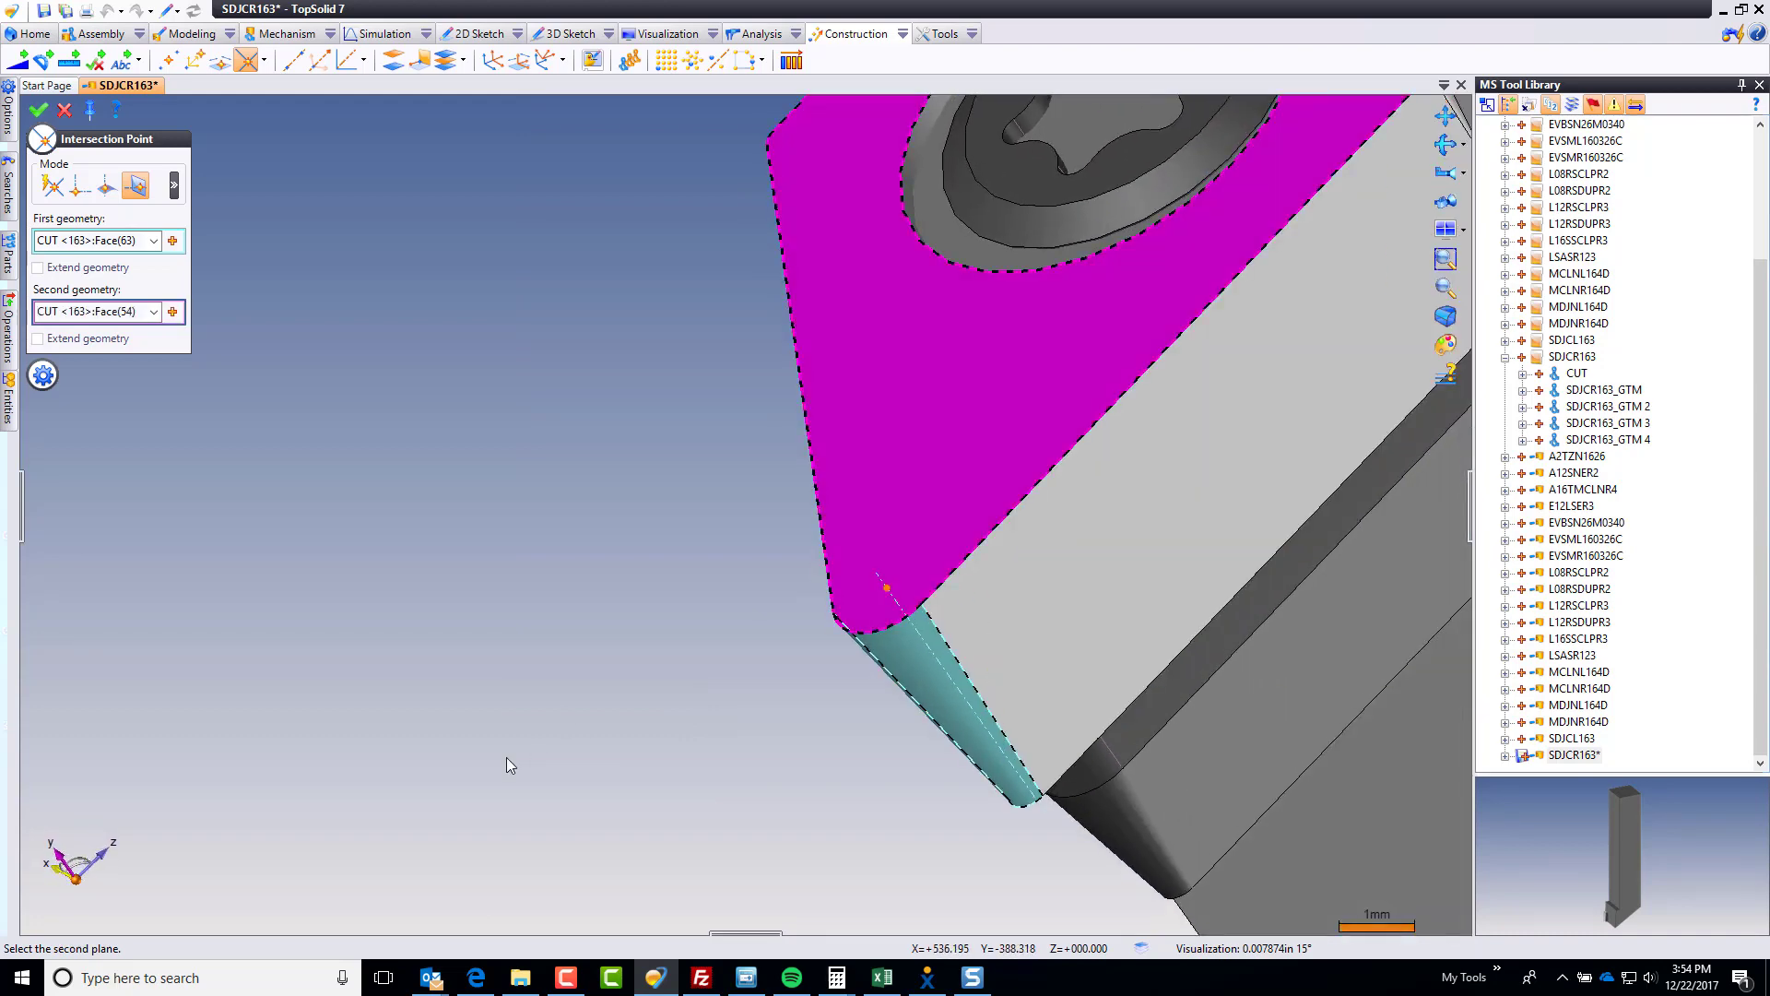
scroll(876, 507, up, 3)
scroll(857, 524, up, 3)
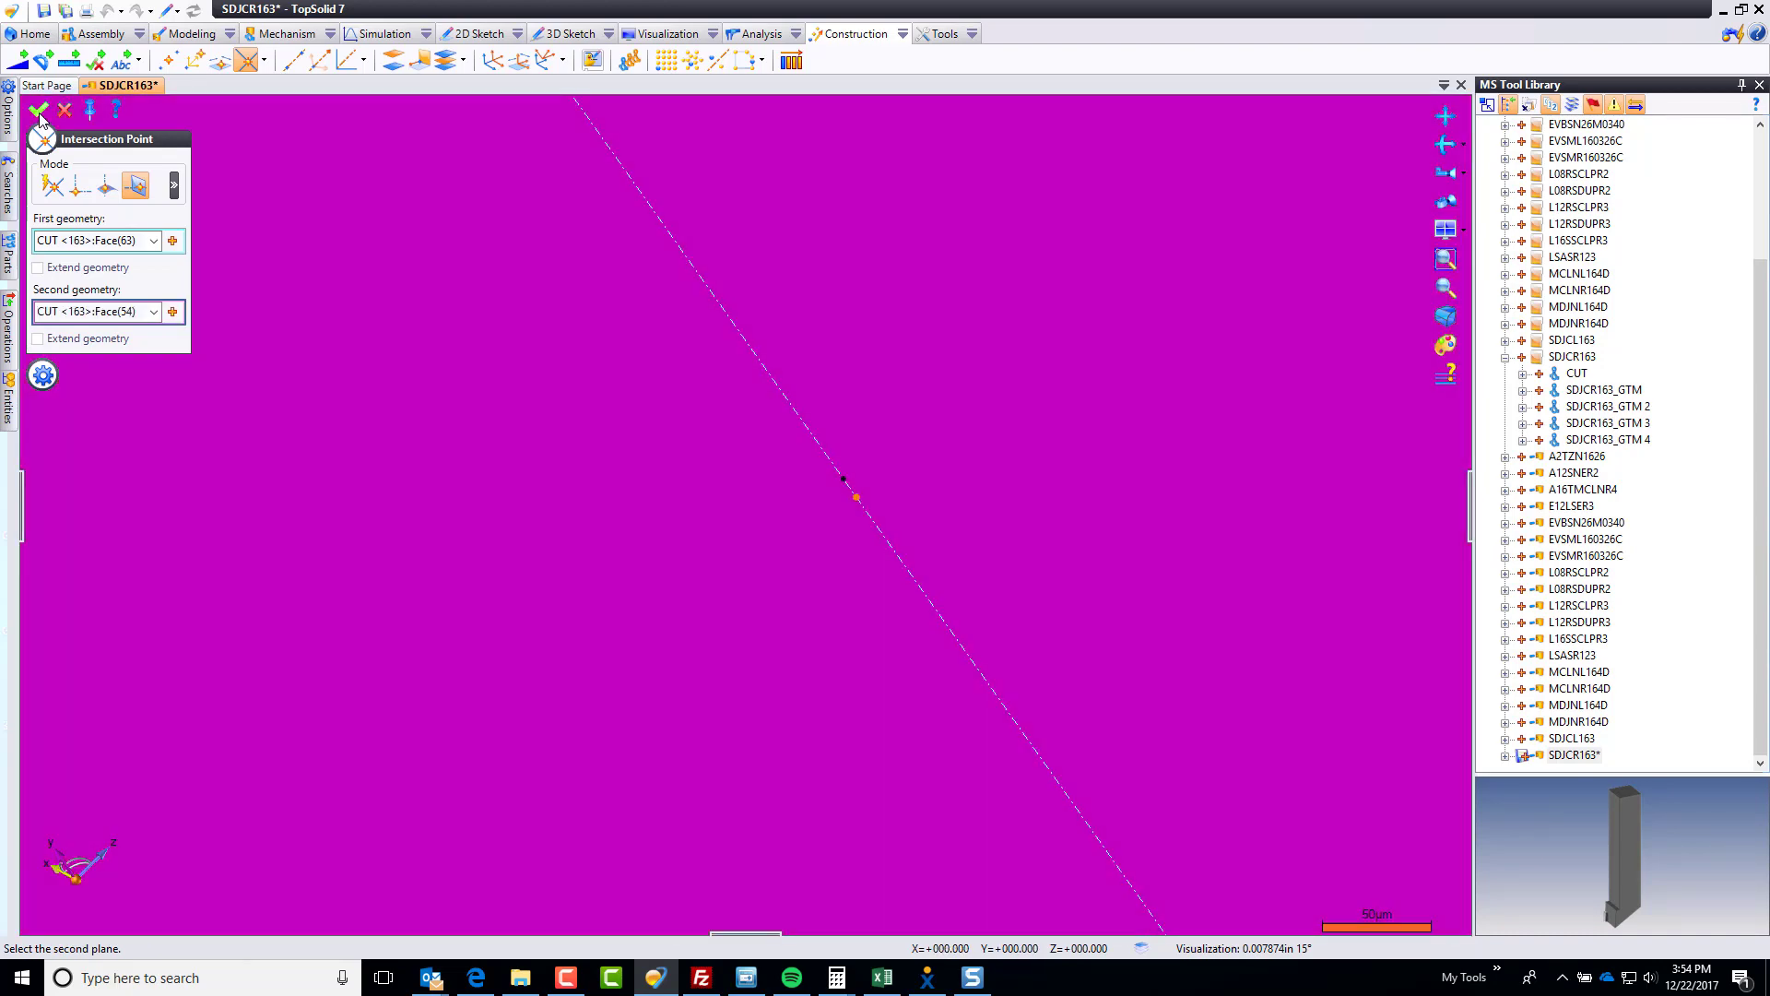
click(39, 112)
scroll(461, 622, down, 1)
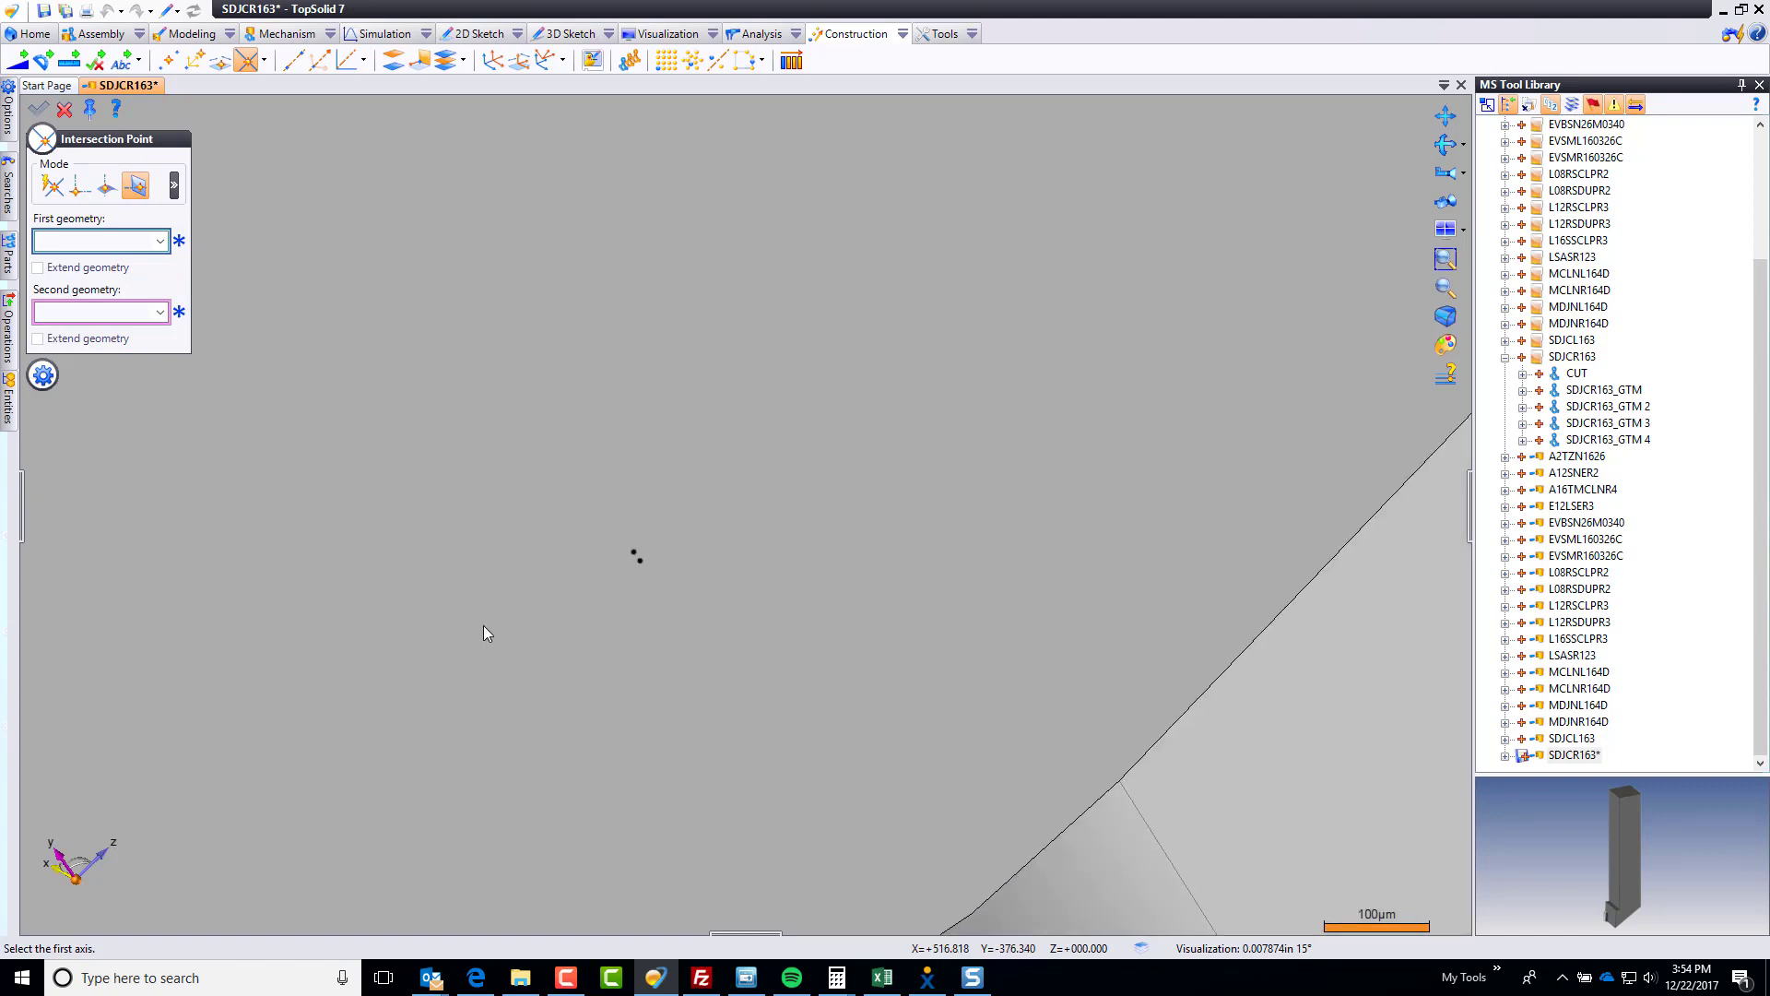
key(Escape)
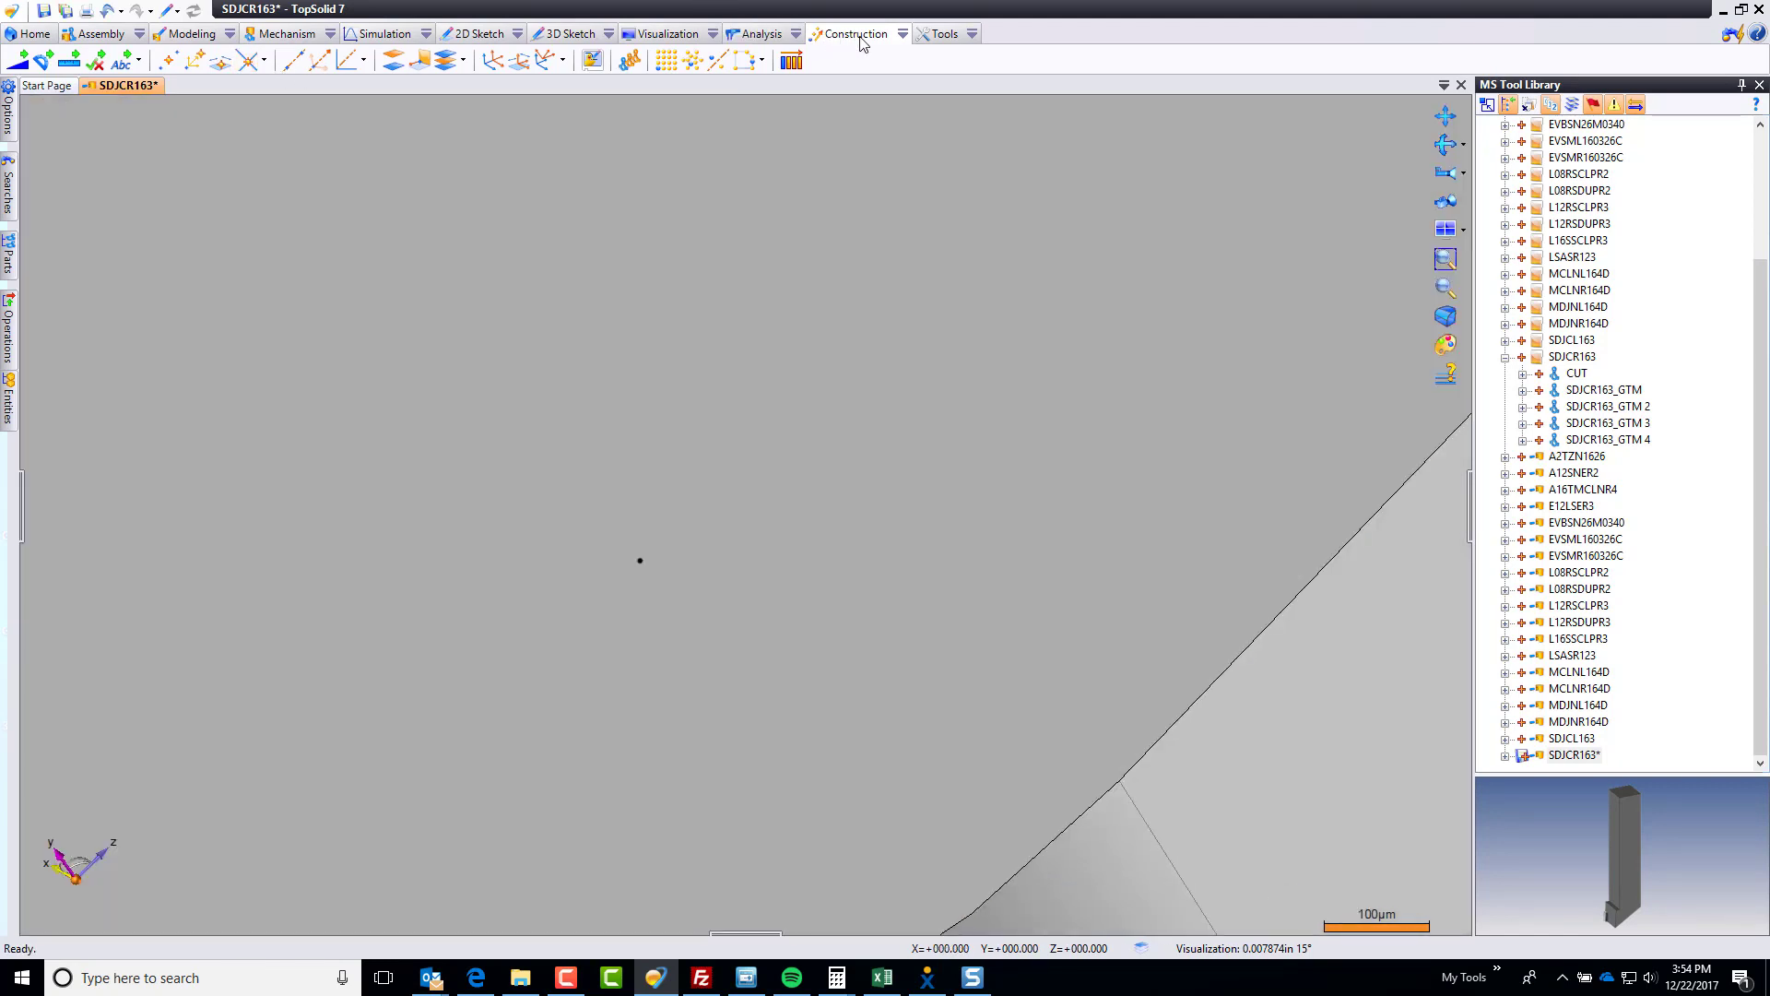
Step: Create a frame at Point 2 with X along the holder's front edge and Y along its side edge
click(561, 61)
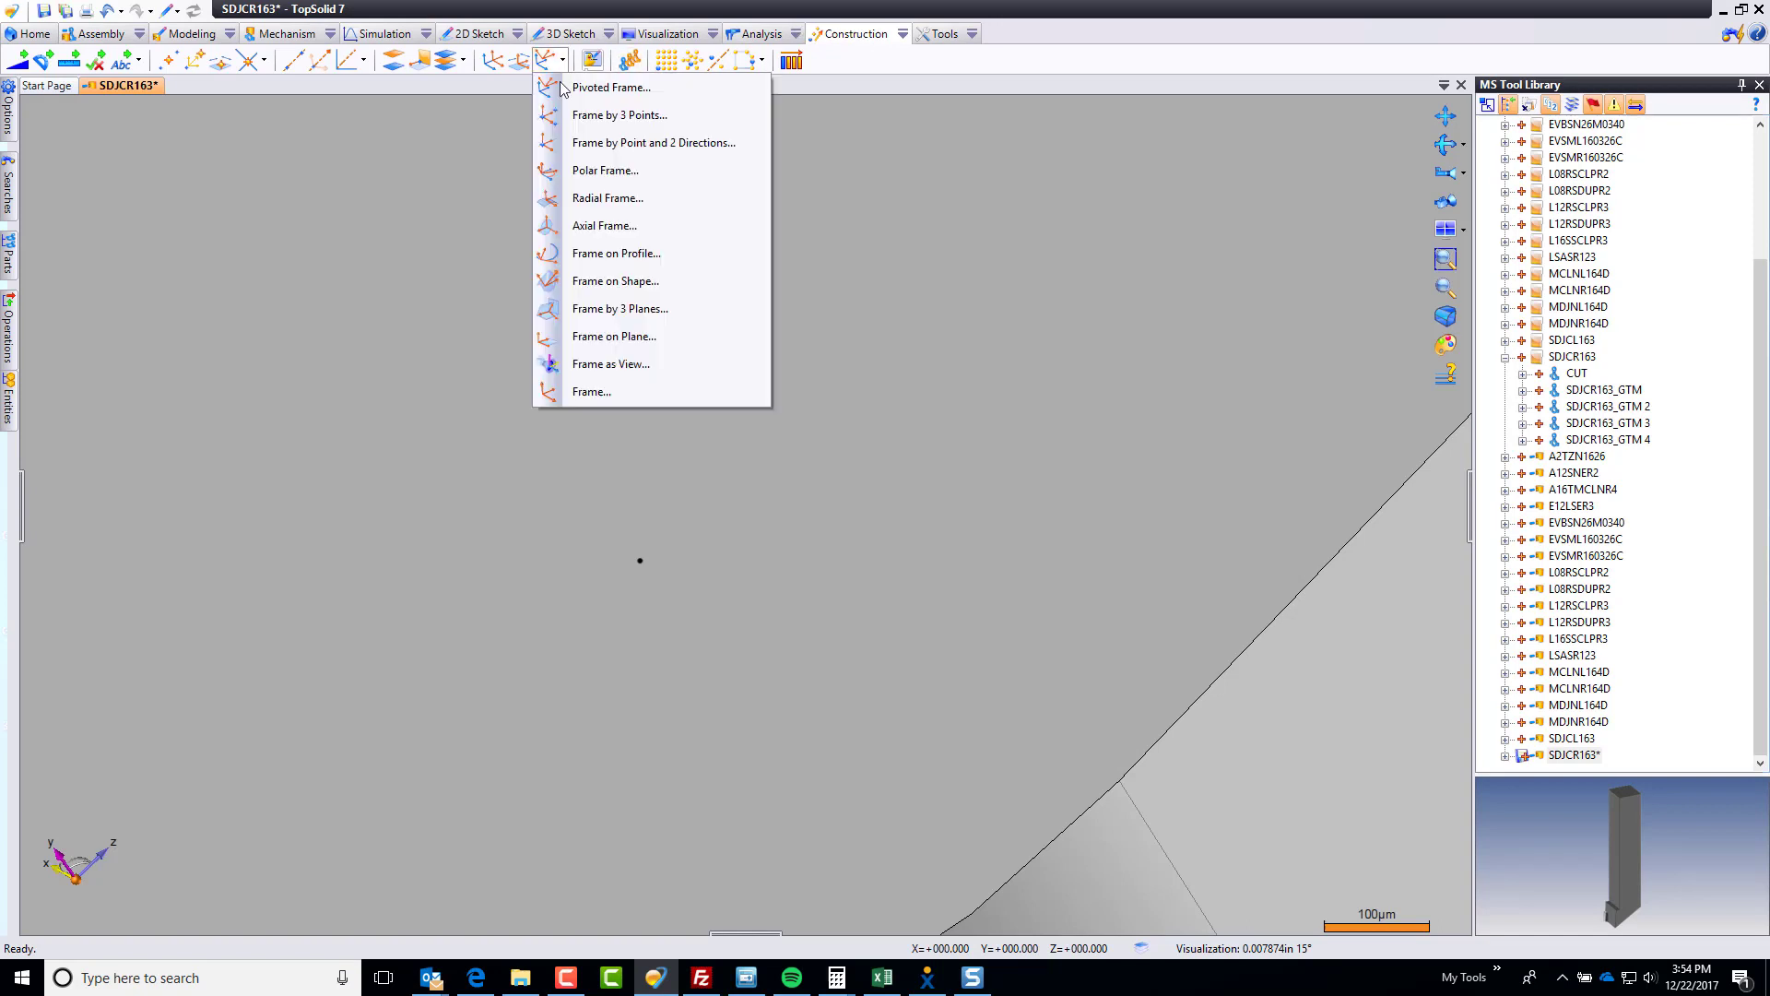
click(672, 144)
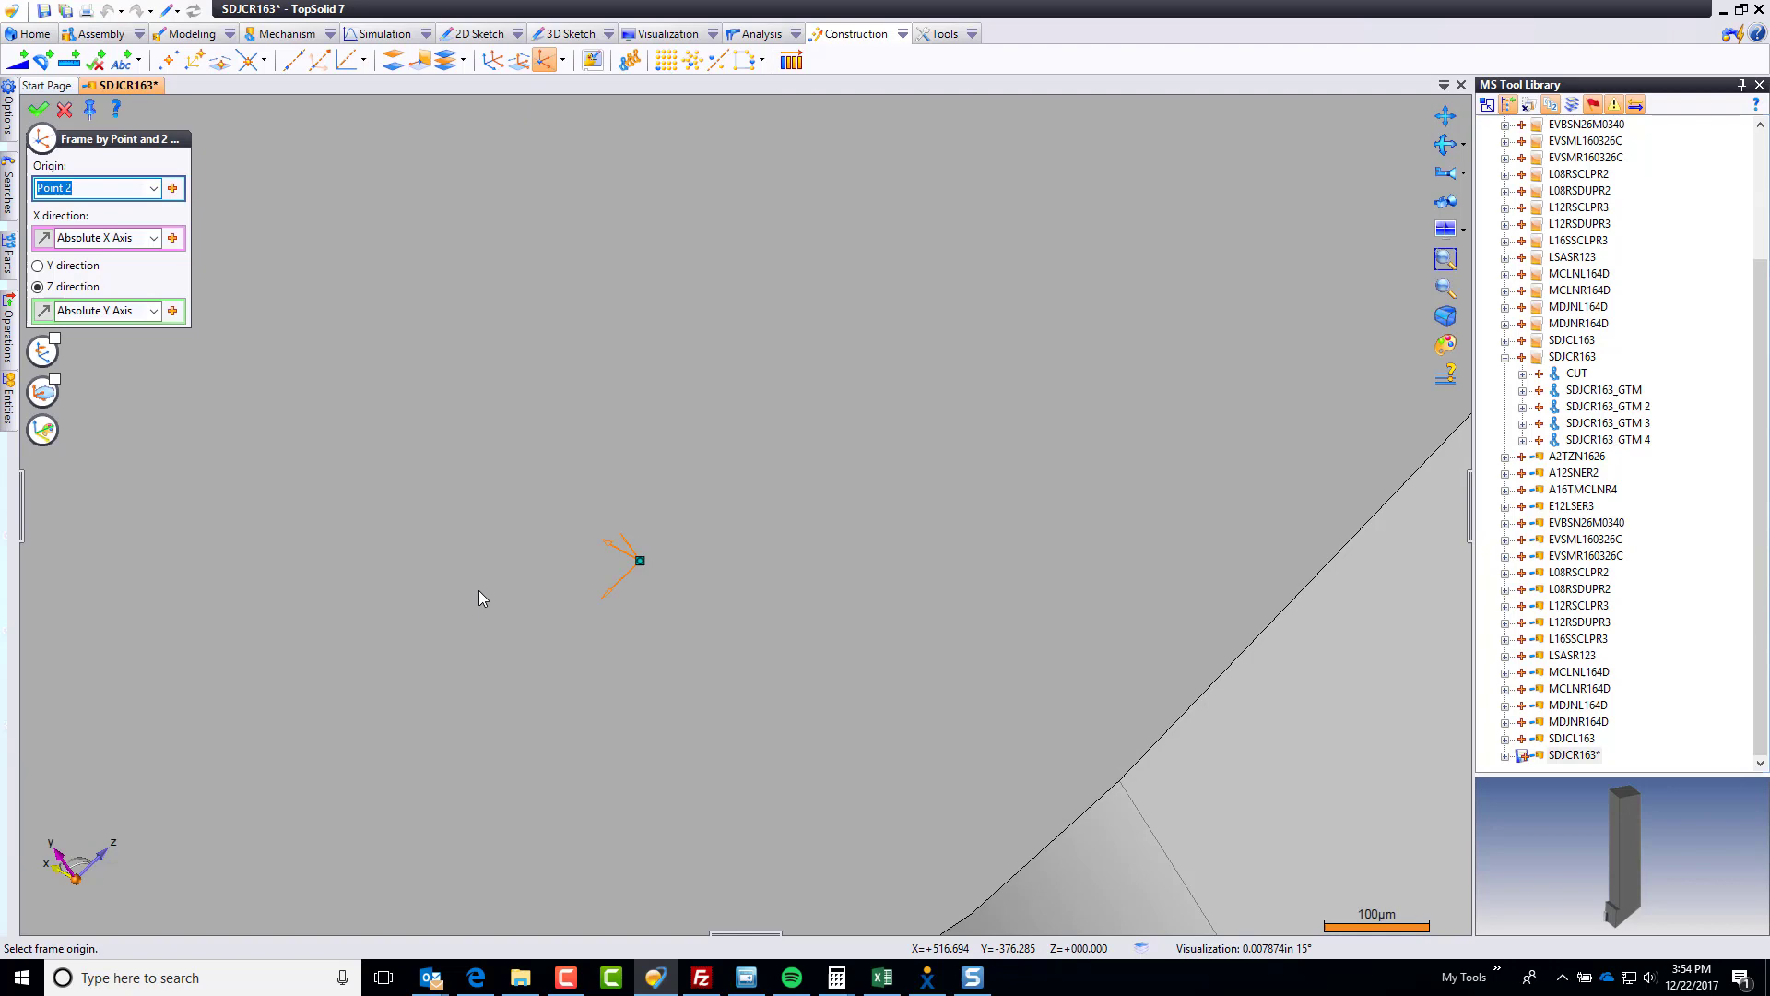
scroll(478, 590, down, 12)
middle_drag(346, 728, 334, 857)
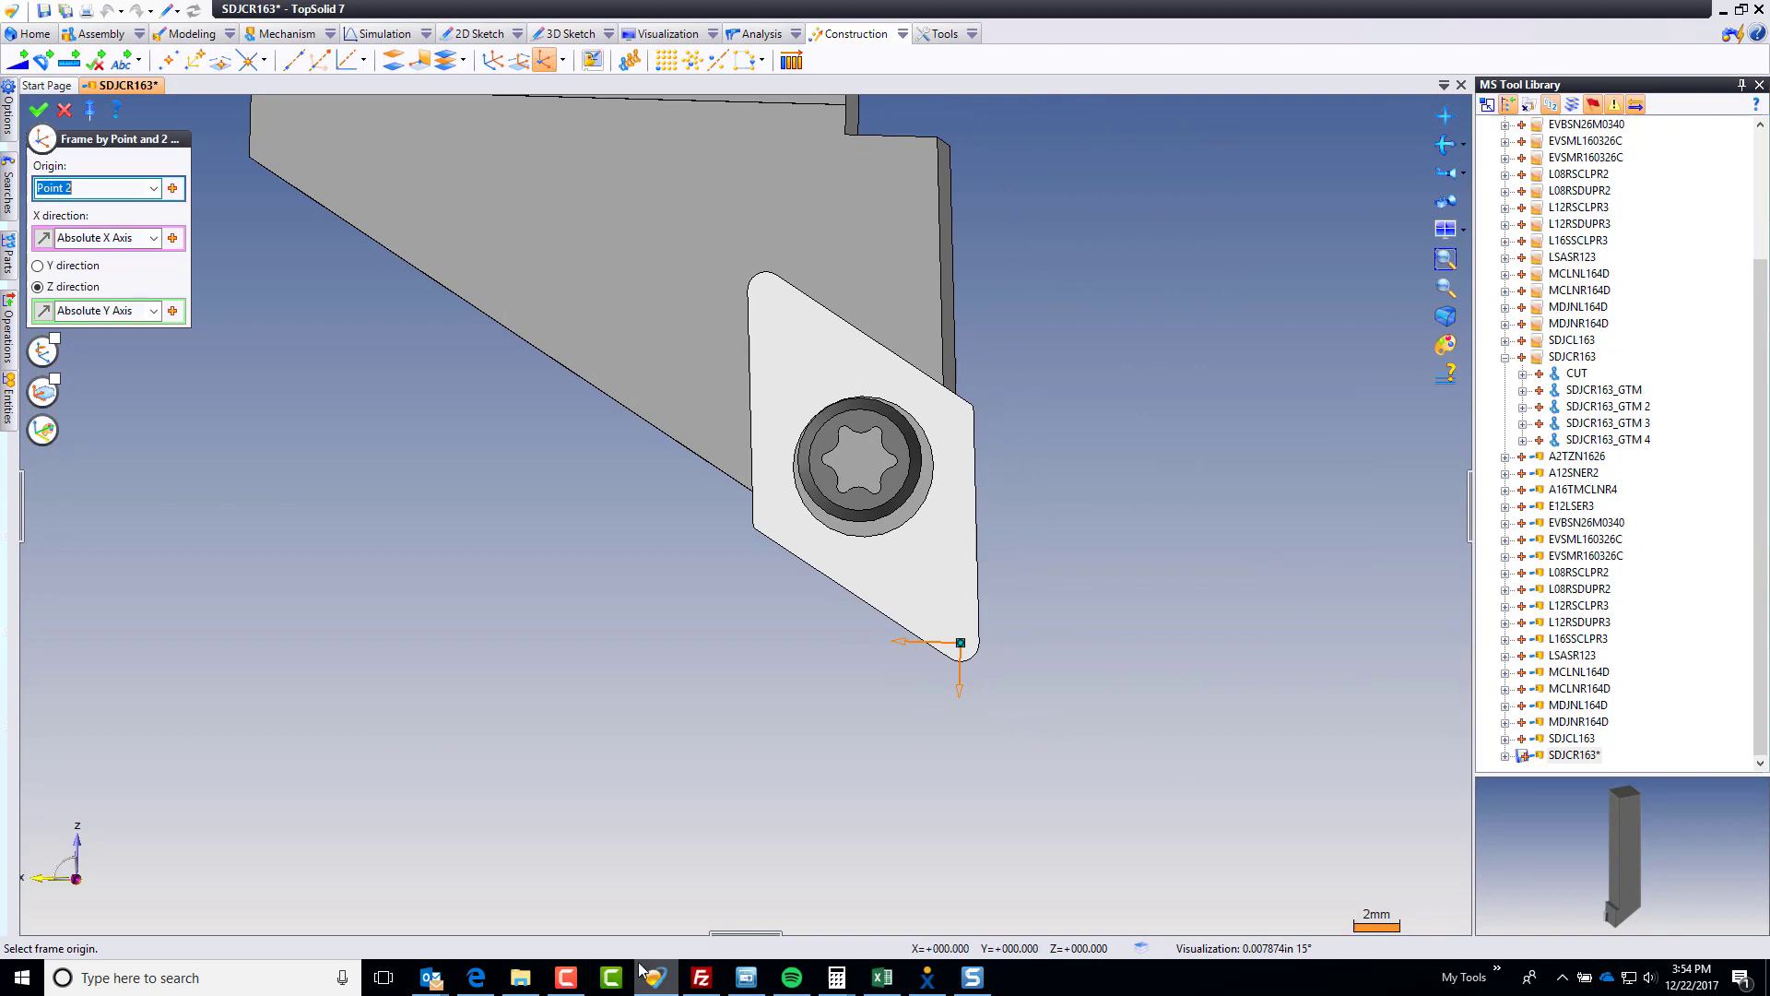
scroll(631, 816, down, 5)
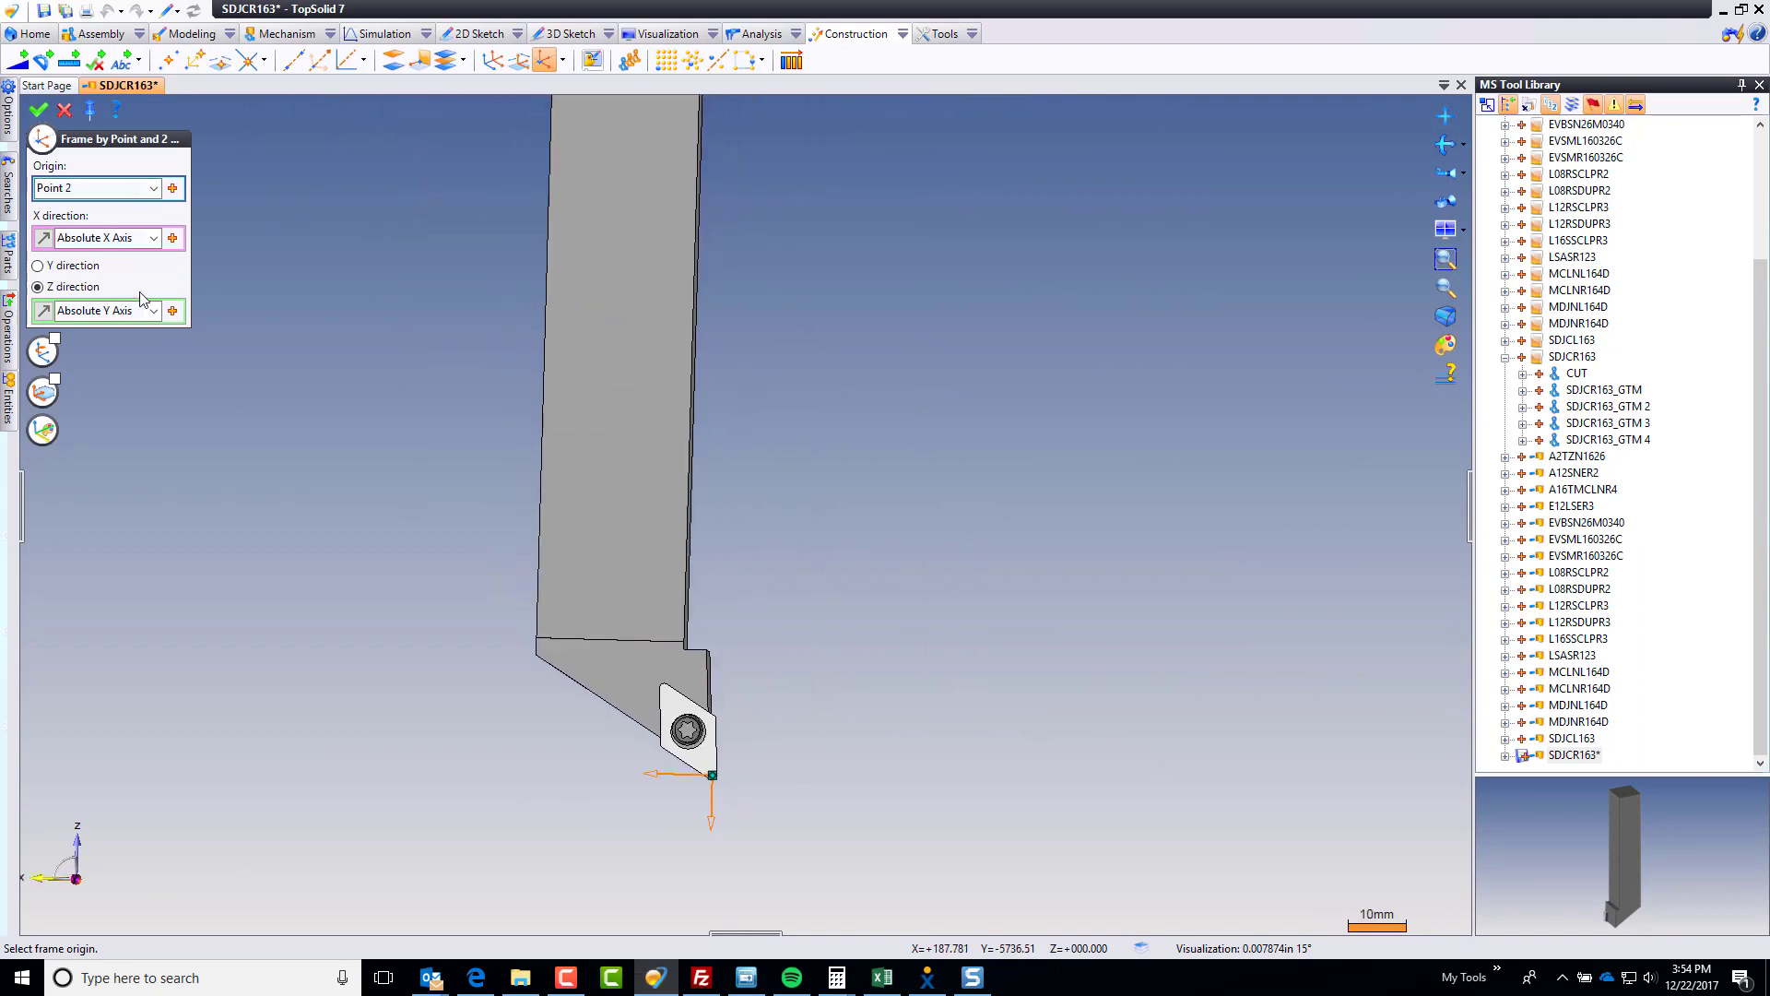
click(92, 238)
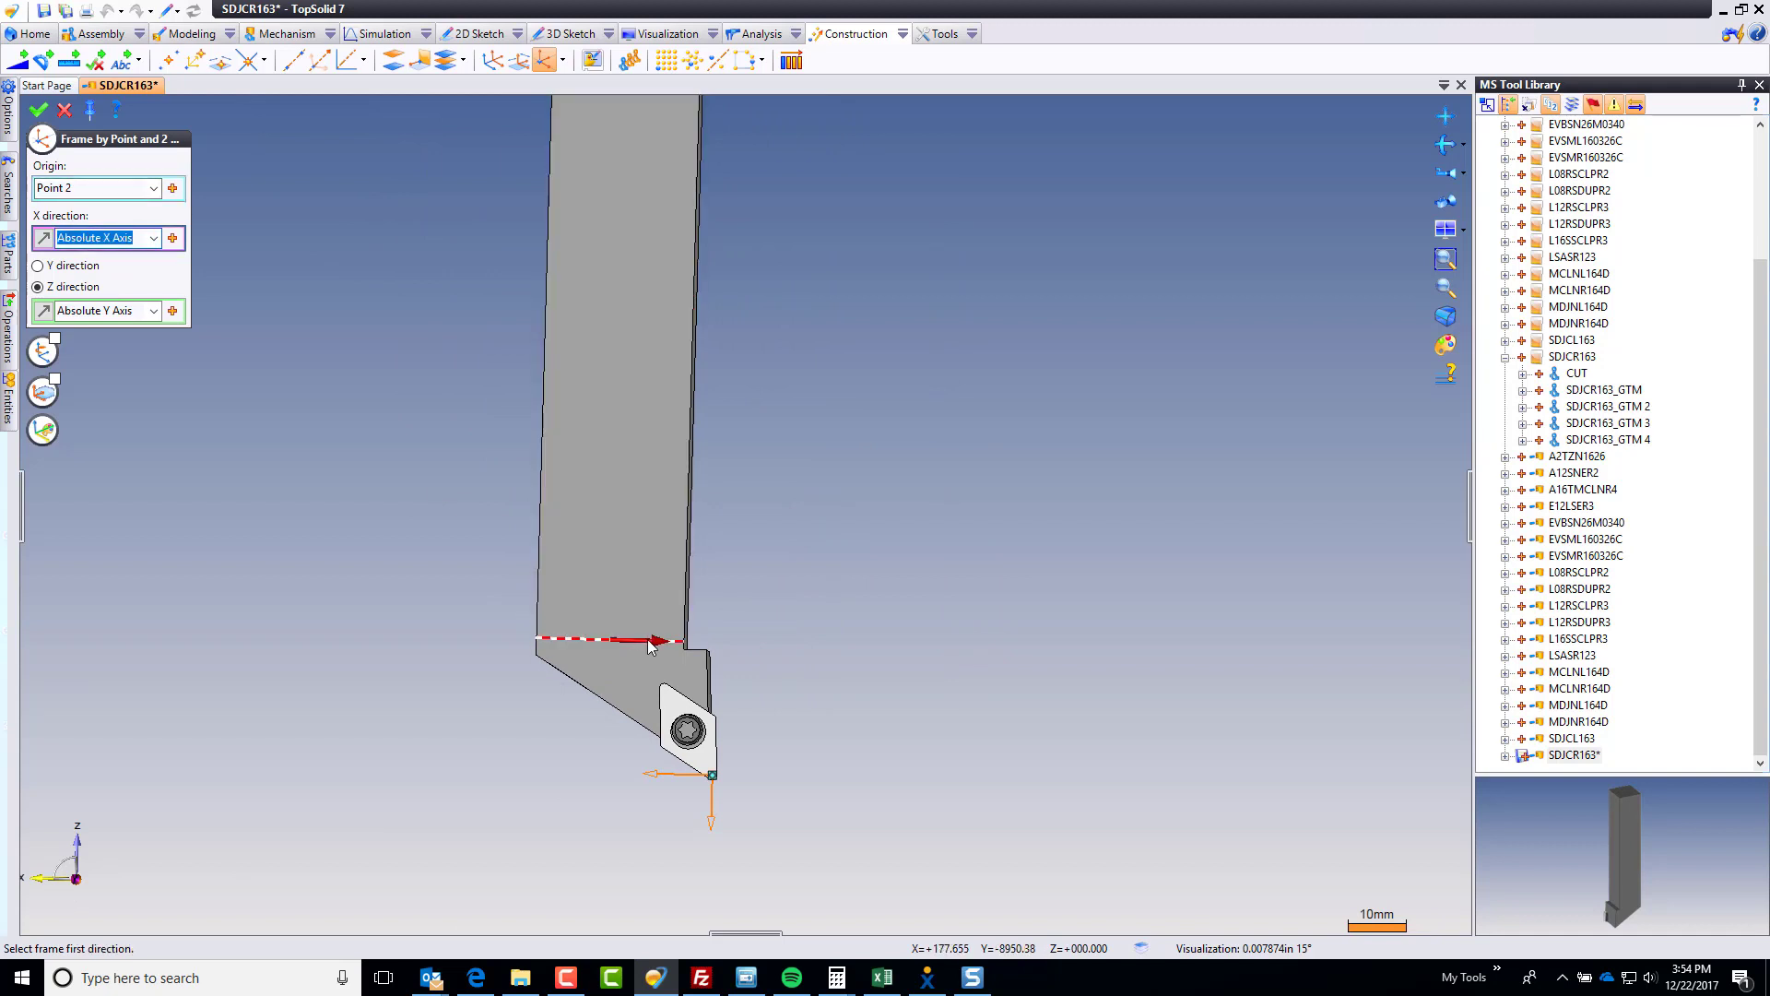
click(651, 641)
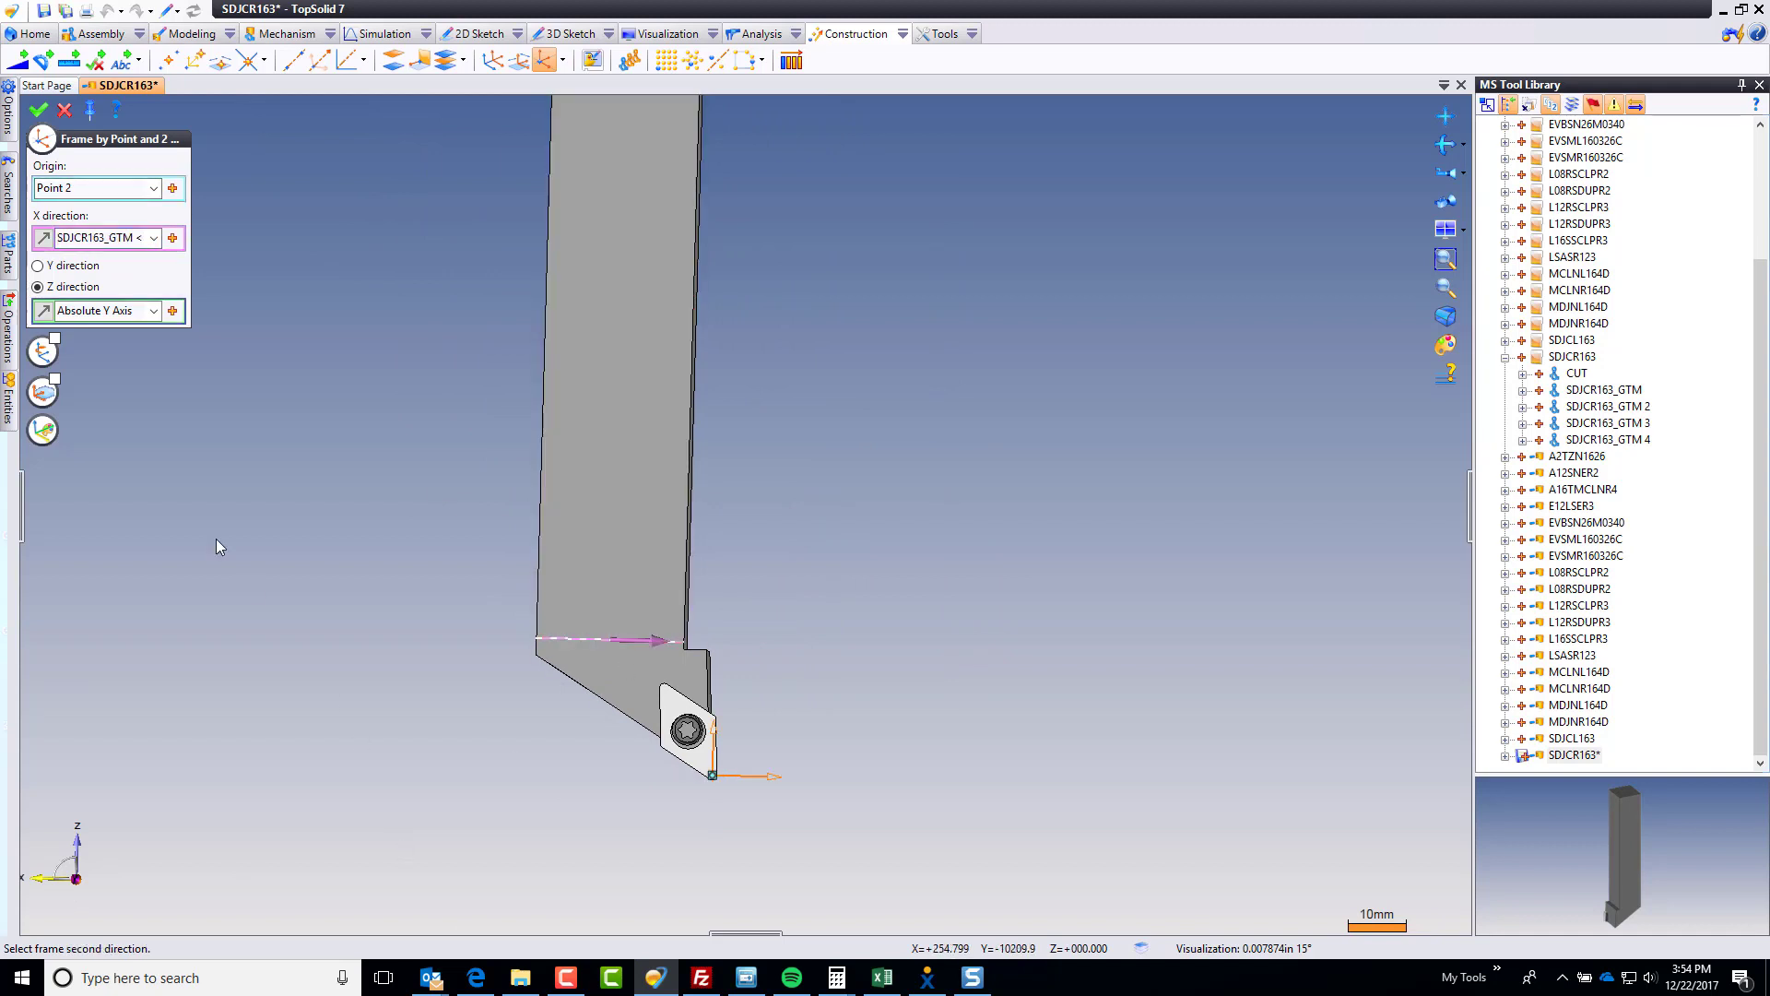
click(66, 267)
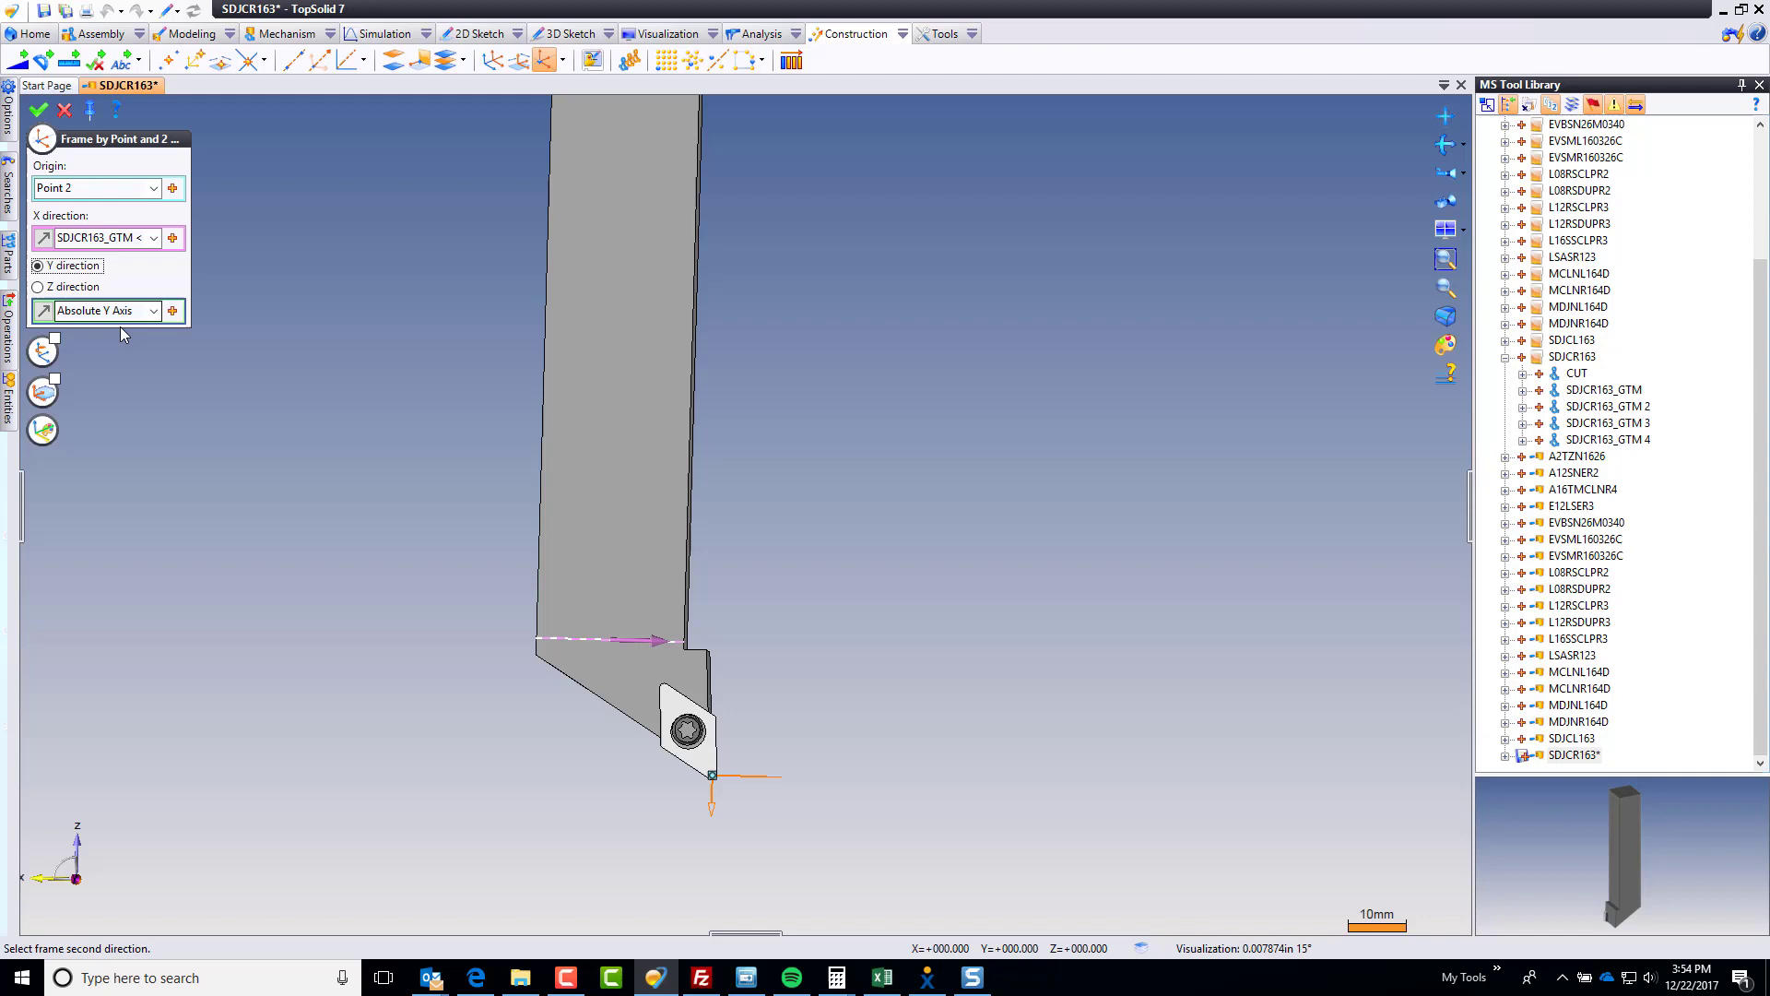
click(687, 590)
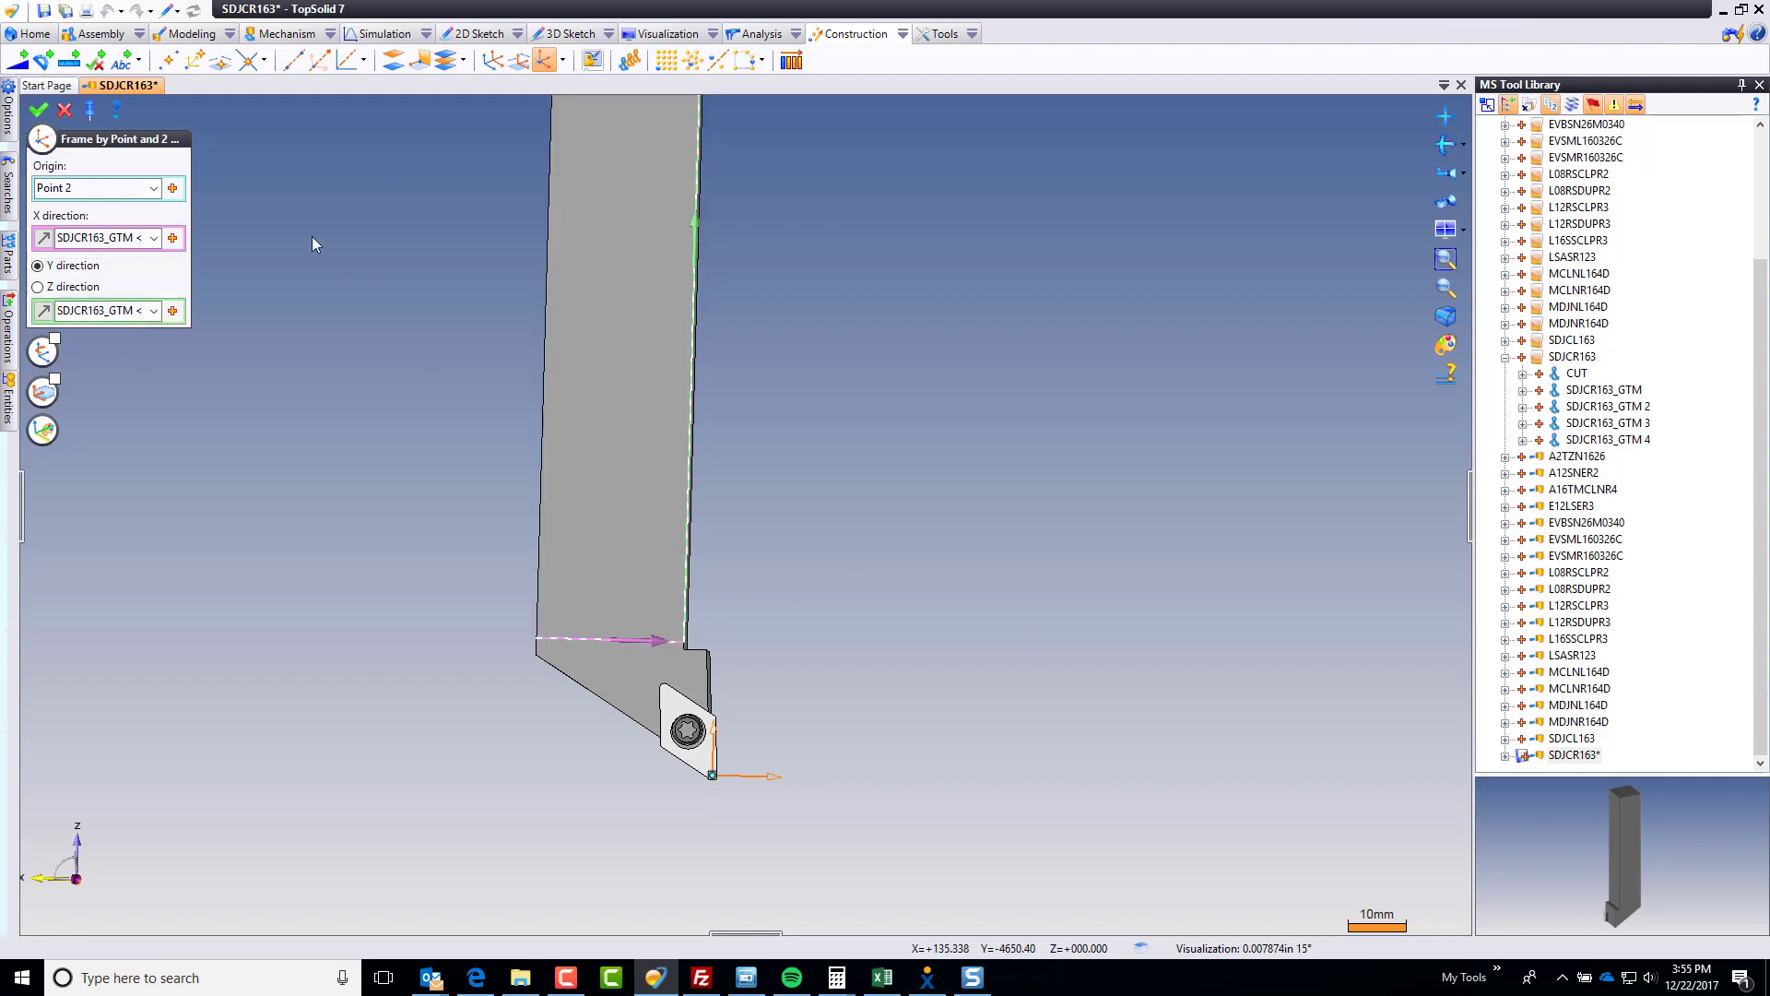
click(40, 114)
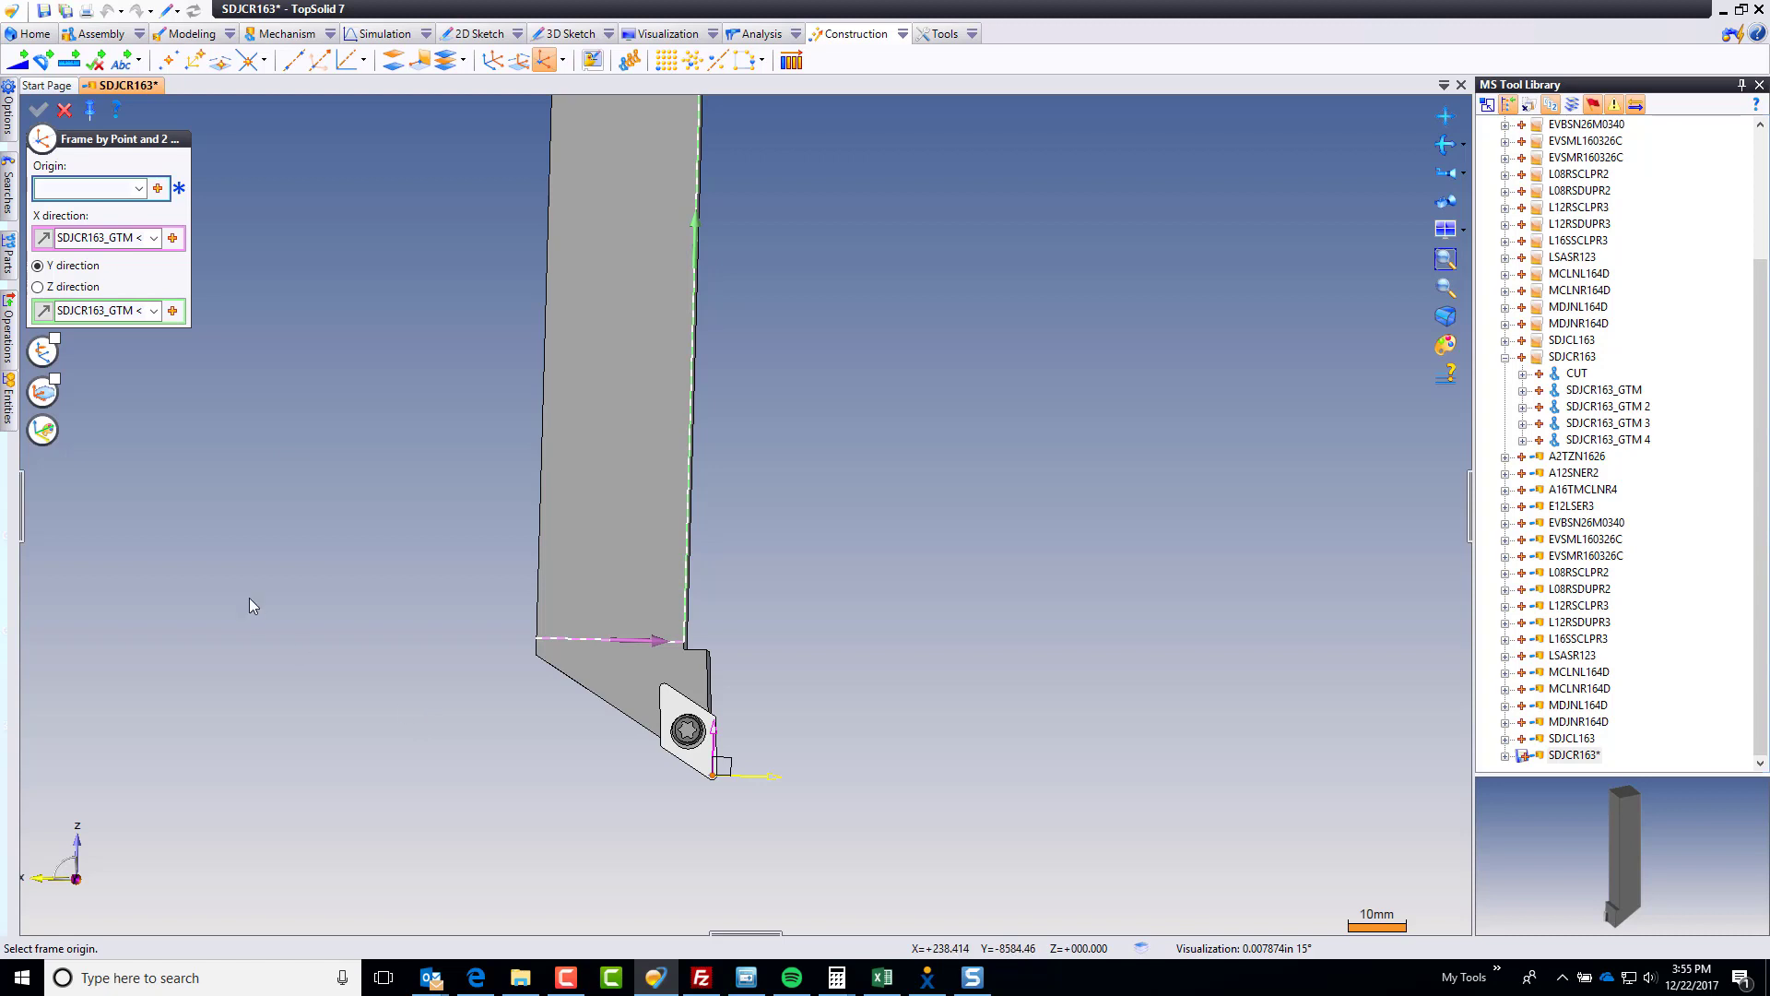
Step: Close the frame tool and start Analyze Geometry from the Analysis tab
middle_drag(249, 597, 249, 597)
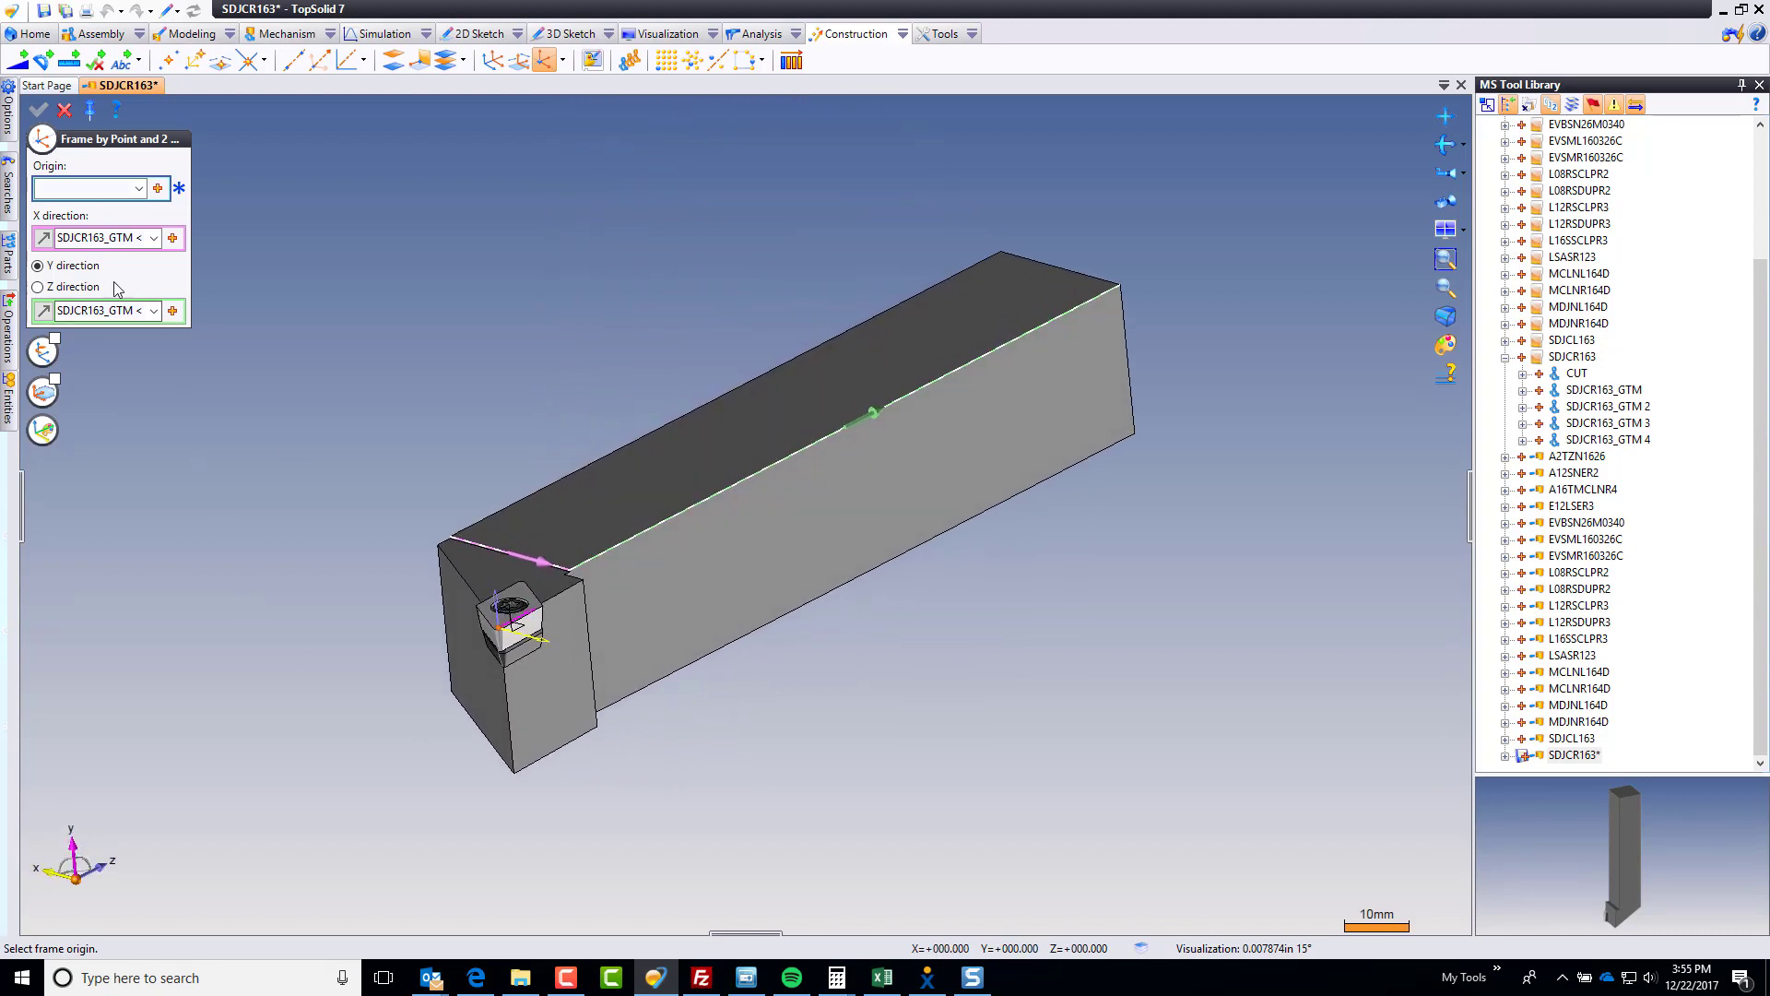
middle_drag(252, 484, 252, 484)
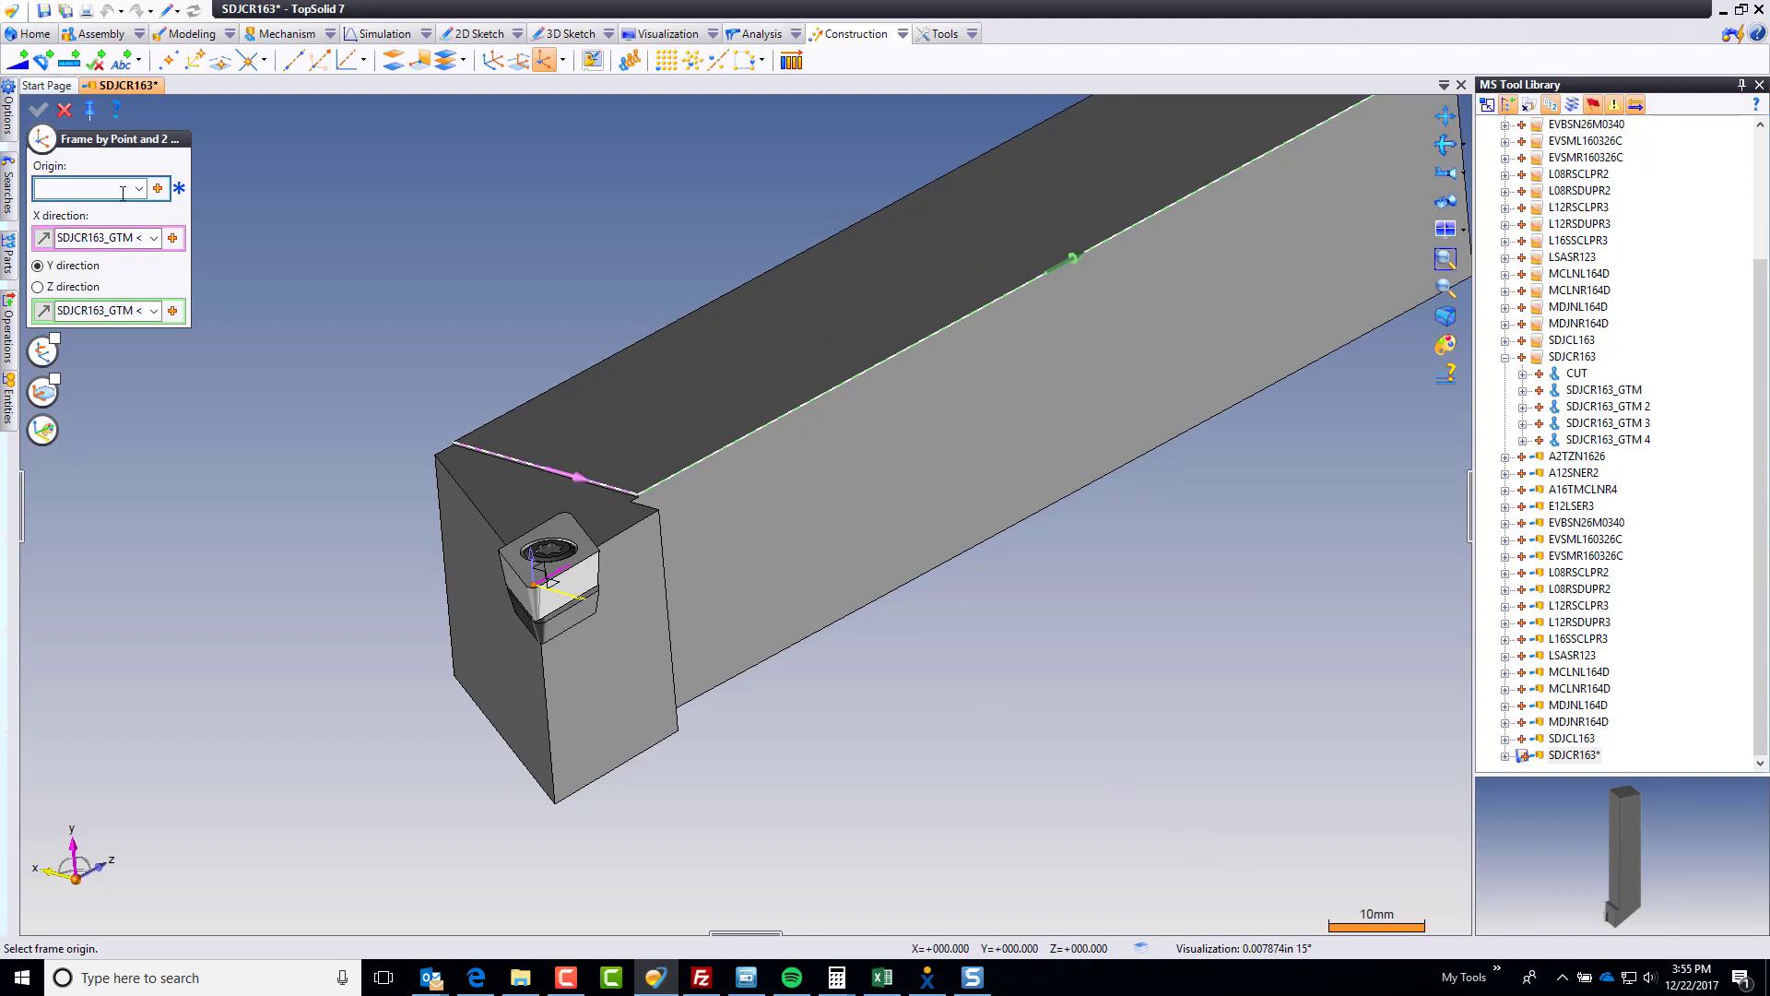
click(65, 112)
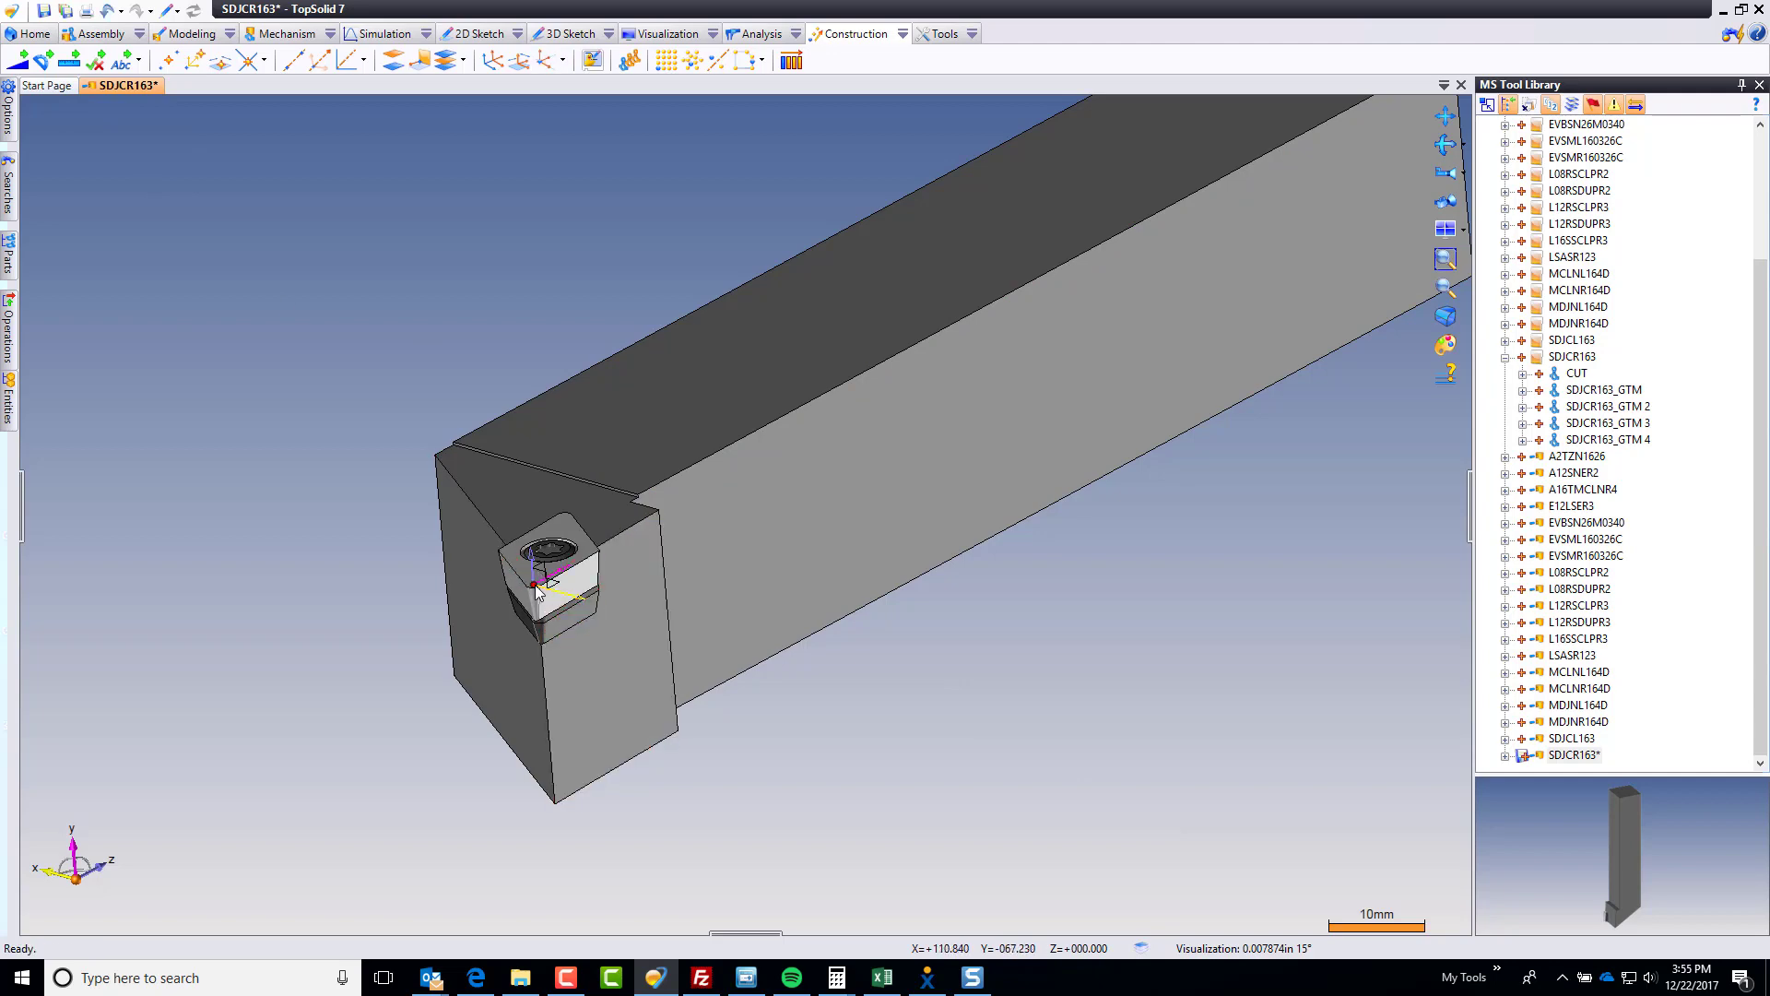
scroll(463, 467, up, 5)
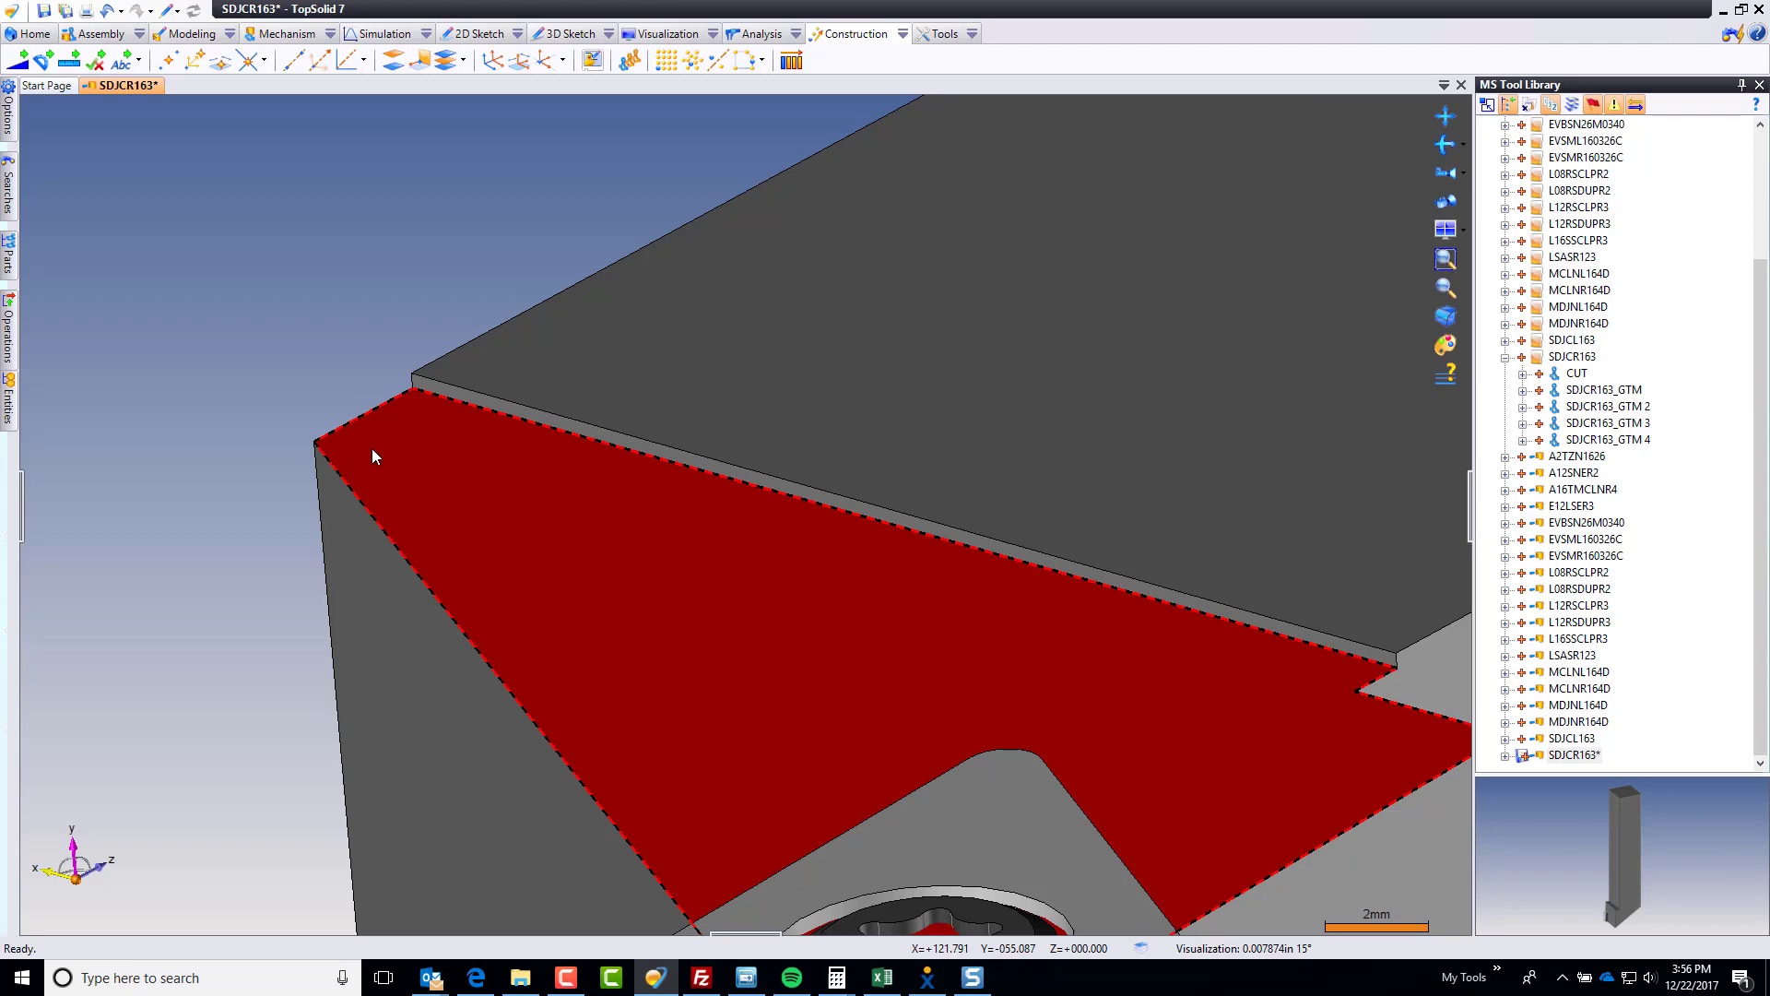
scroll(372, 448, down, 3)
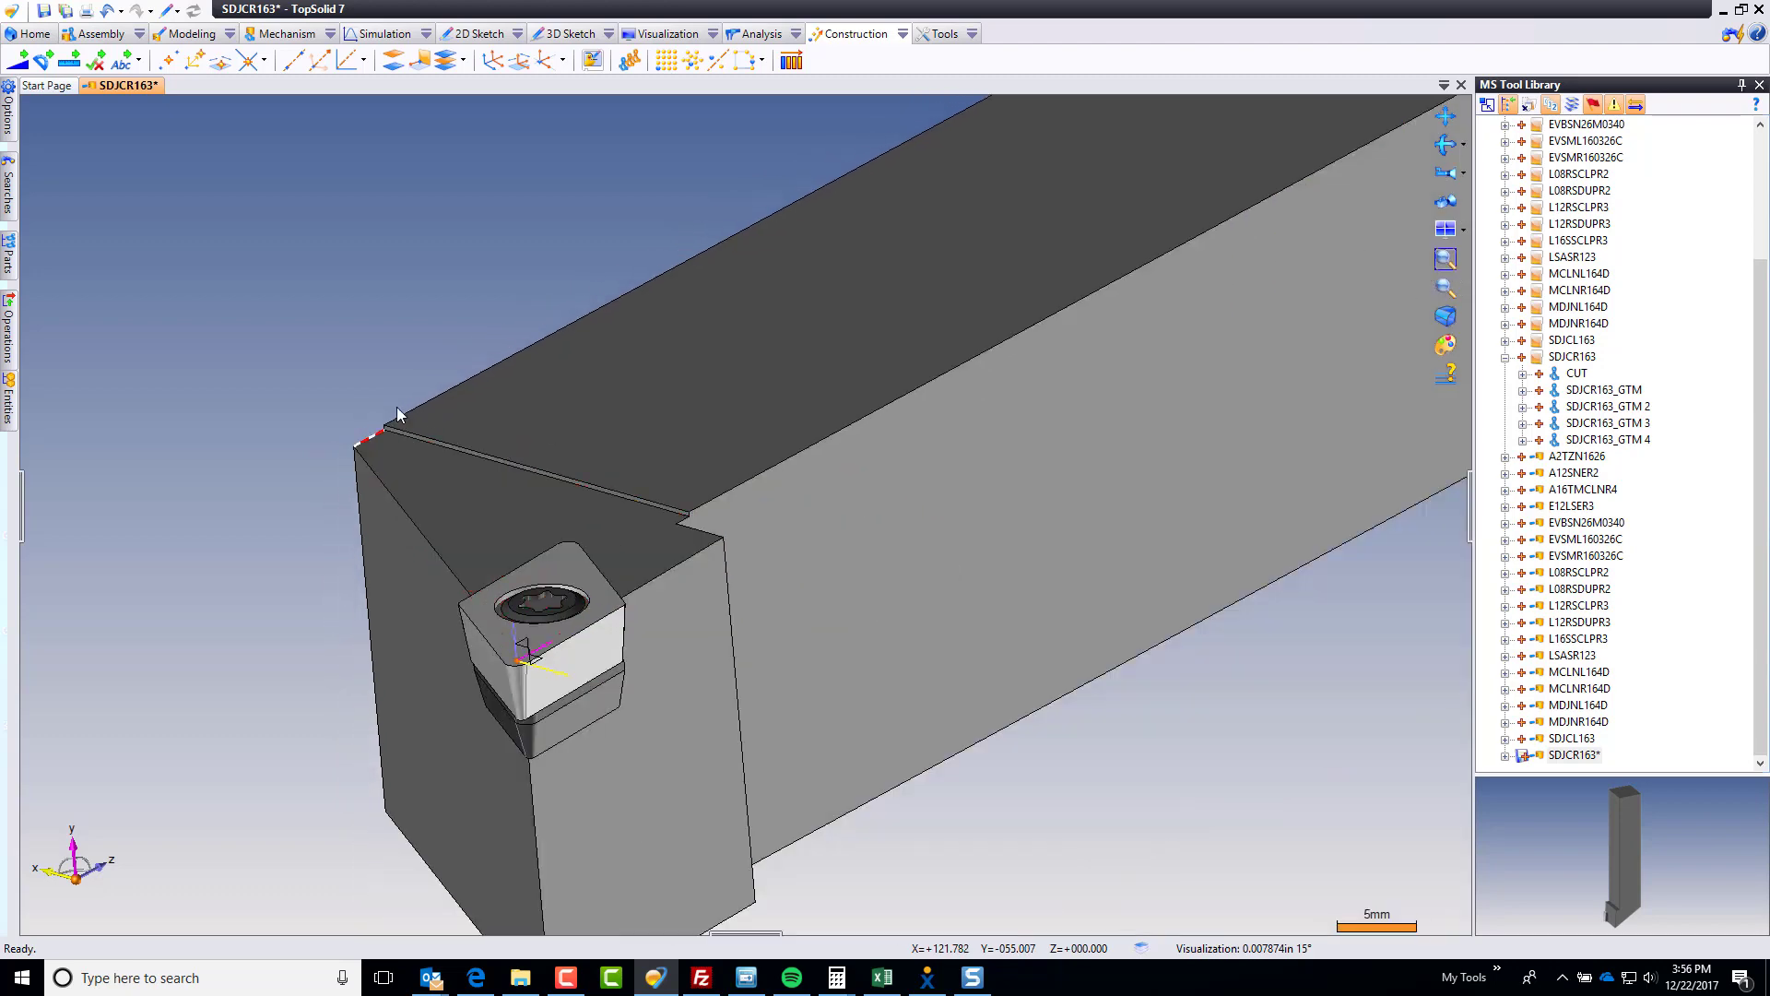
click(756, 33)
click(17, 60)
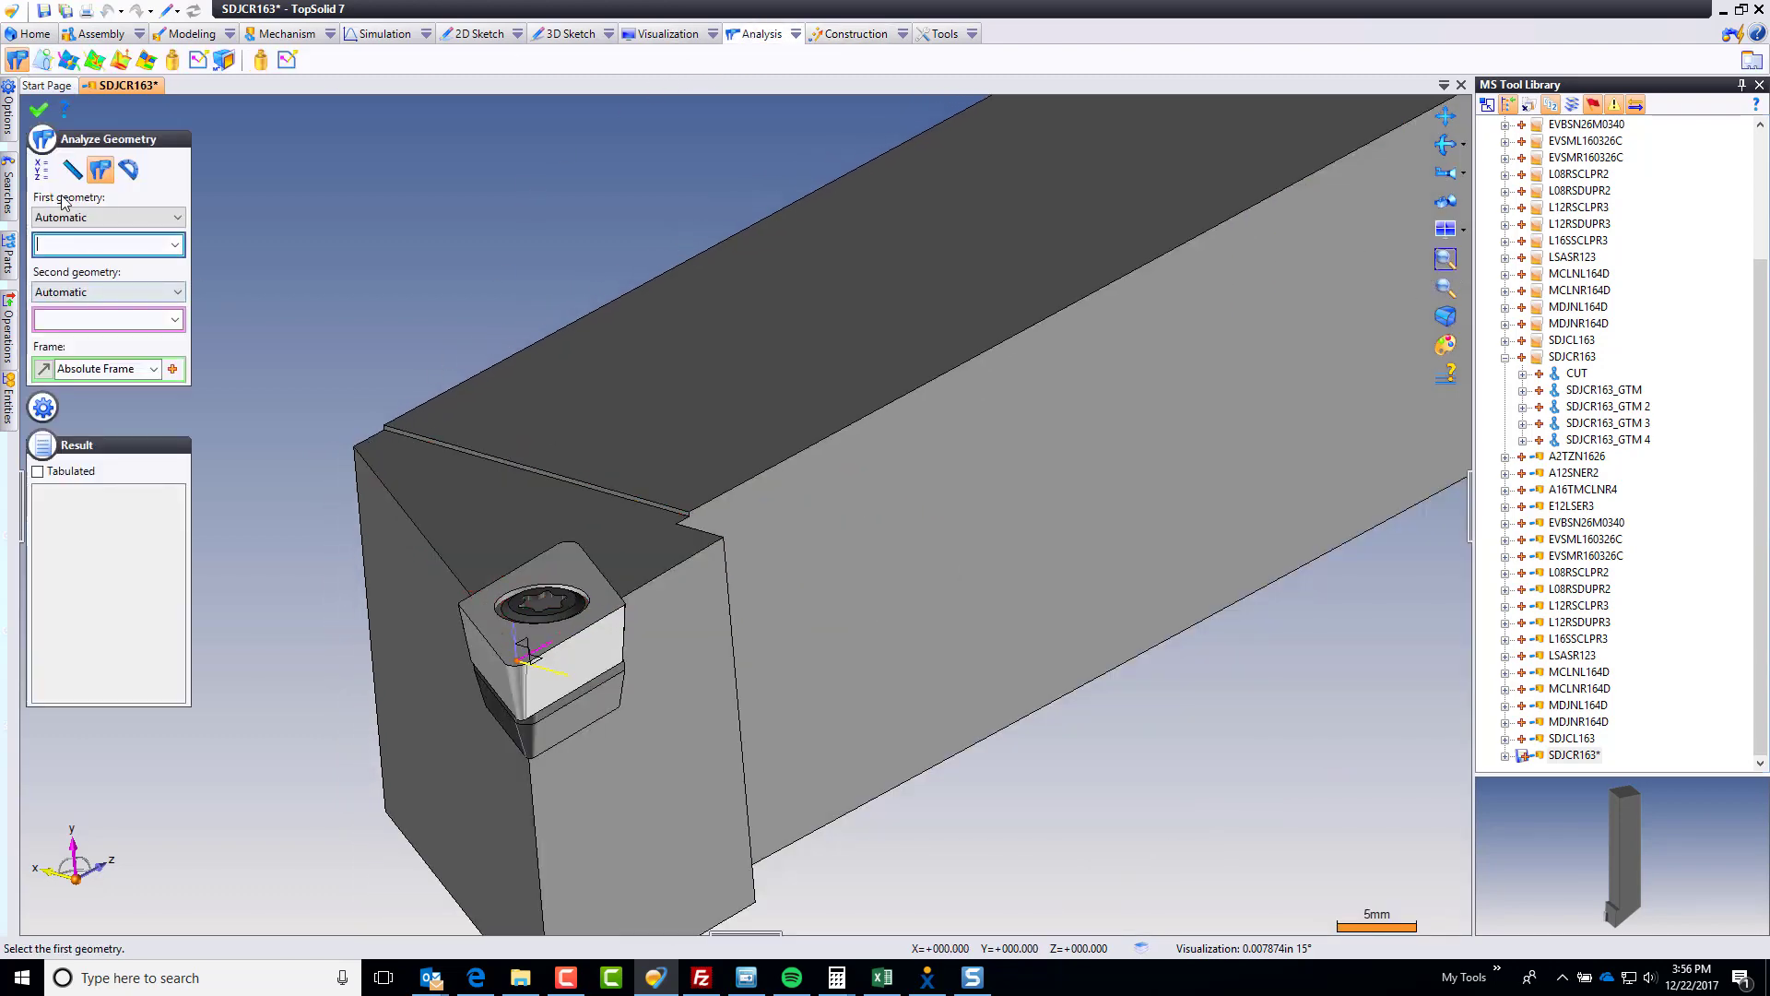
Step: Measure the holder's corner vertex coordinates in Frame 1, reading X -30.95625, Y 22.82825
click(41, 170)
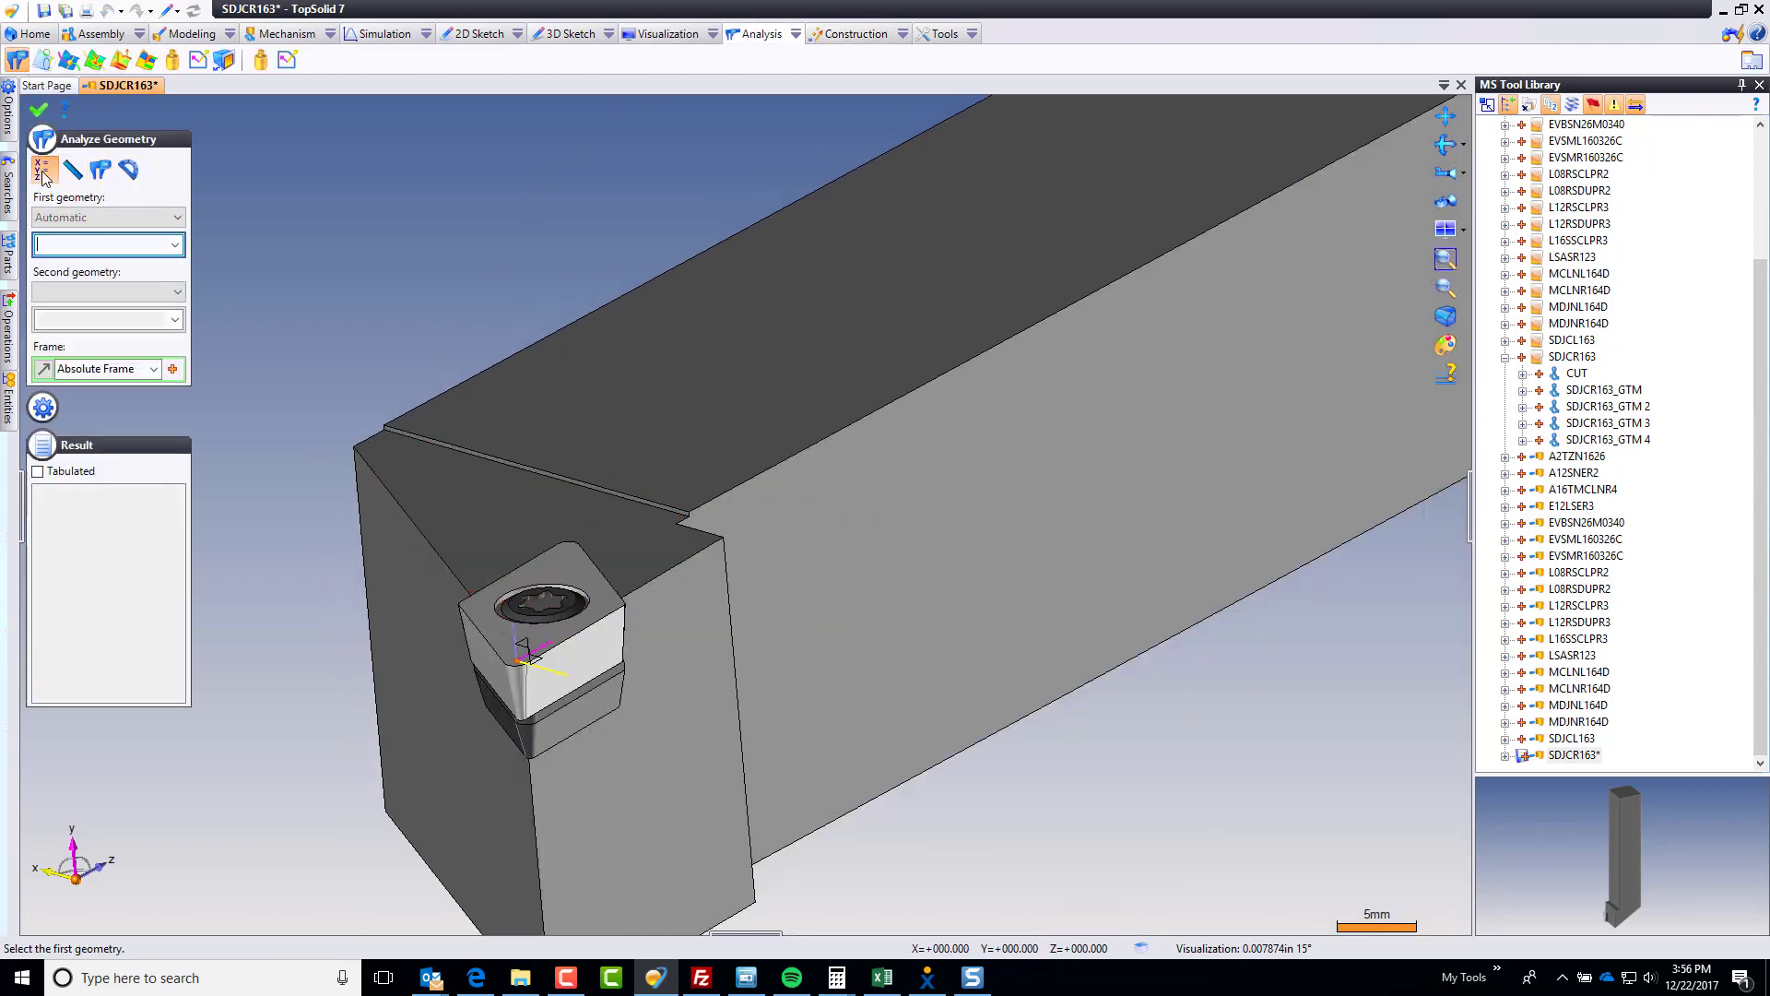
click(92, 368)
click(548, 676)
scroll(364, 424, up, 5)
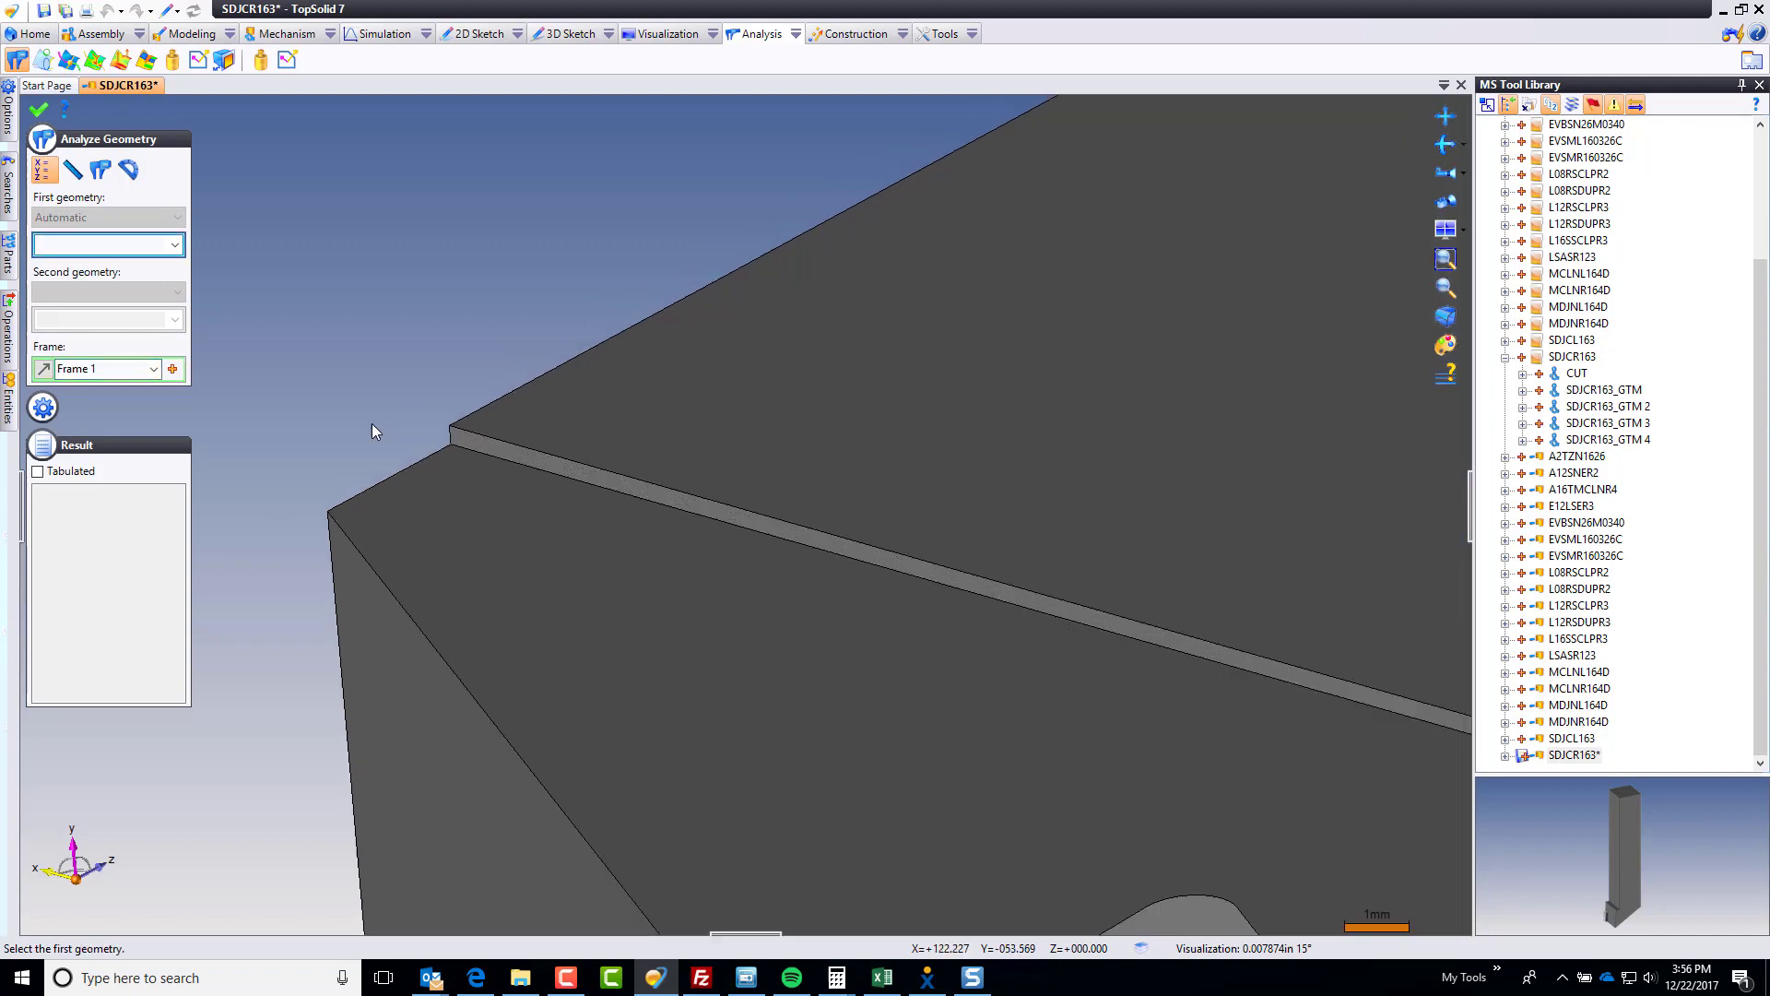
click(517, 462)
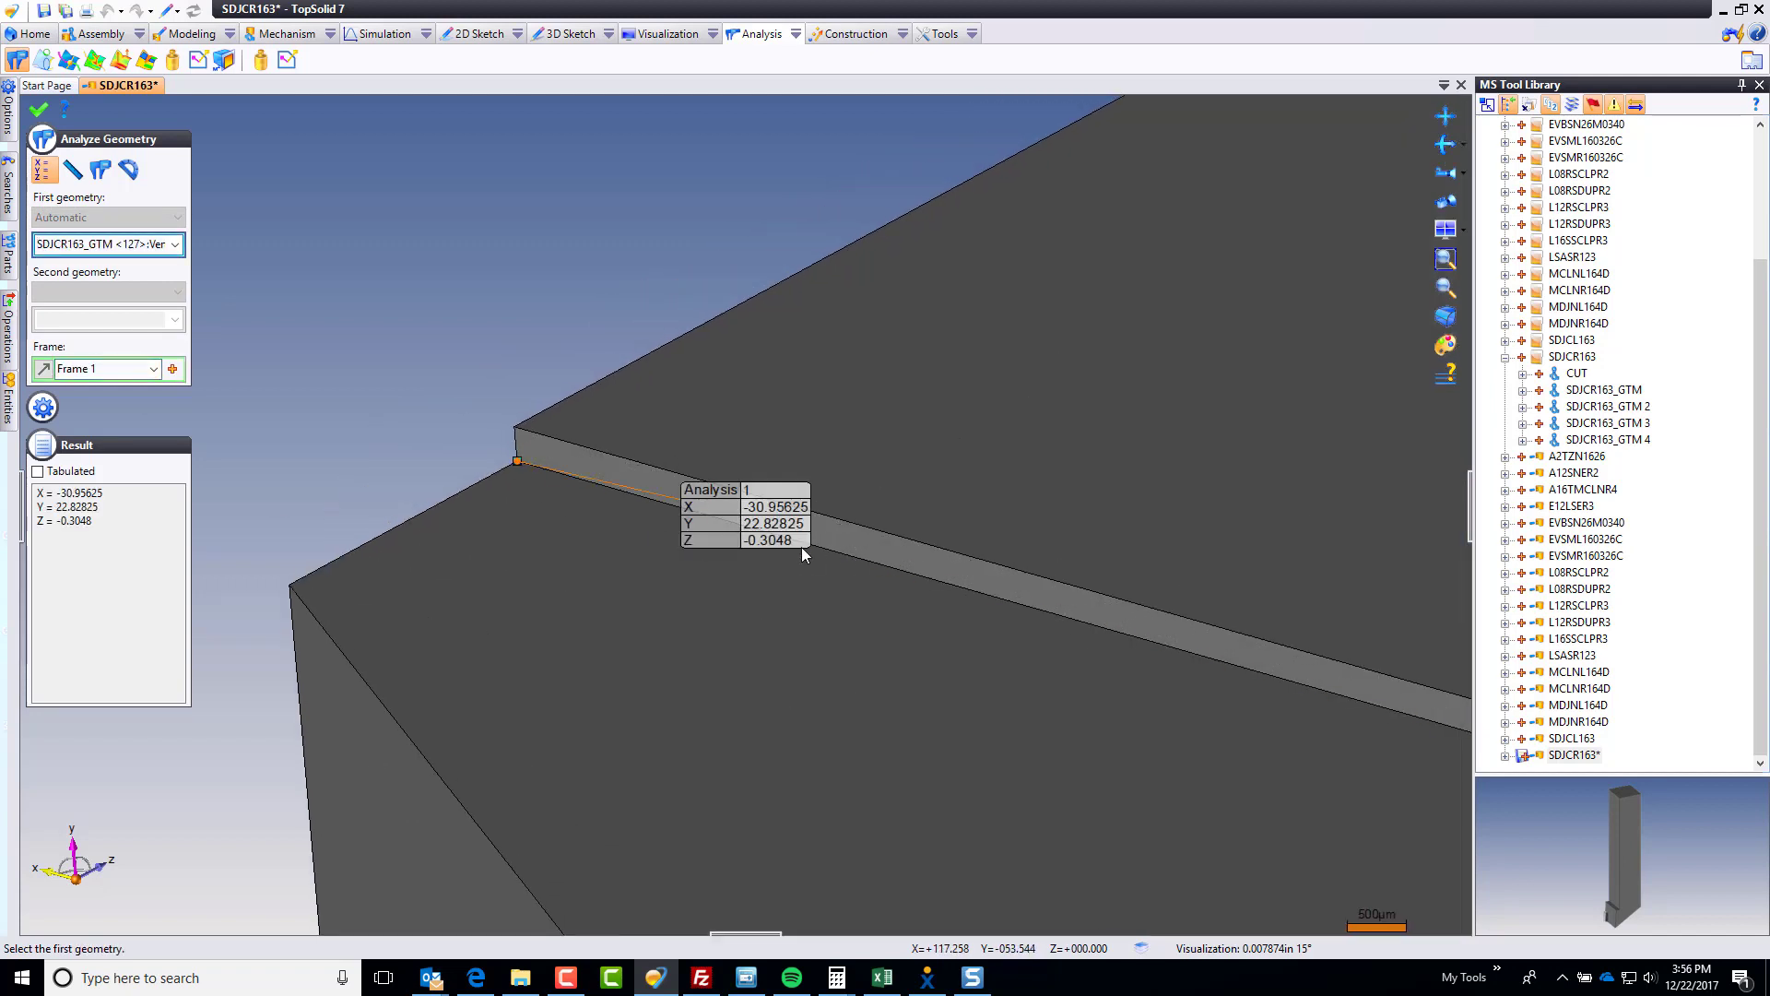
scroll(542, 494, down, 3)
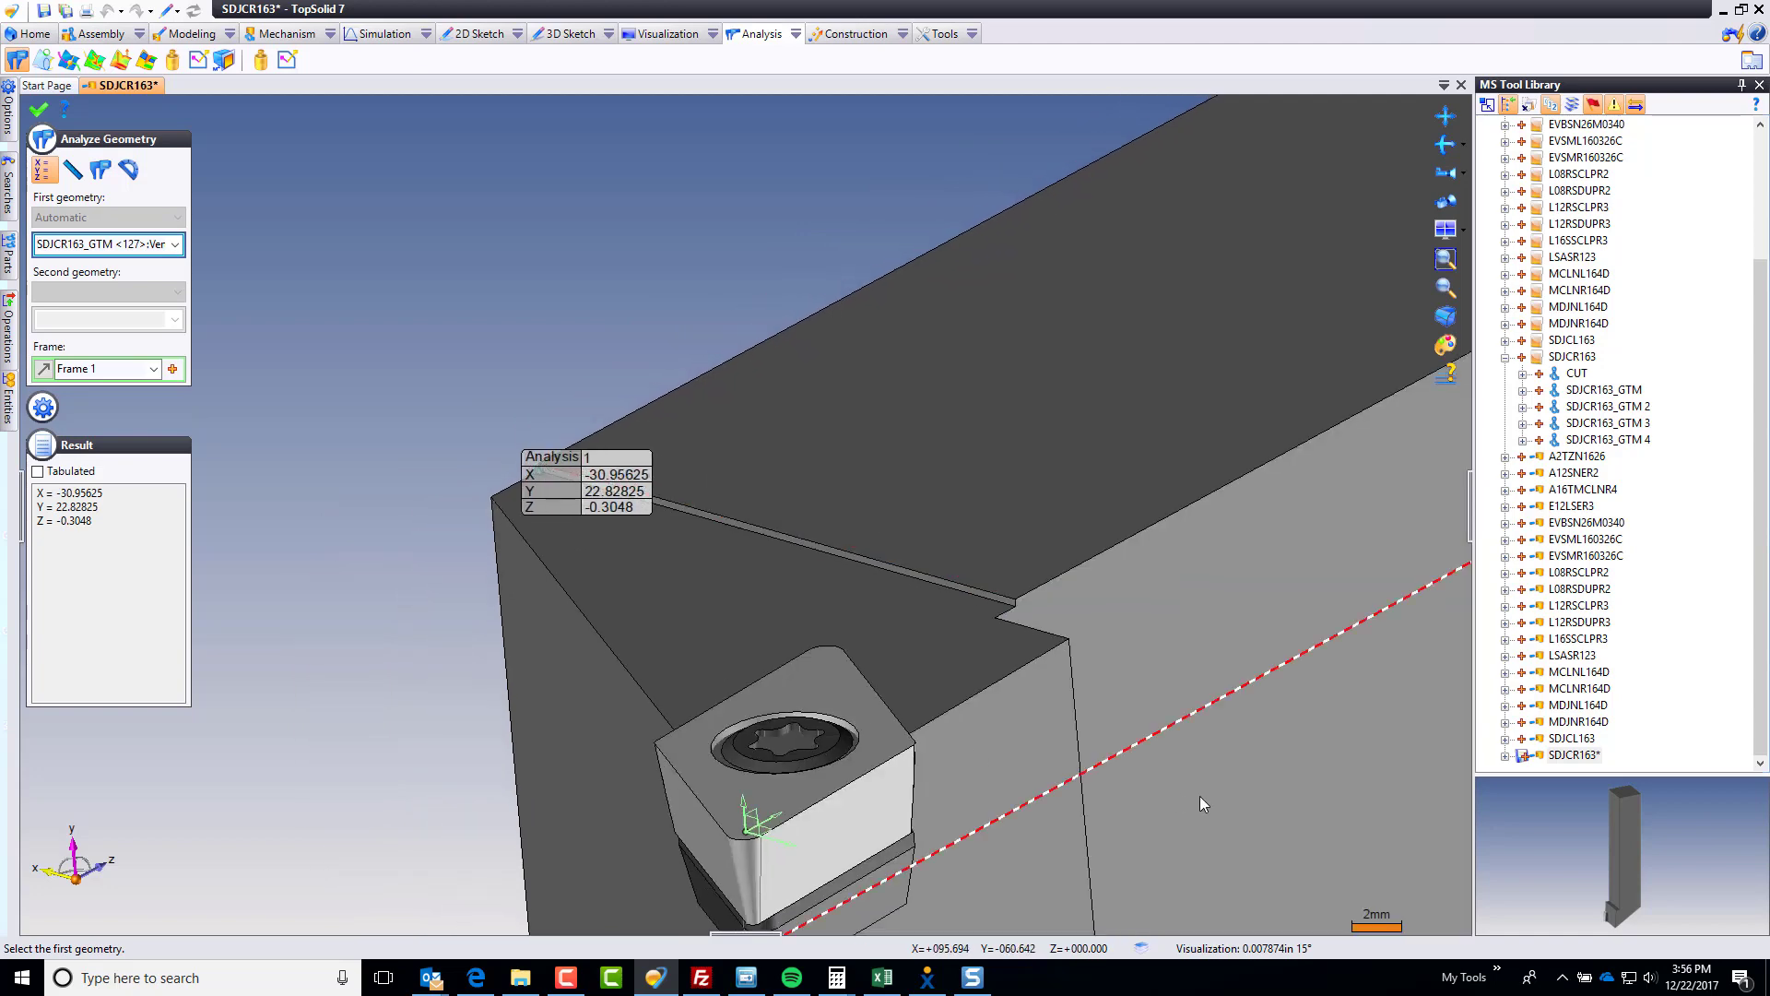
middle_drag(811, 857, 940, 794)
scroll(412, 676, up, 5)
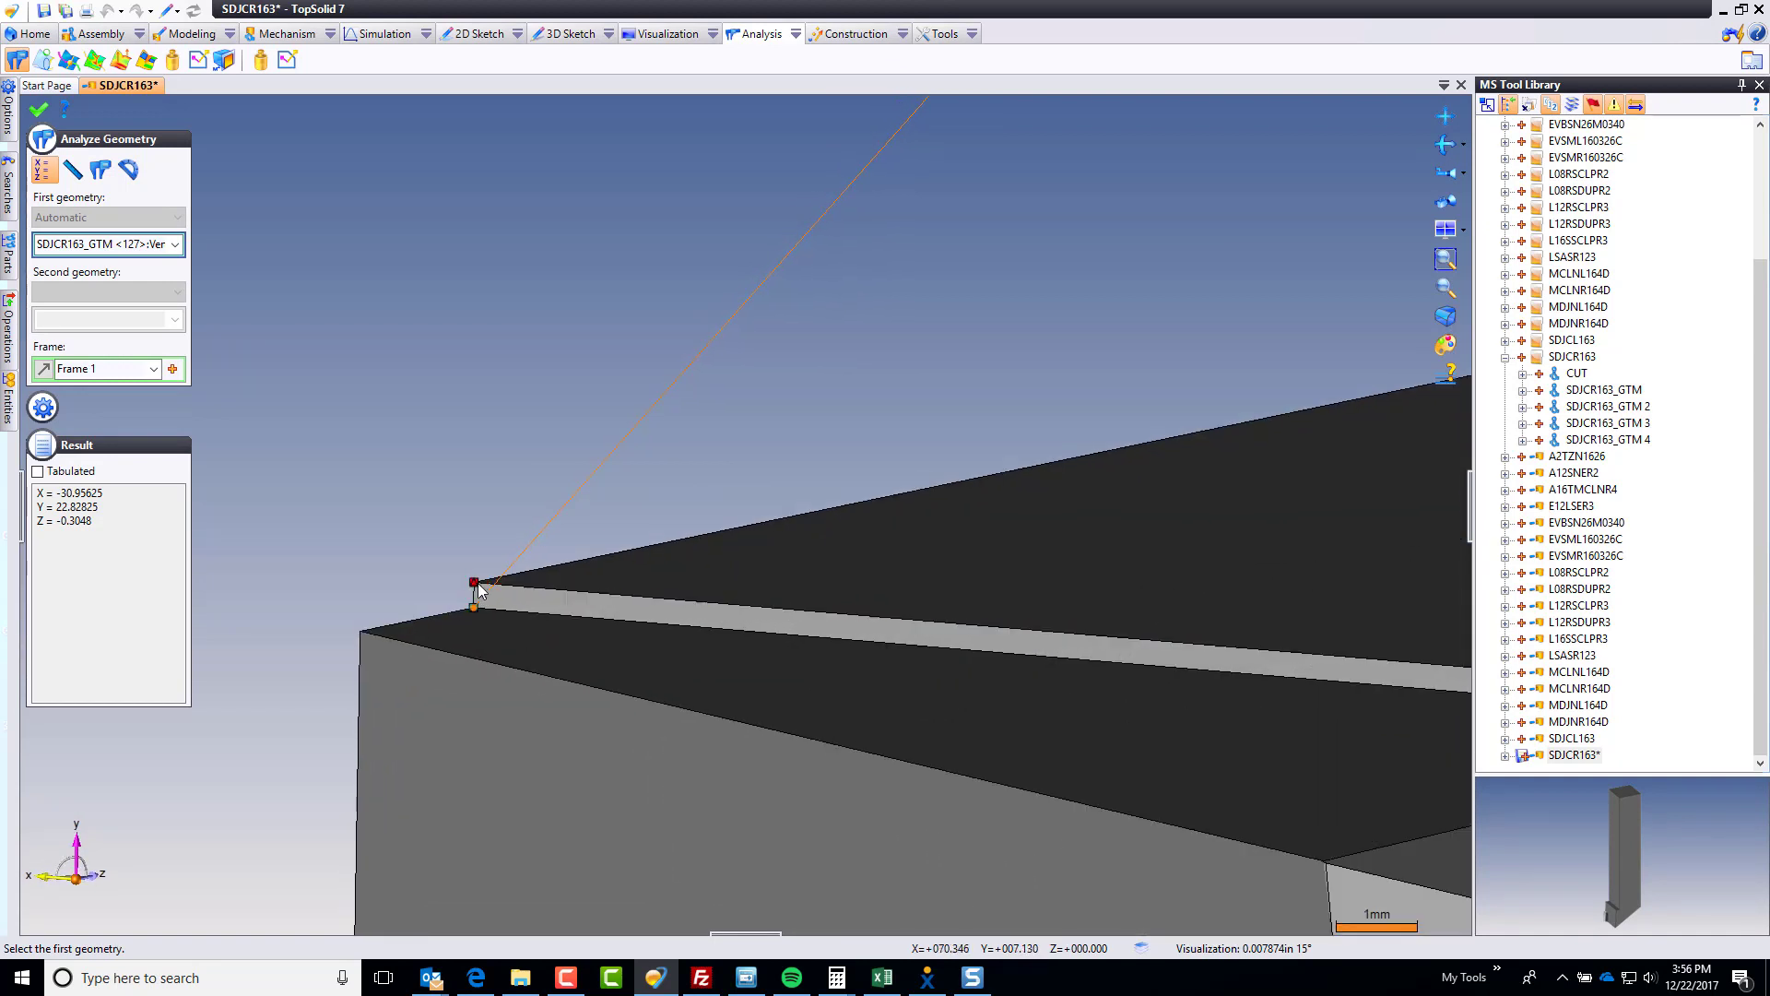
click(471, 590)
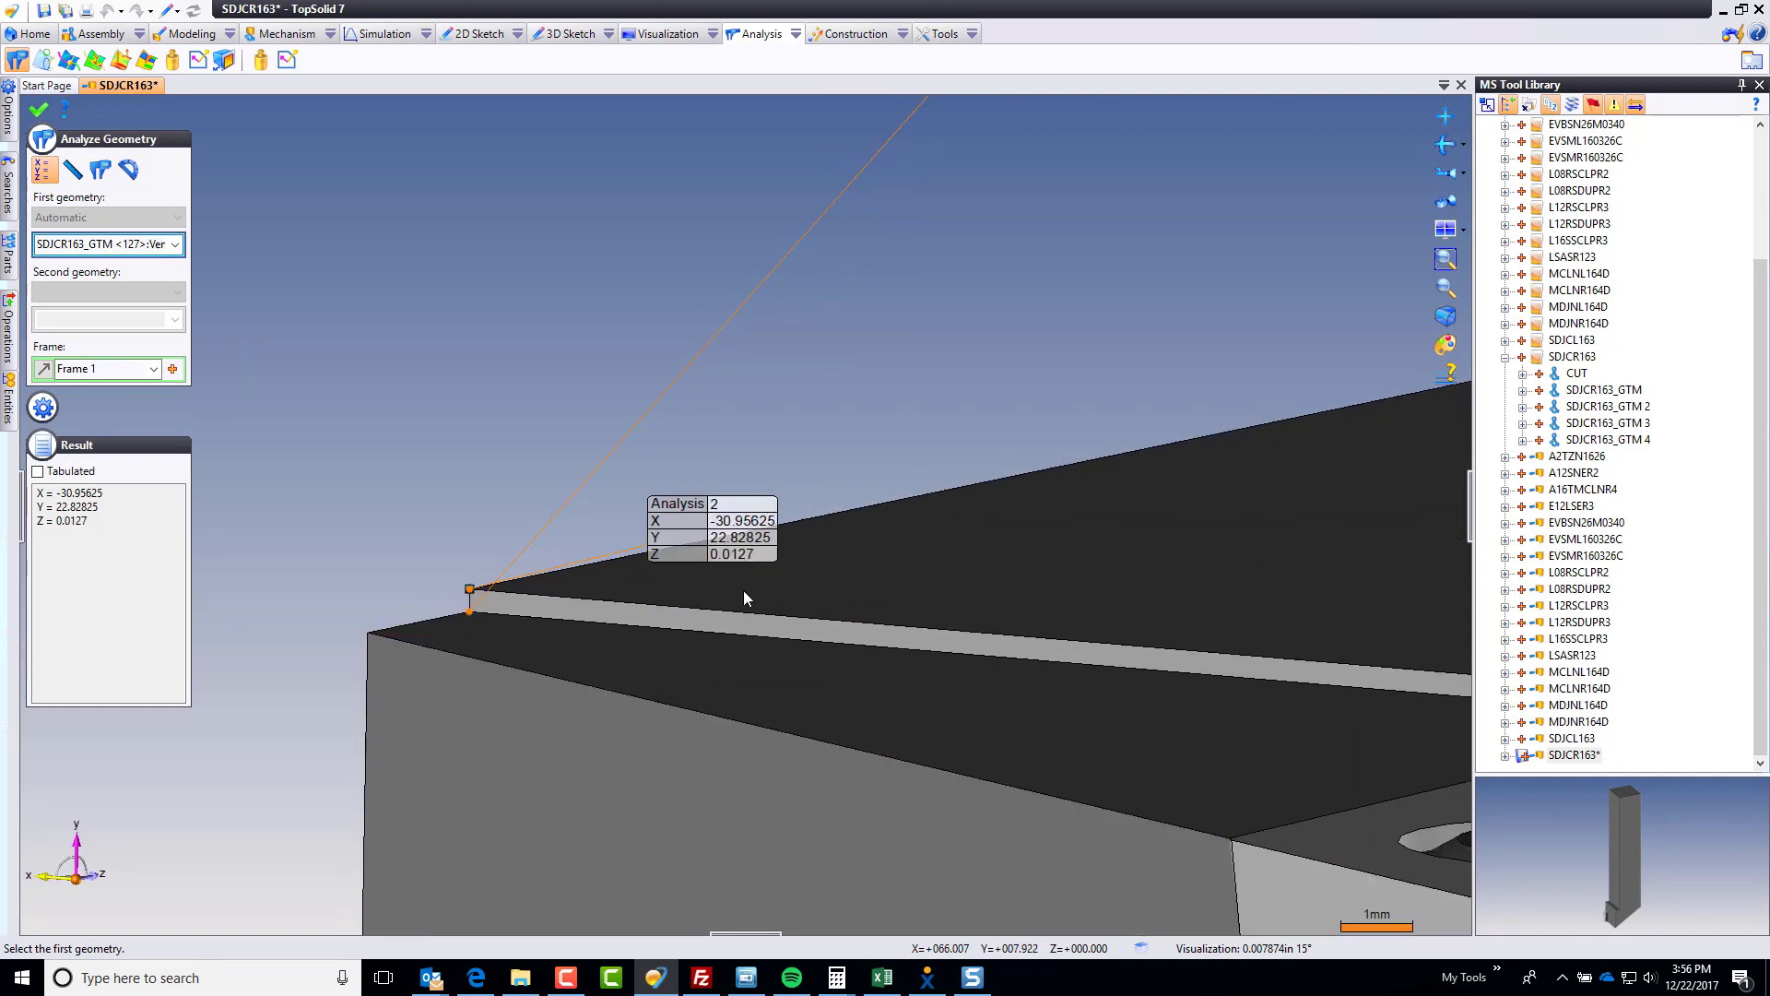
scroll(516, 604, down, 5)
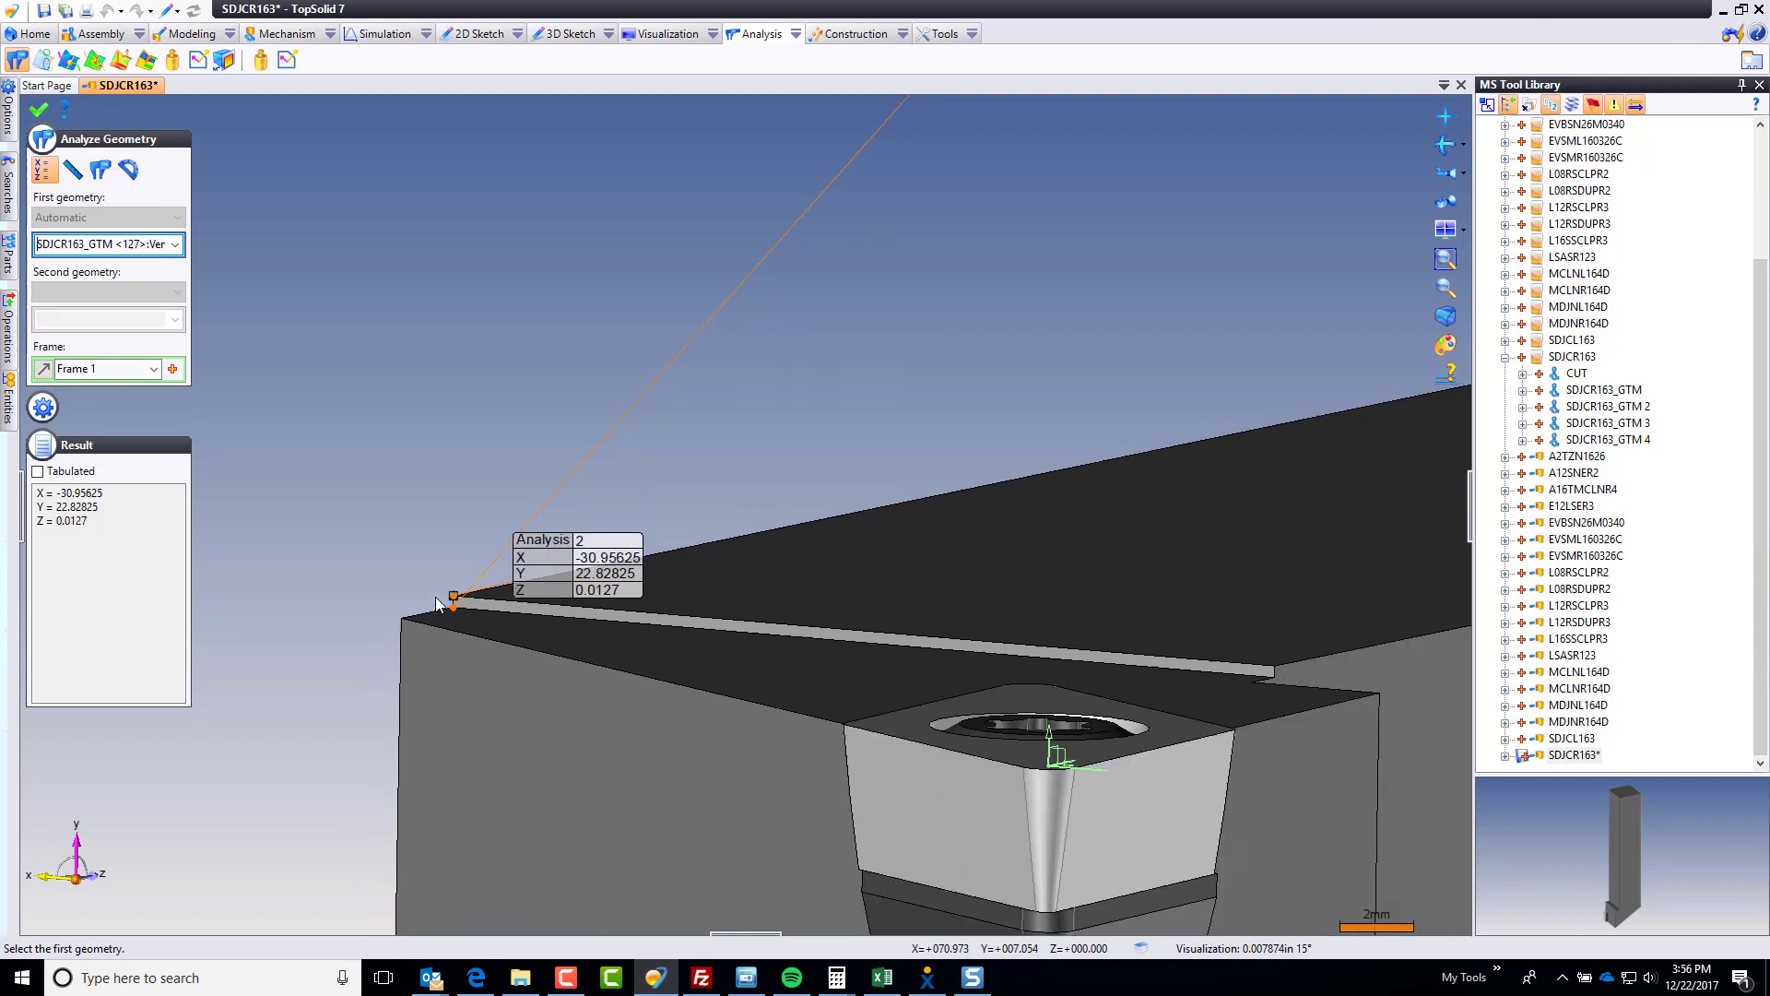
click(37, 110)
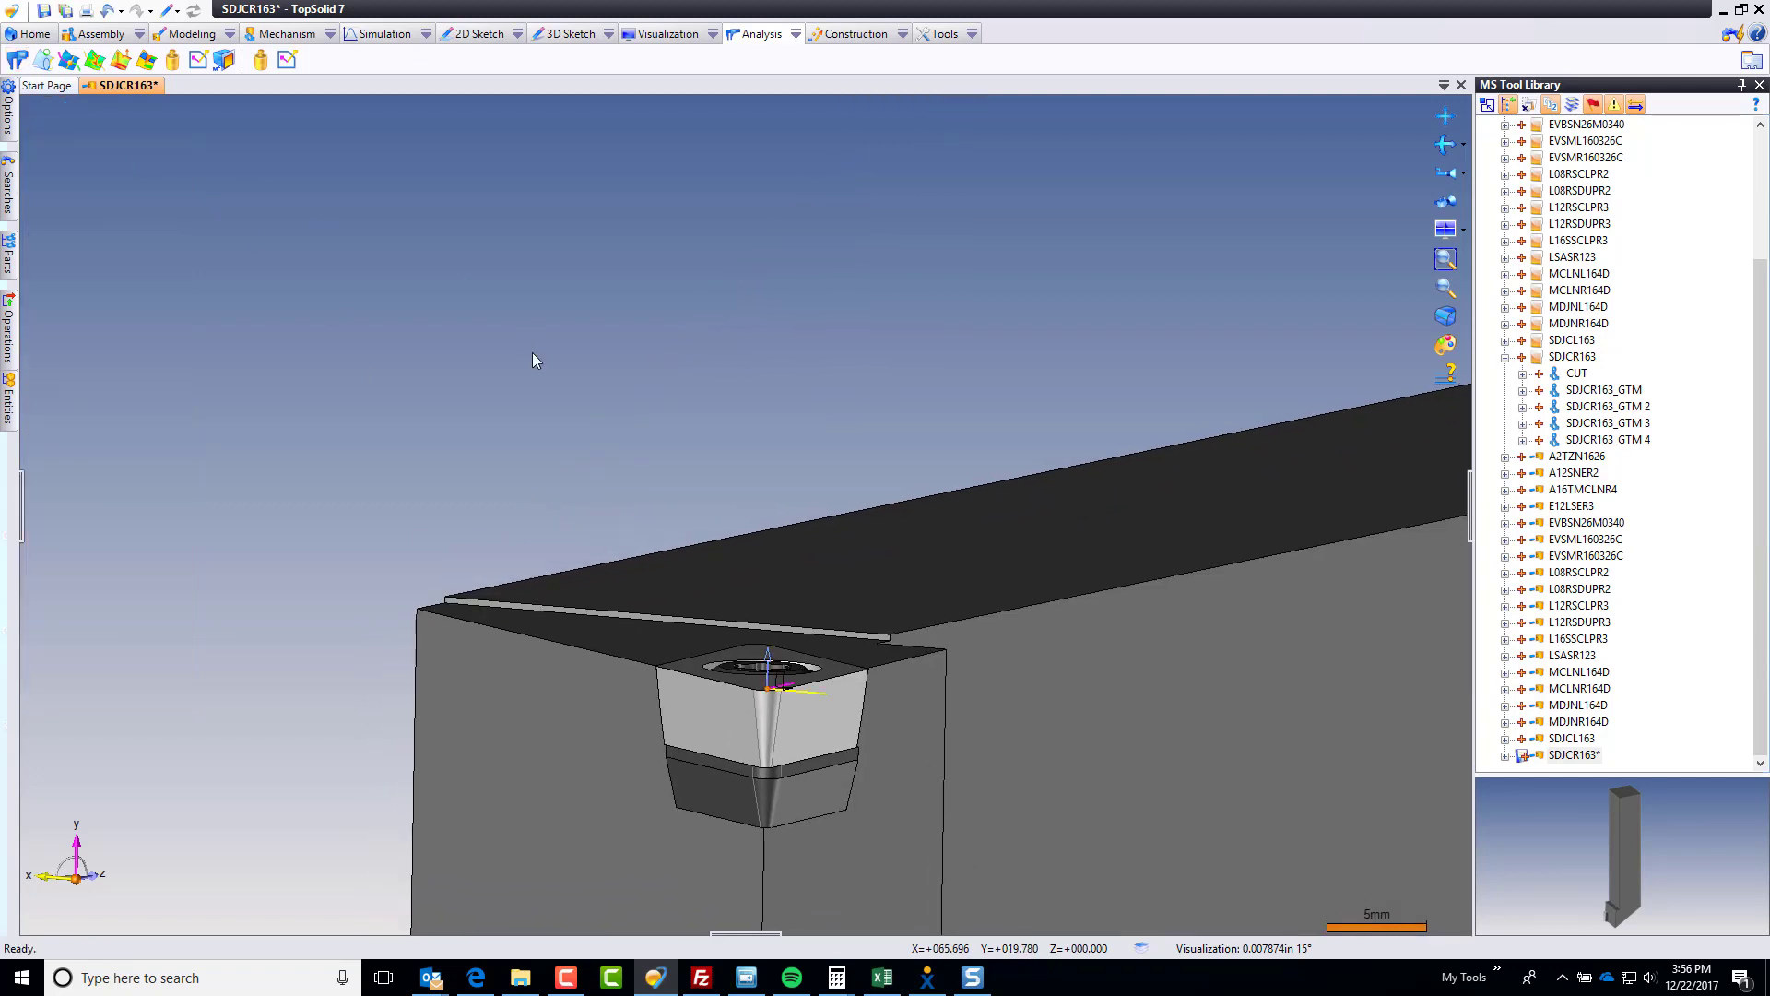
Step: Start a Frame by Point and 2 Directions using an Offset Point as its origin
click(853, 34)
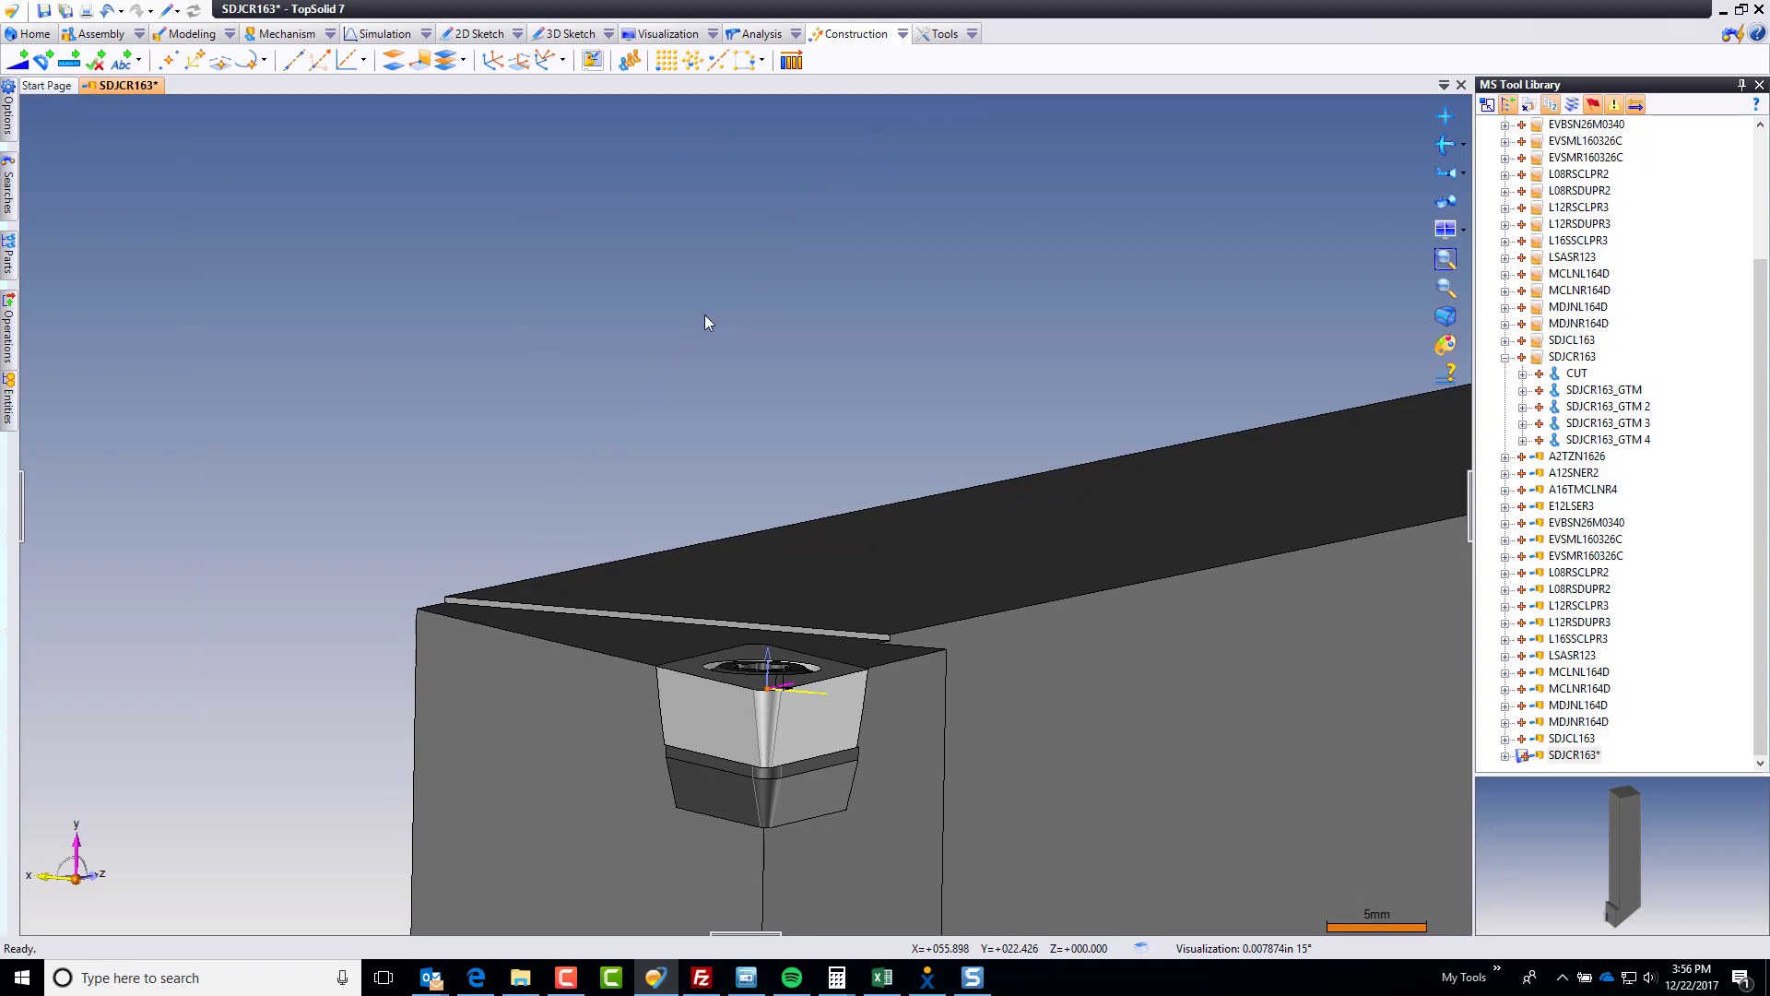
click(561, 61)
click(616, 145)
scroll(498, 332, down, 2)
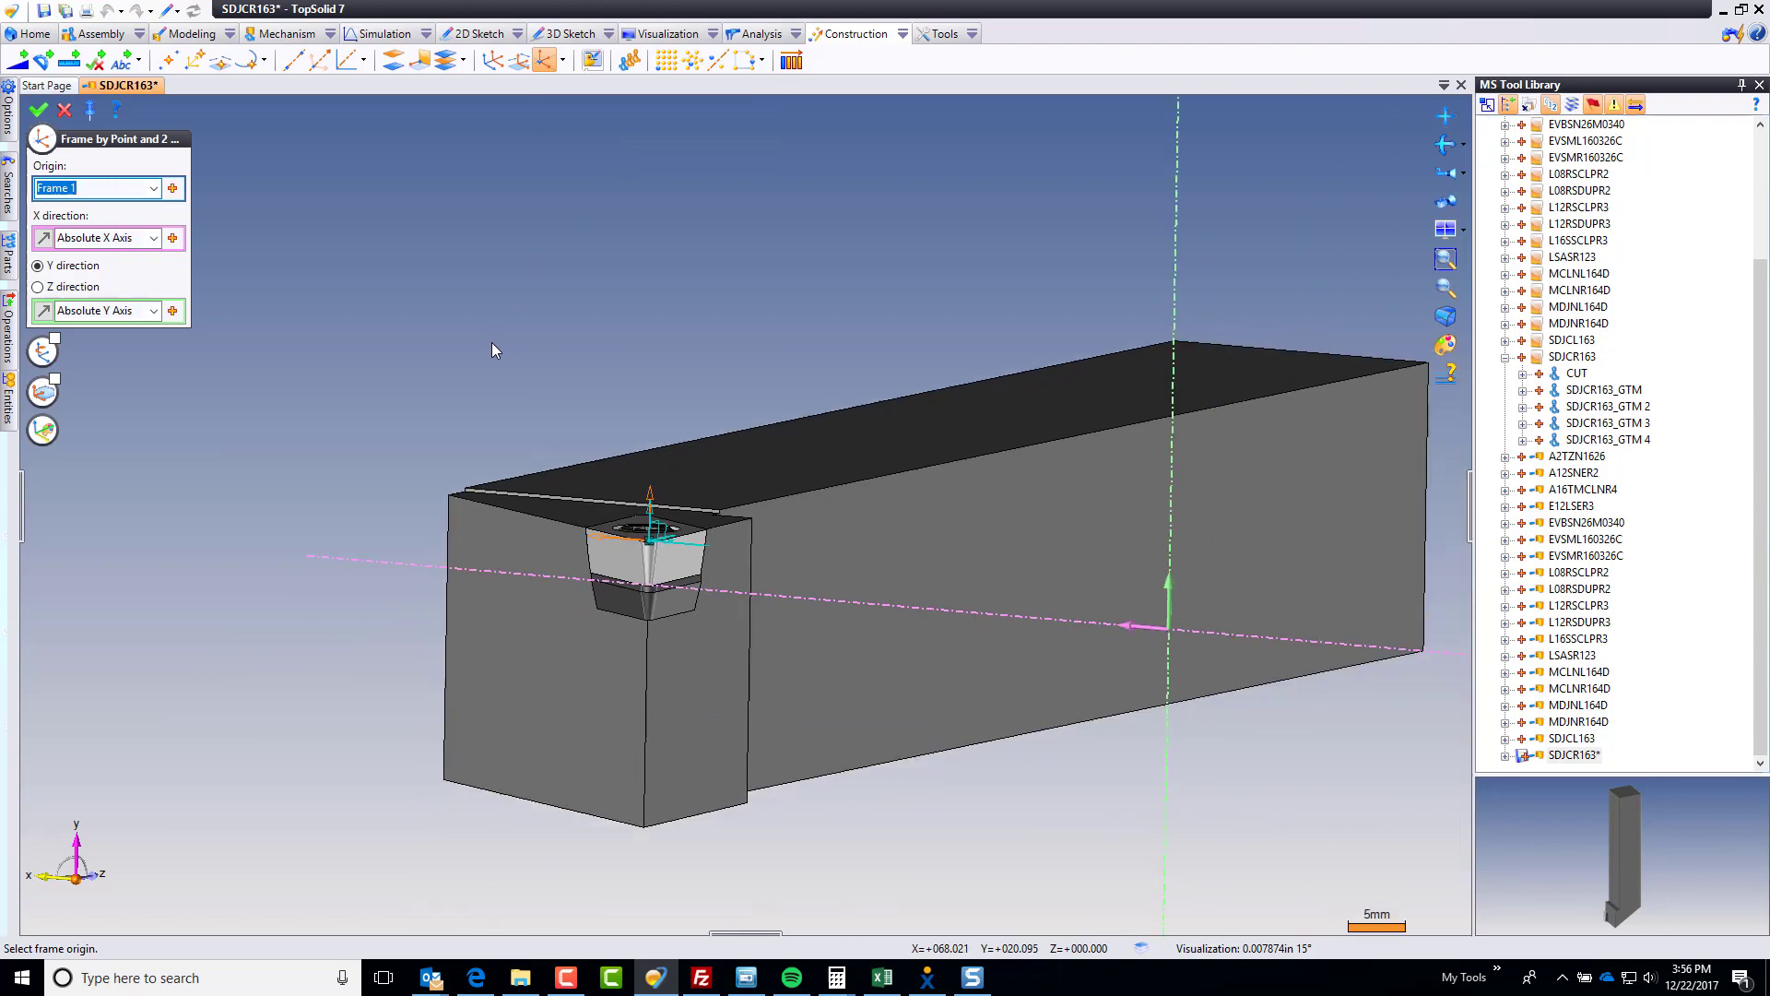
scroll(490, 341, up, 3)
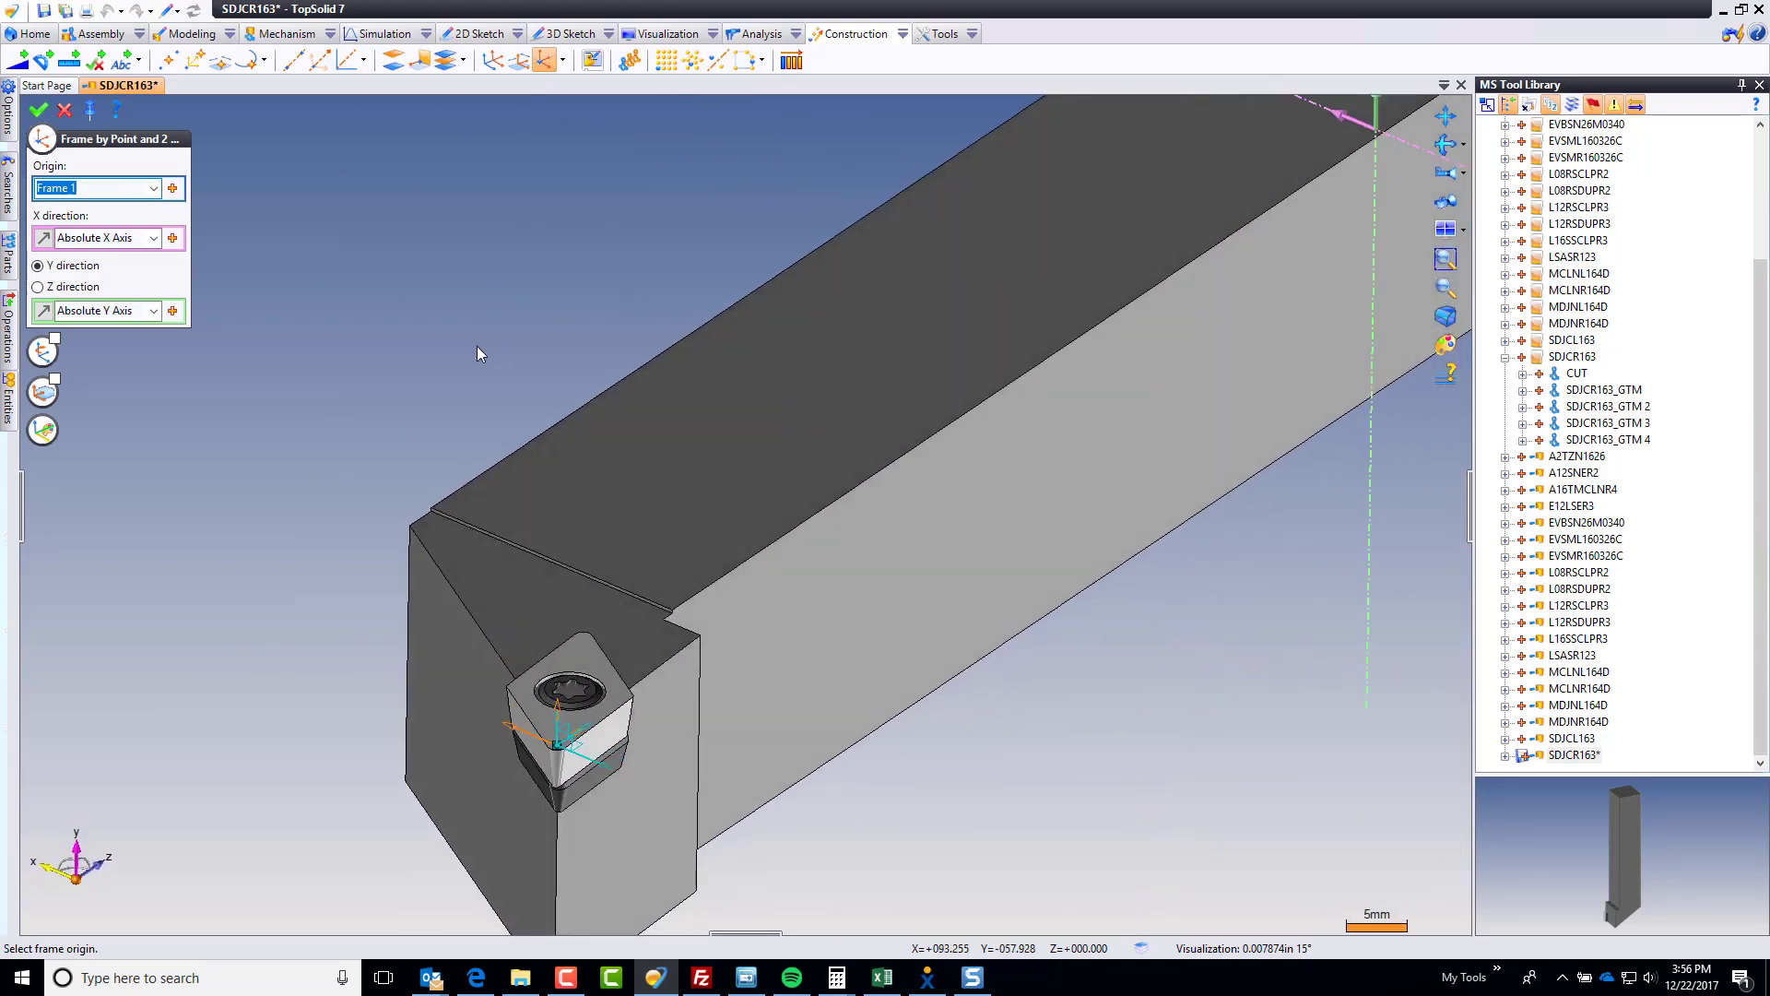
click(173, 189)
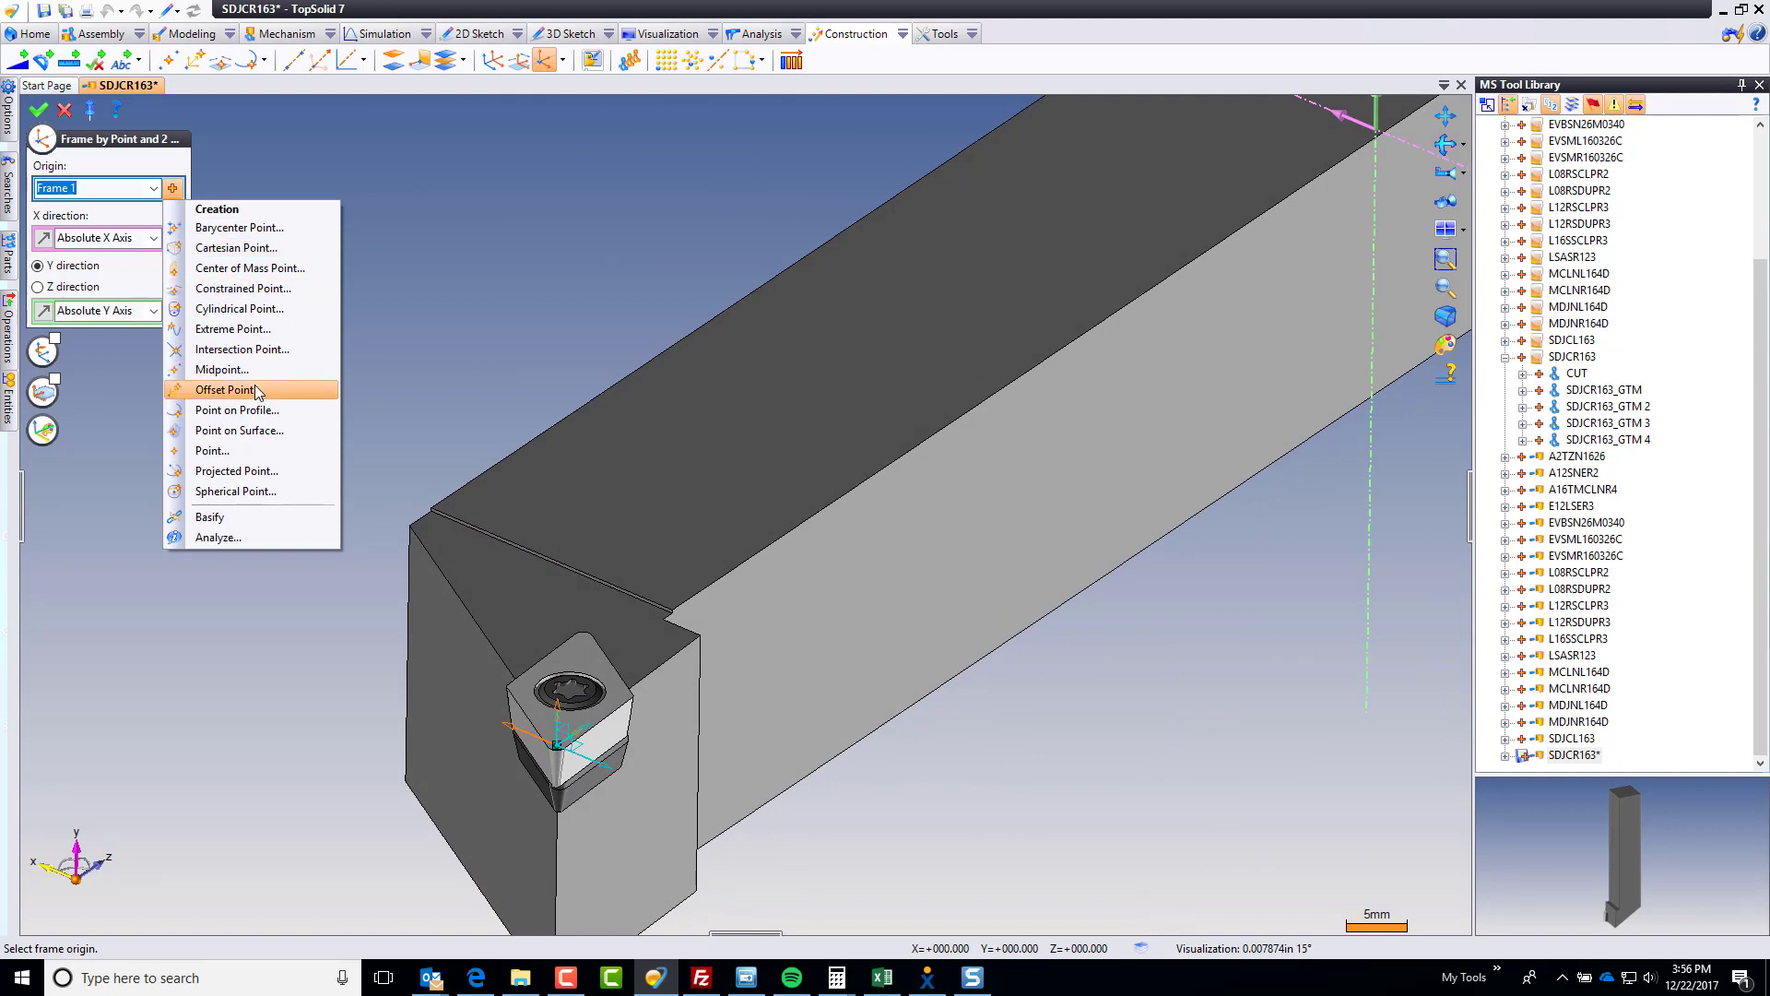
click(225, 389)
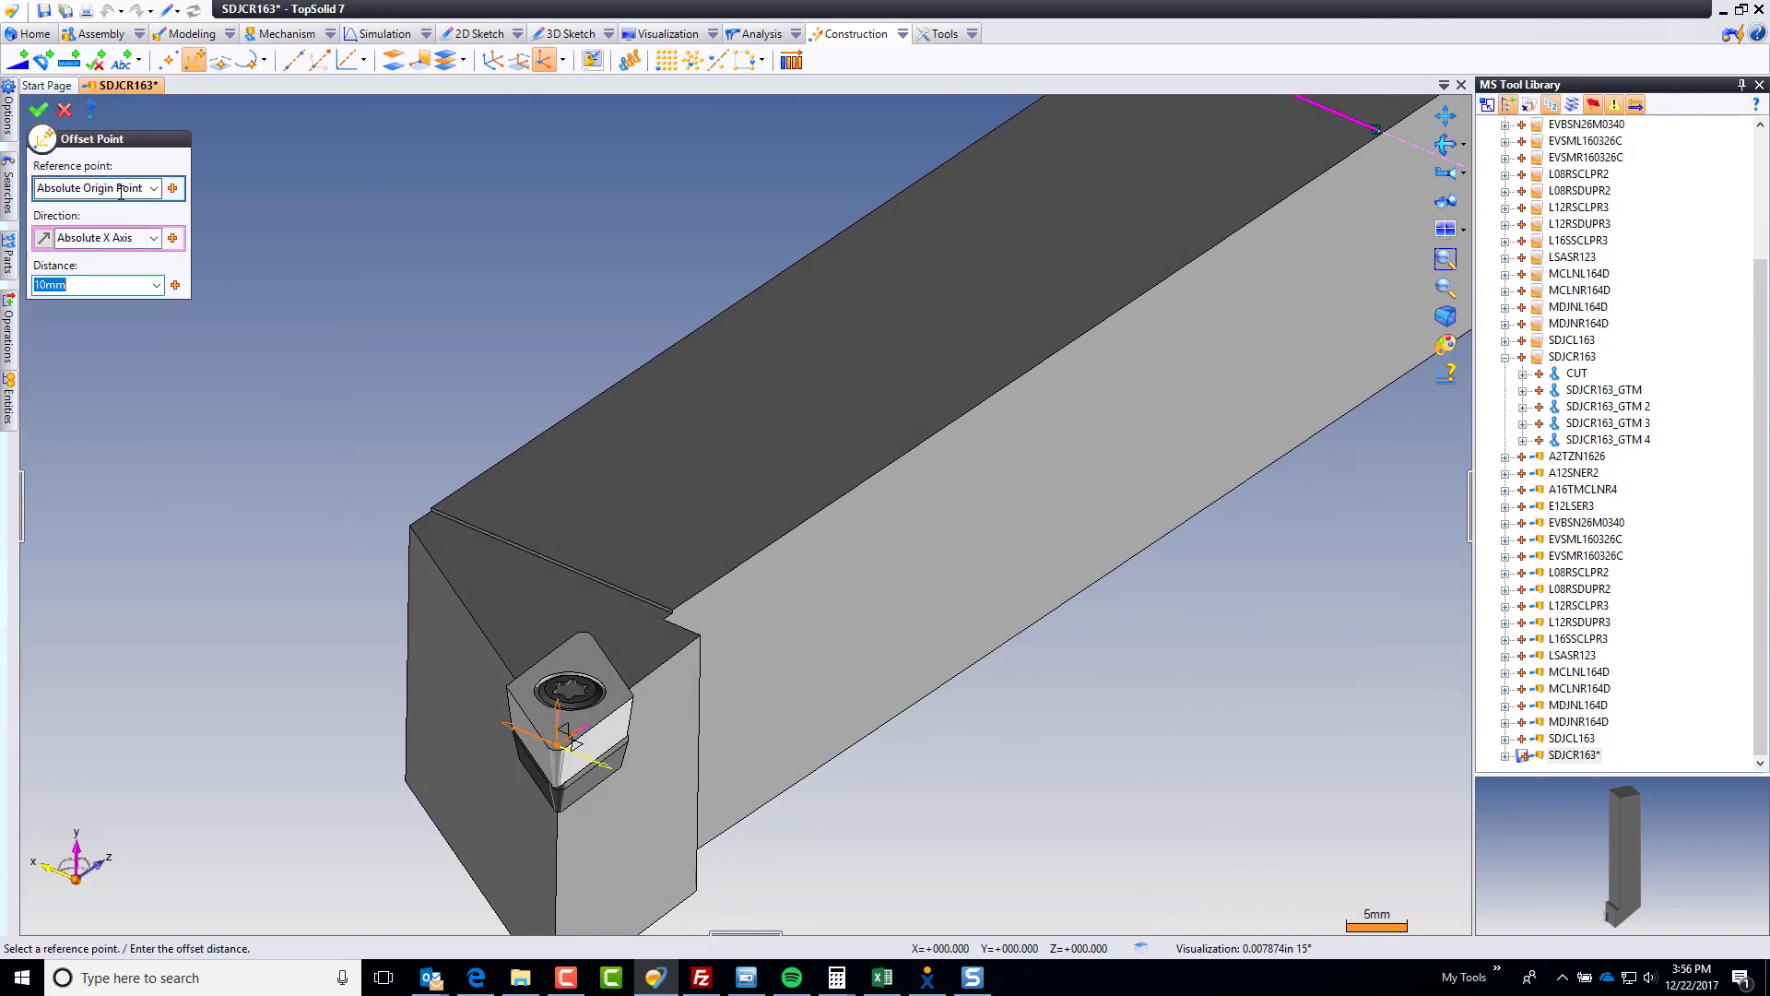
Step: Make the offset reference Point 3, intersecting the holder's vertical corner edge with Frame 1's XY plane
click(173, 189)
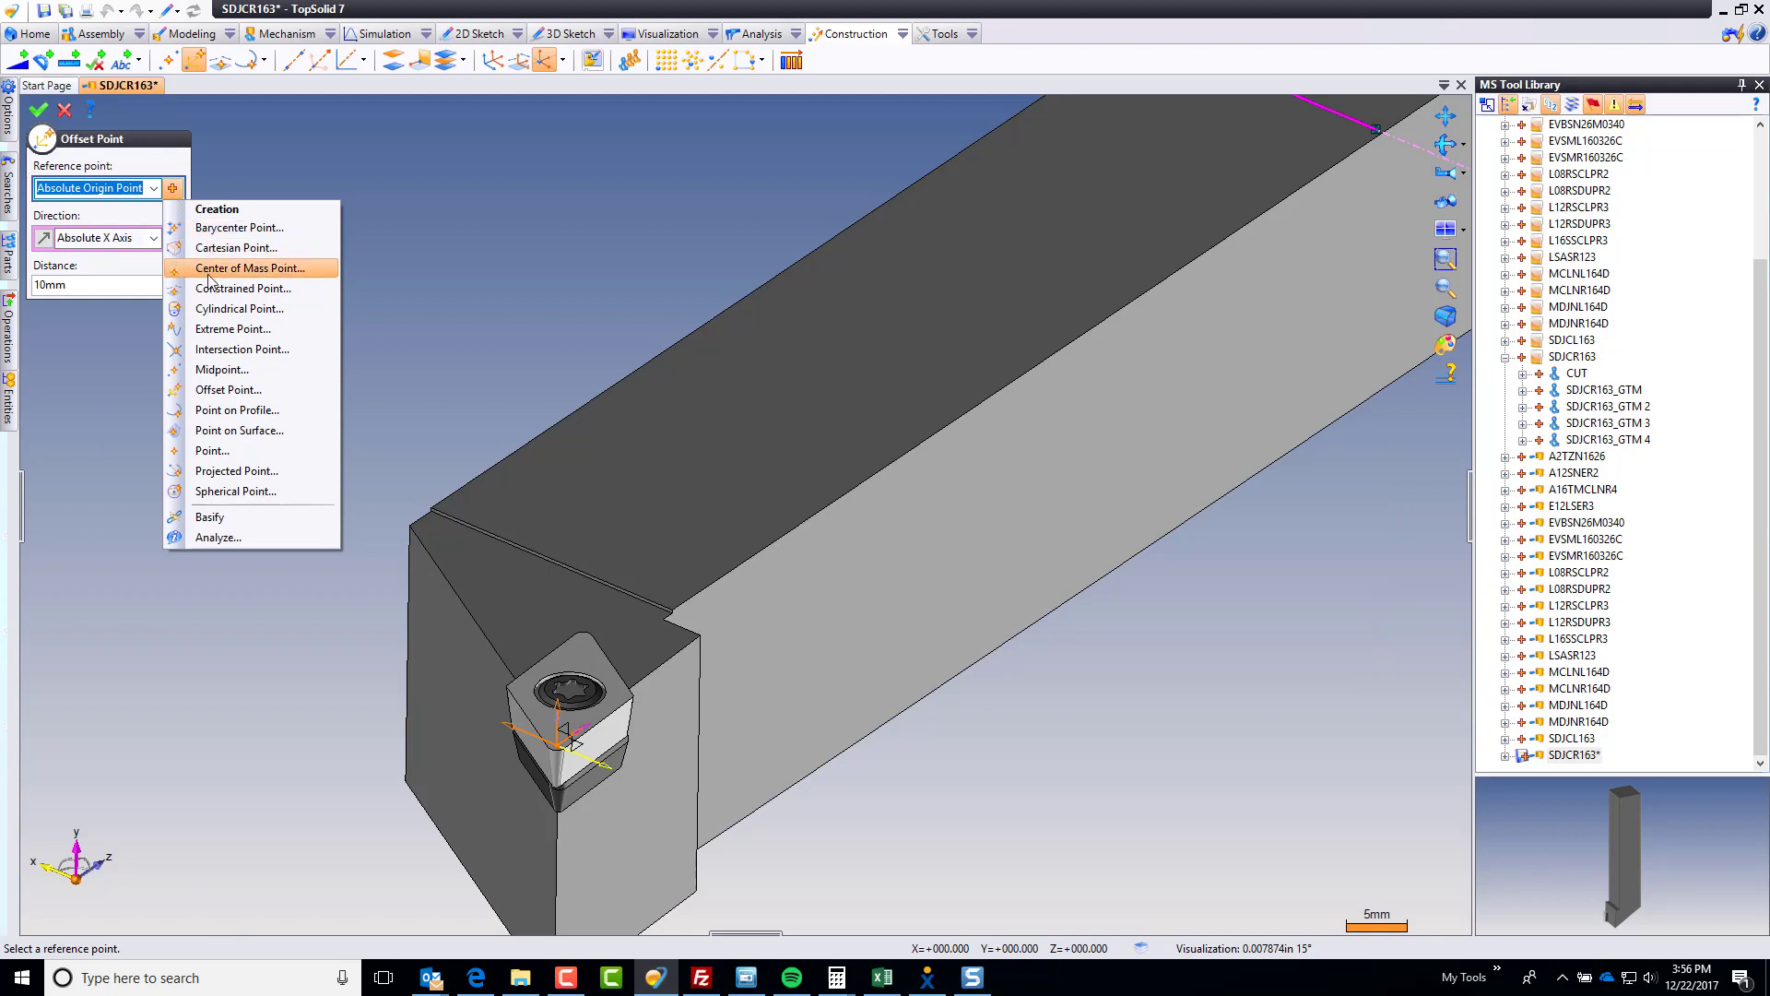
click(262, 350)
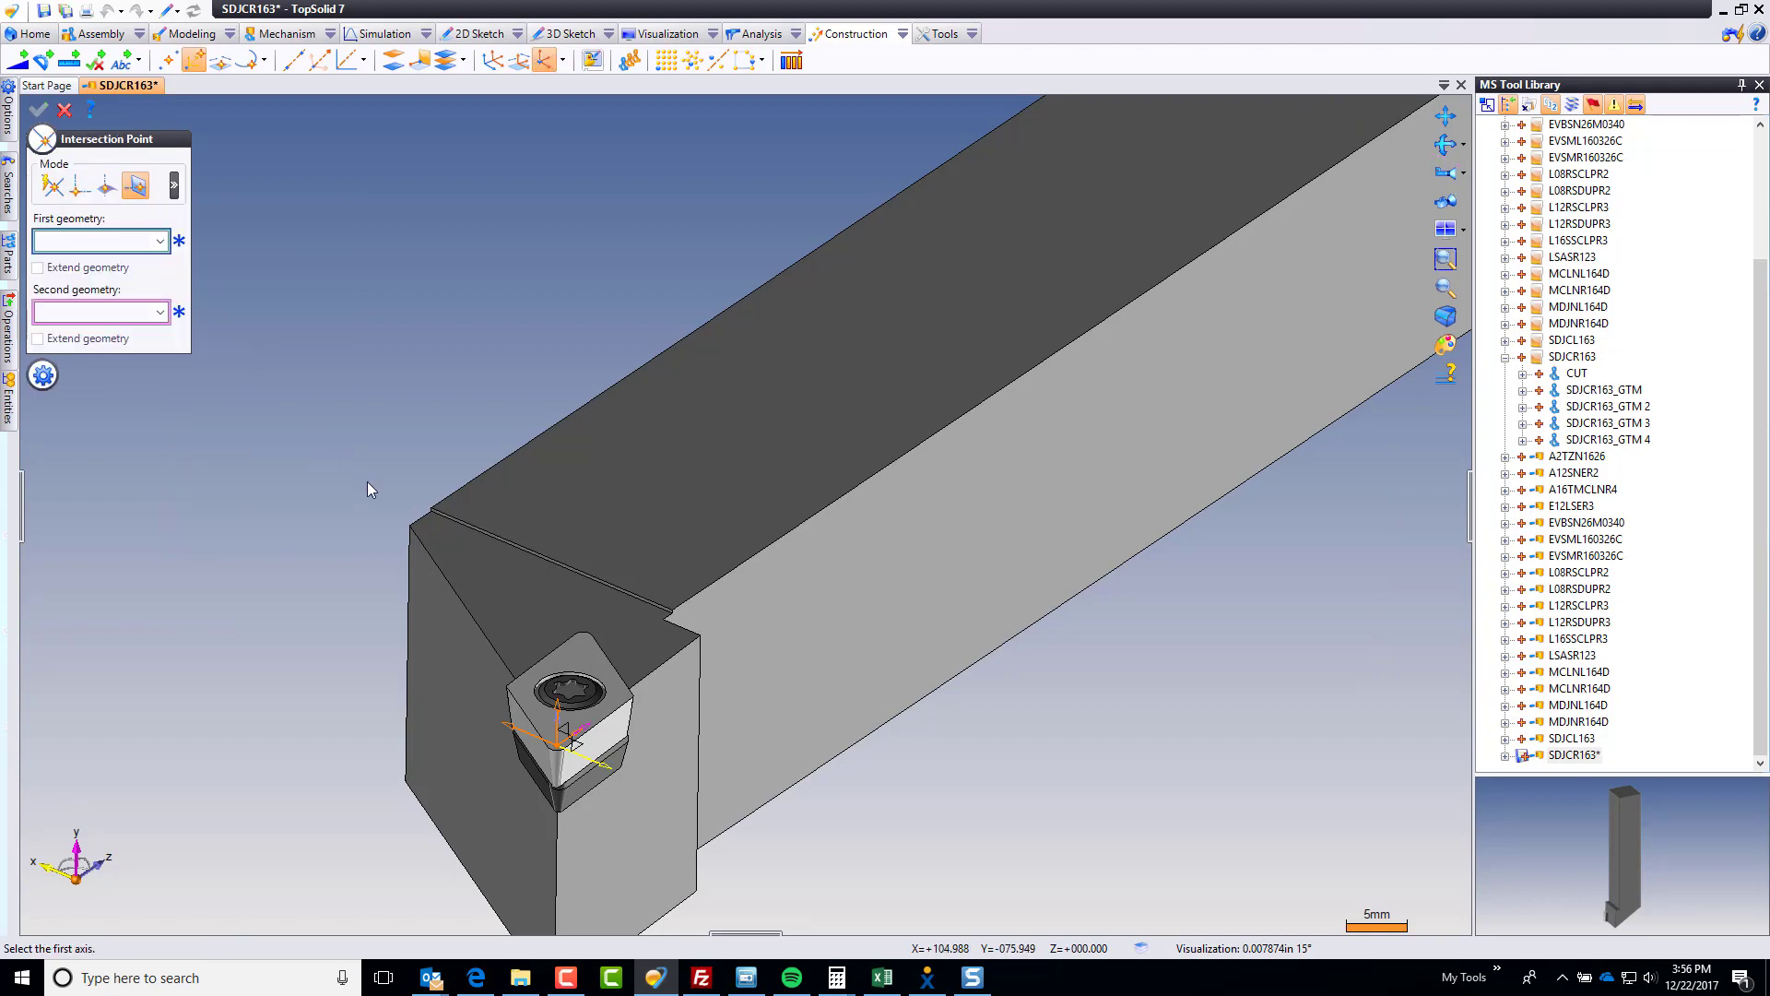
scroll(423, 476, up, 10)
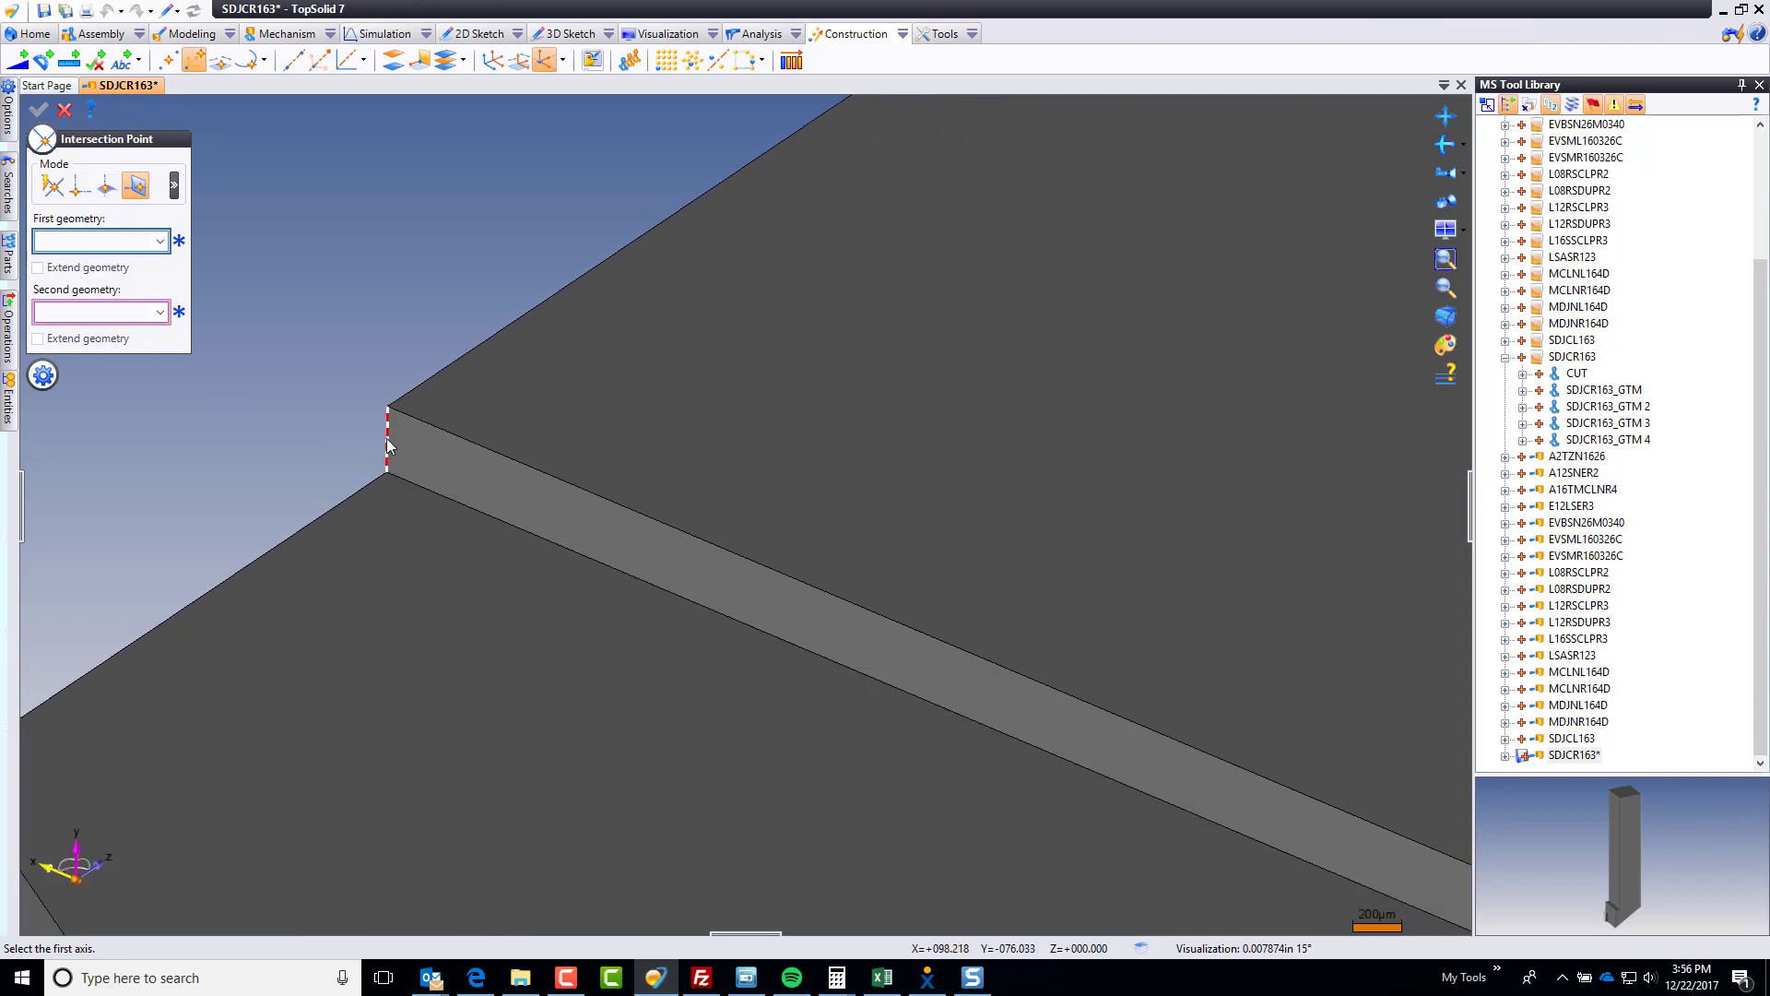
click(385, 422)
scroll(334, 354, down, 10)
scroll(662, 860, up, 1)
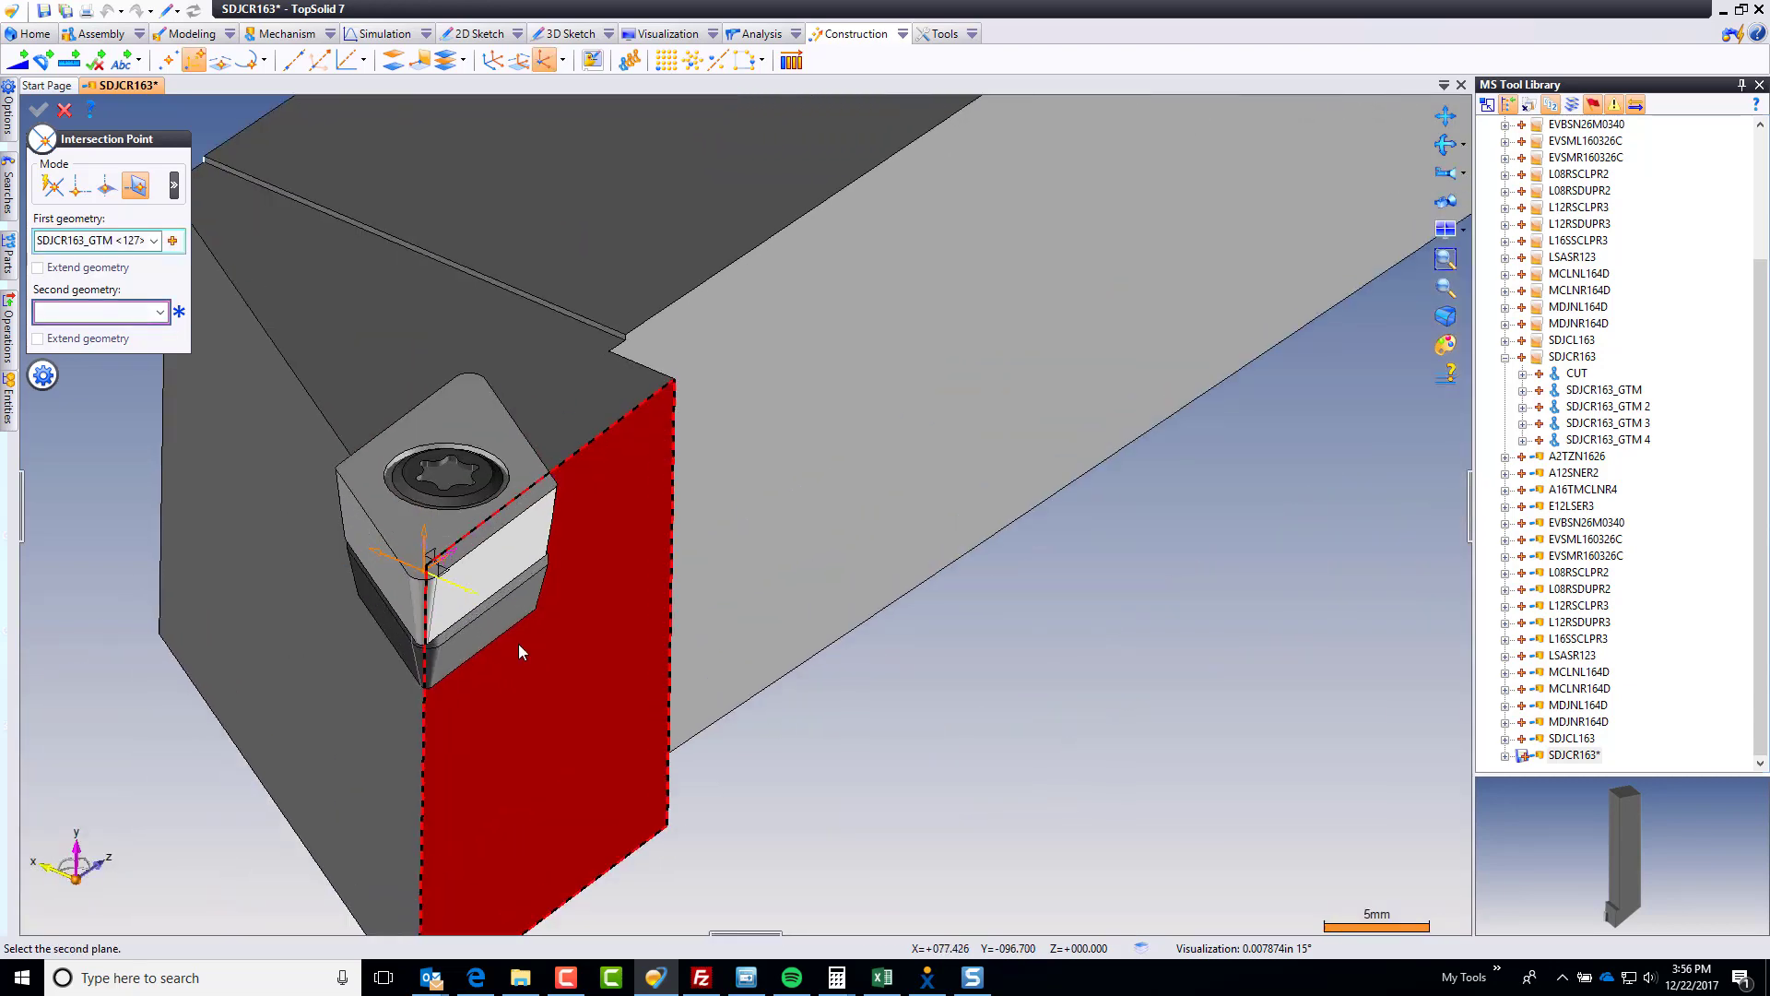
click(450, 575)
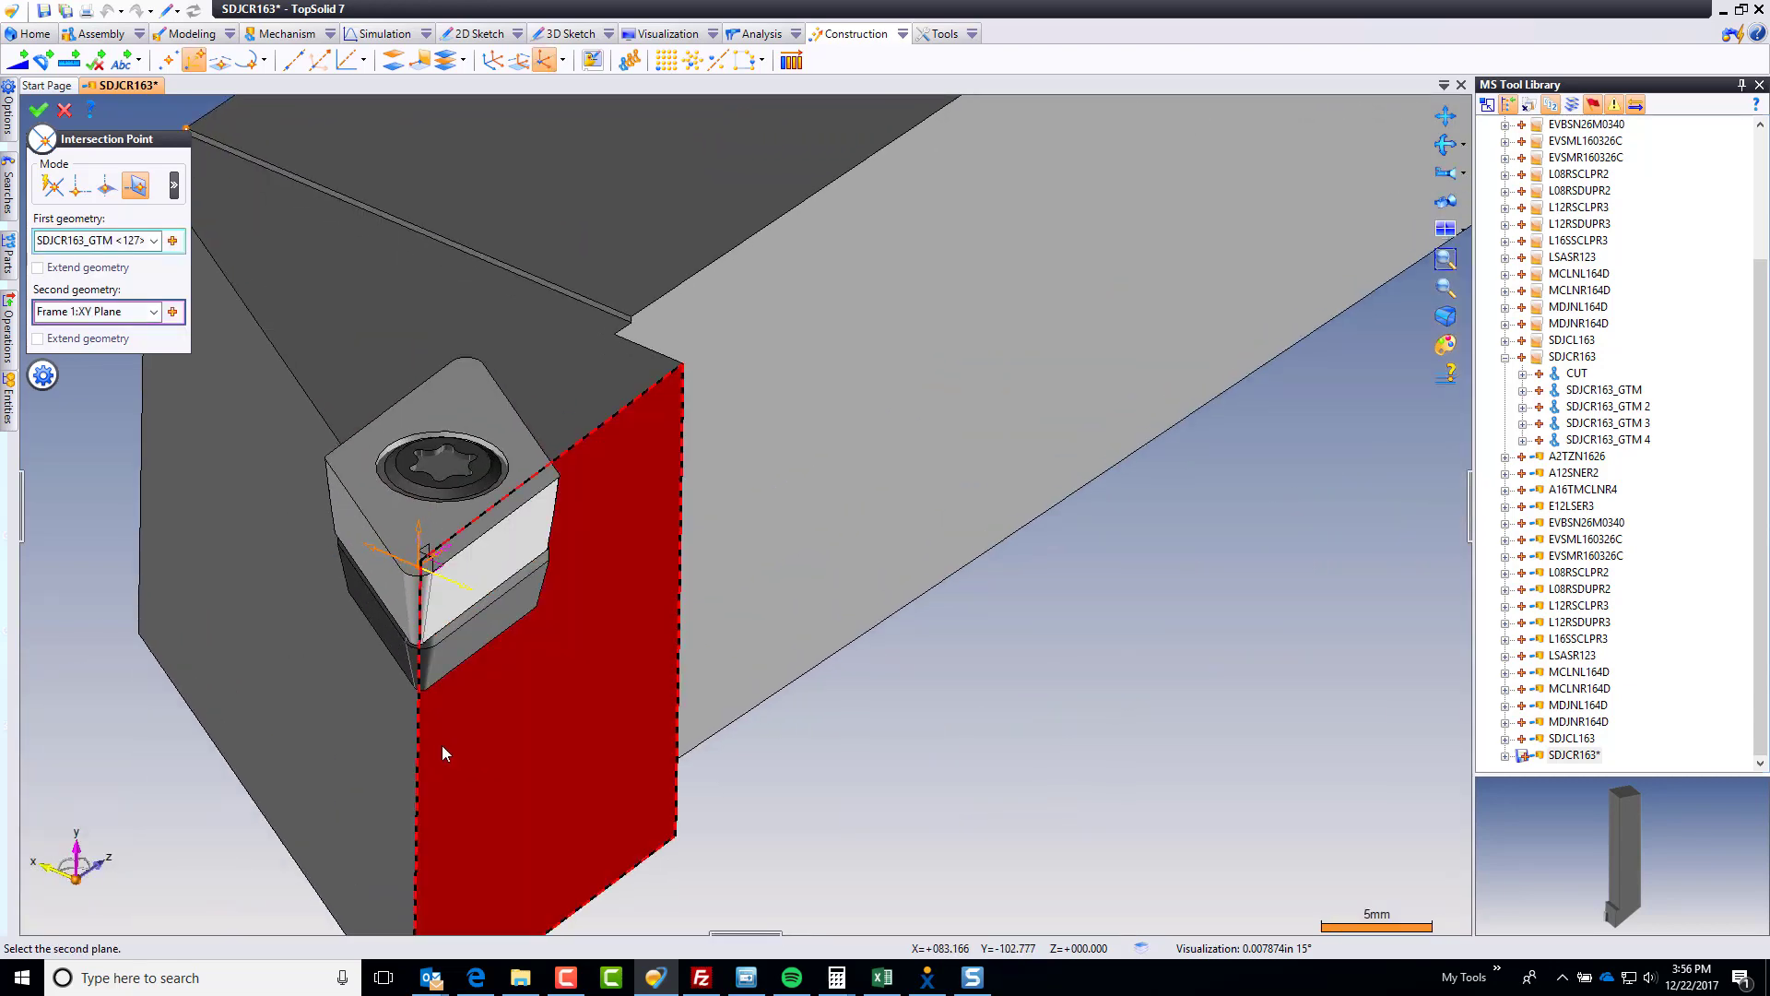
scroll(547, 719, down, 1)
middle_drag(244, 214, 468, 349)
scroll(470, 360, up, 12)
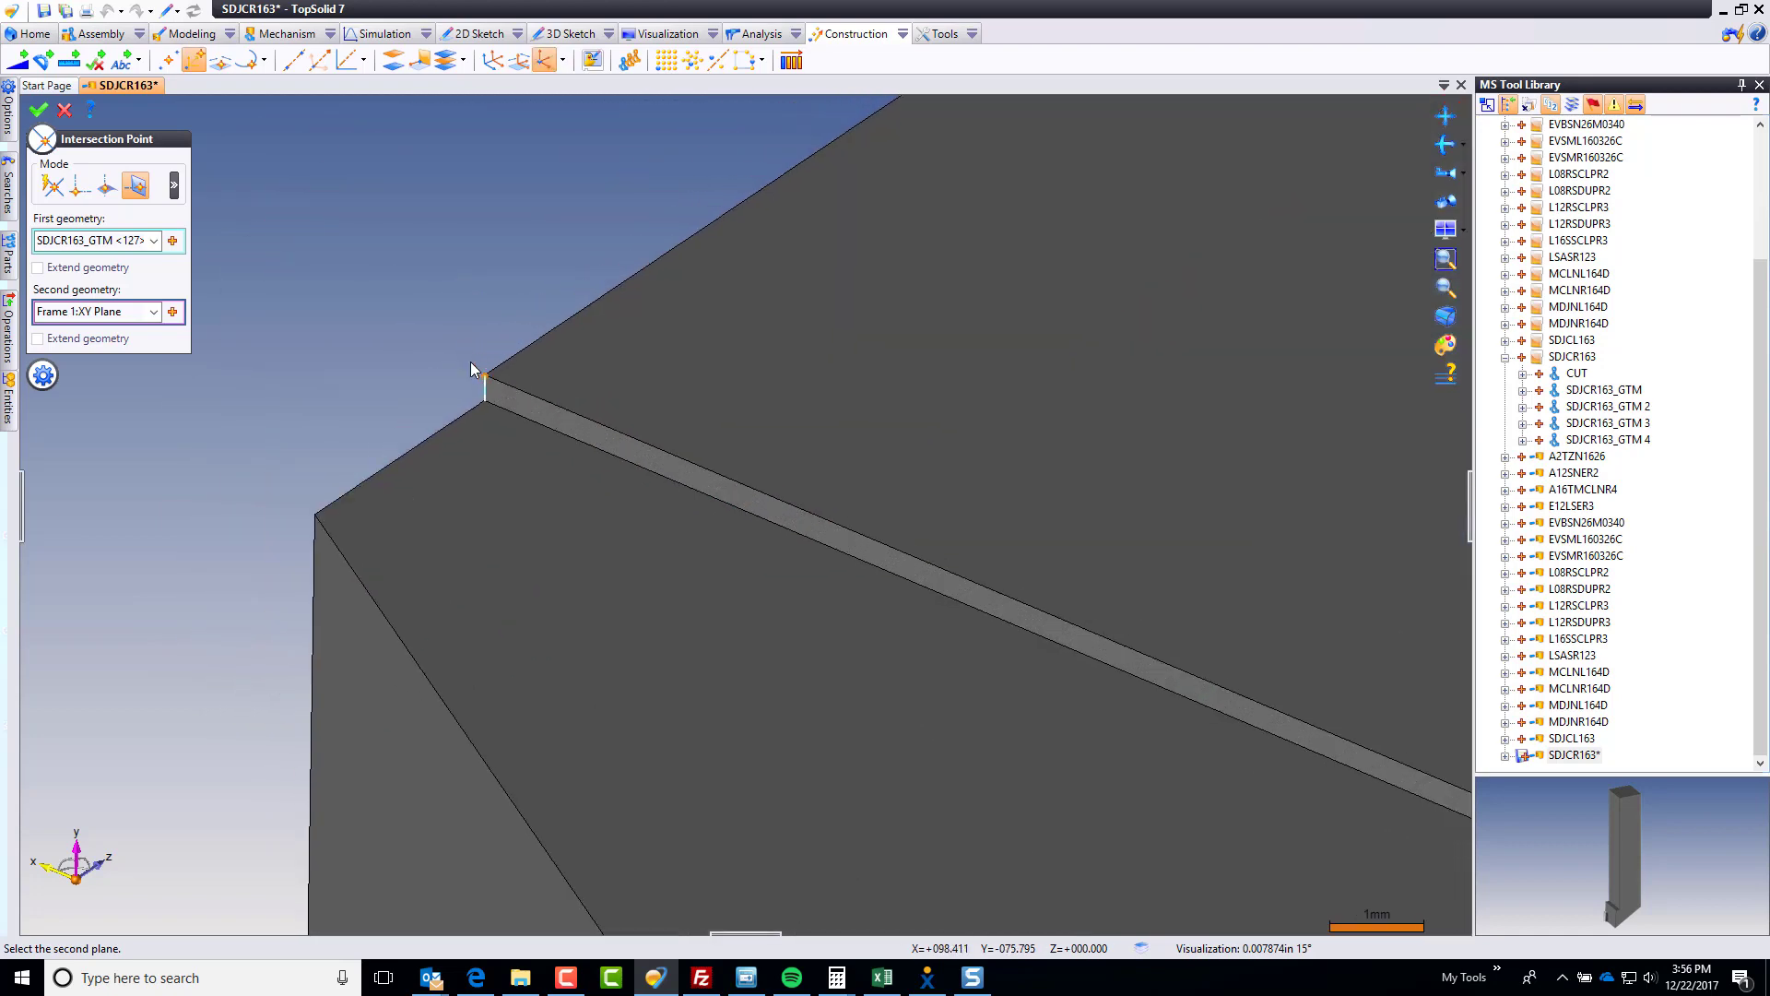
scroll(304, 406, down, 2)
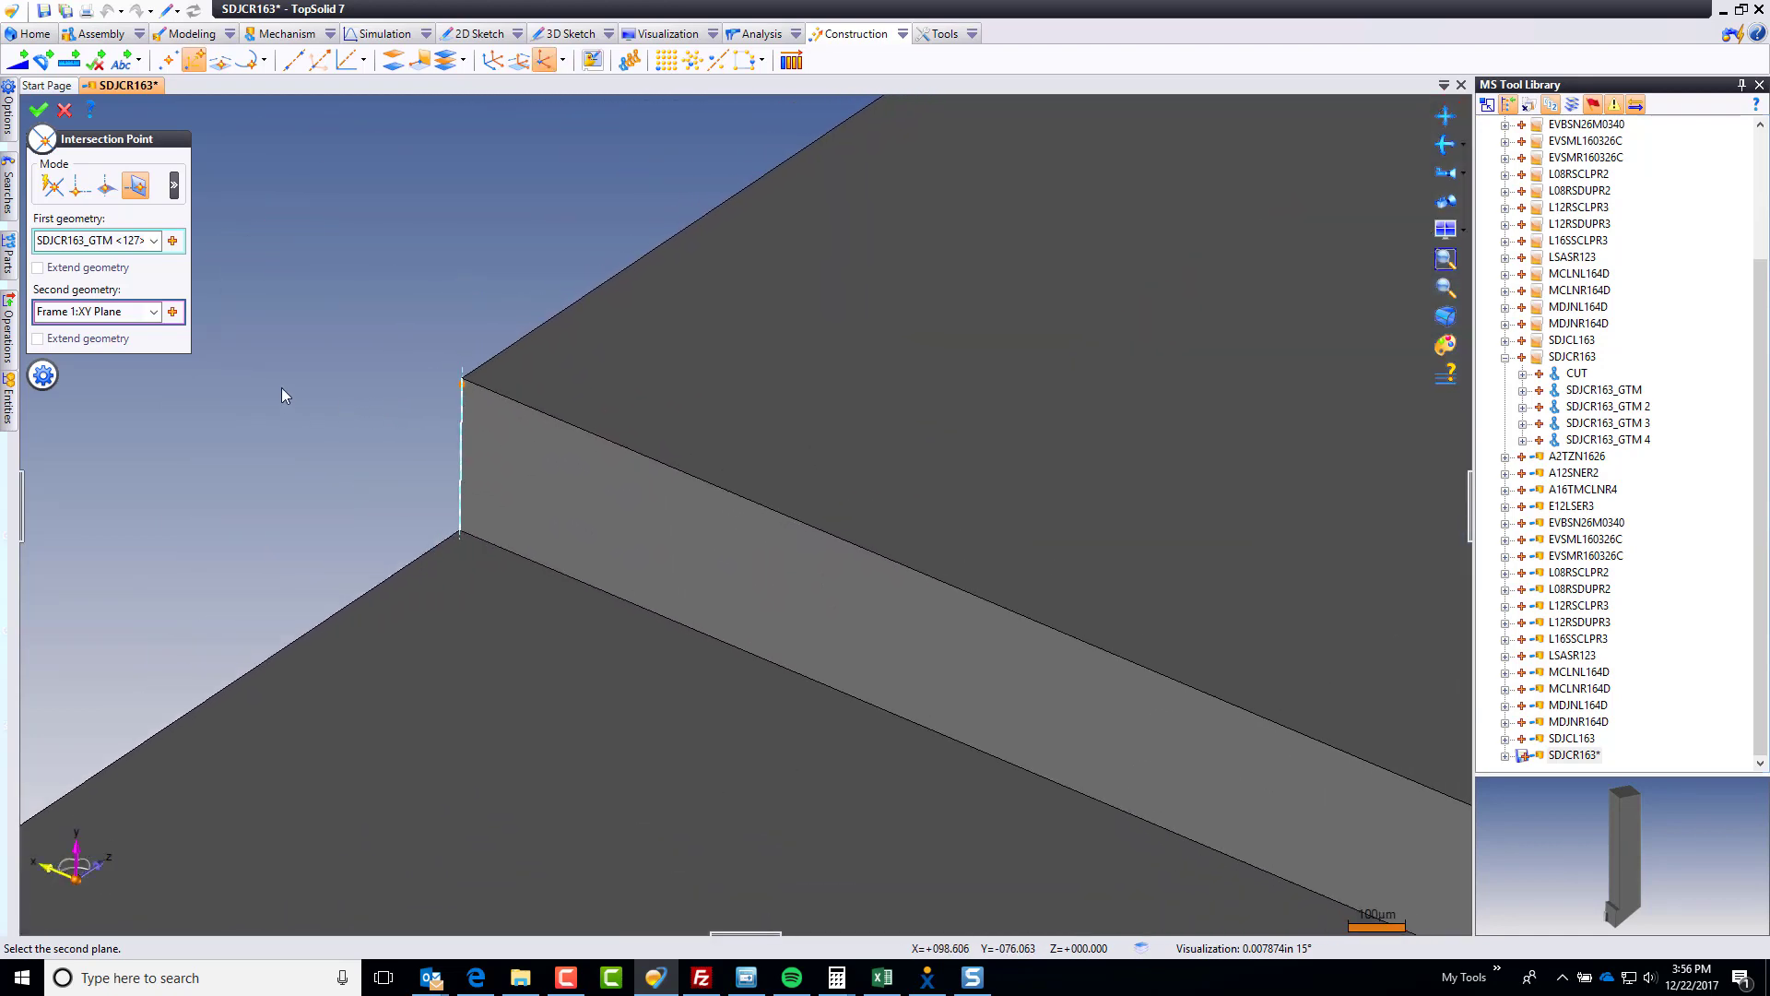
click(194, 60)
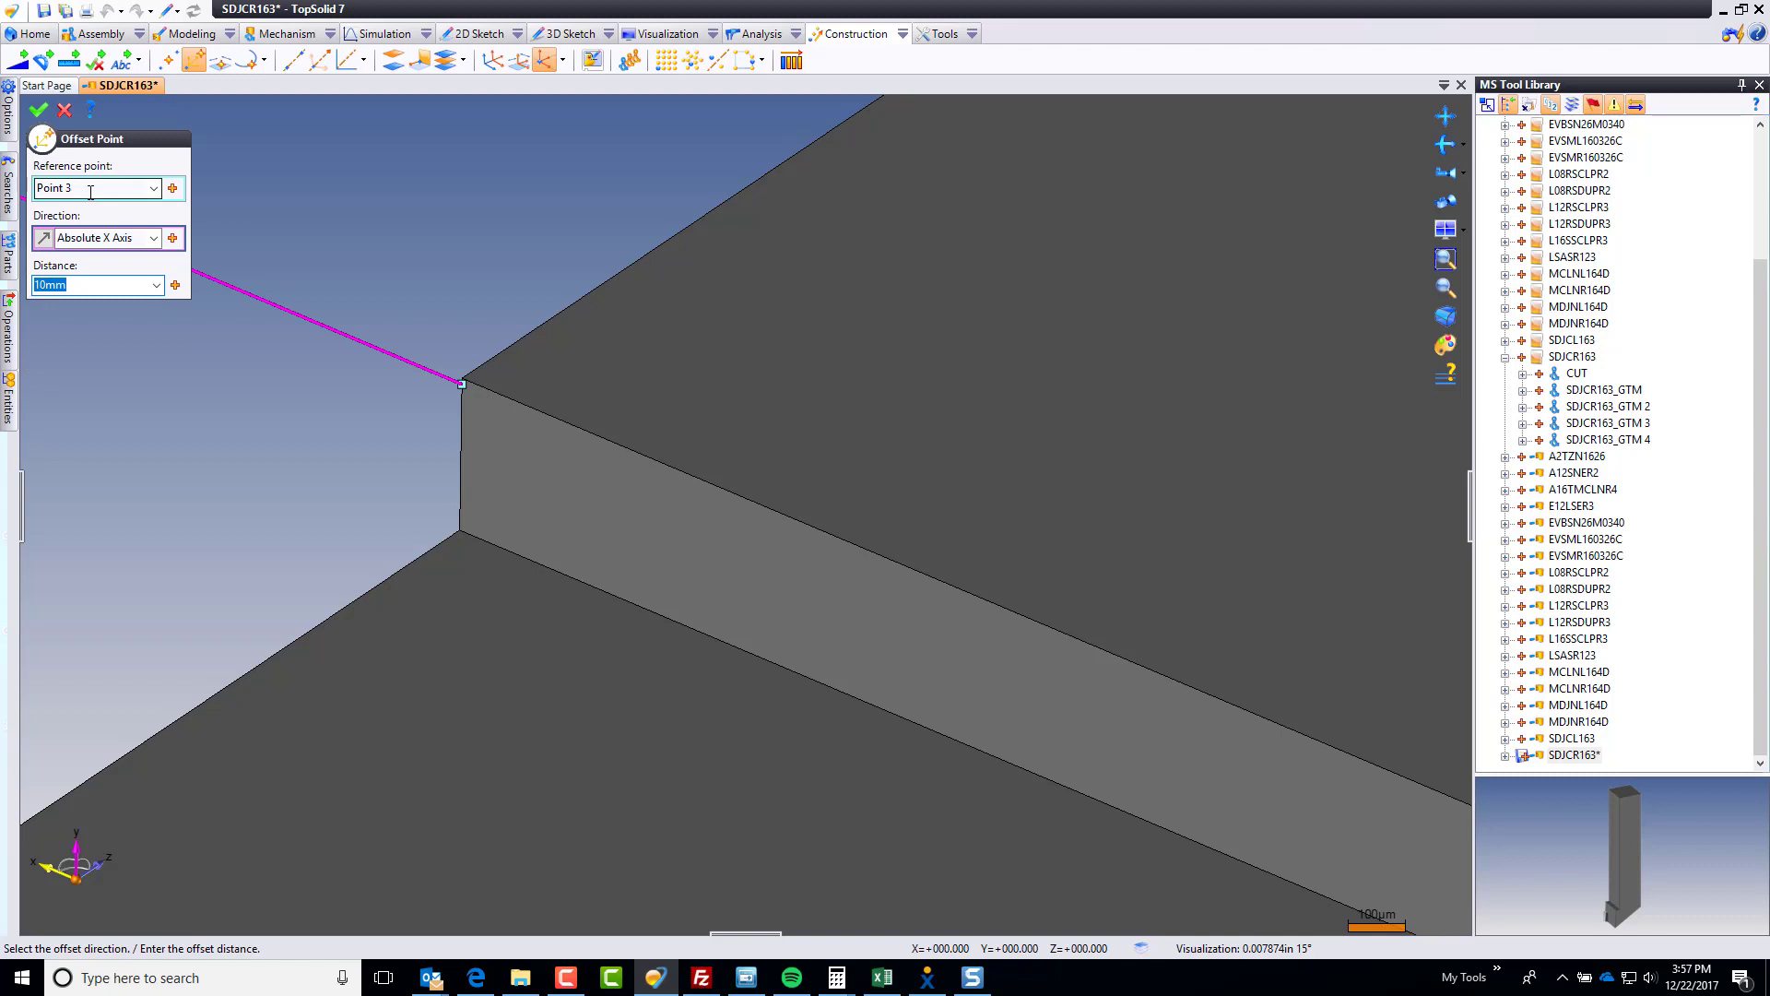
Step: Place Point 4 .5in from Point 3 along the holder's top edge as frame origin
click(104, 238)
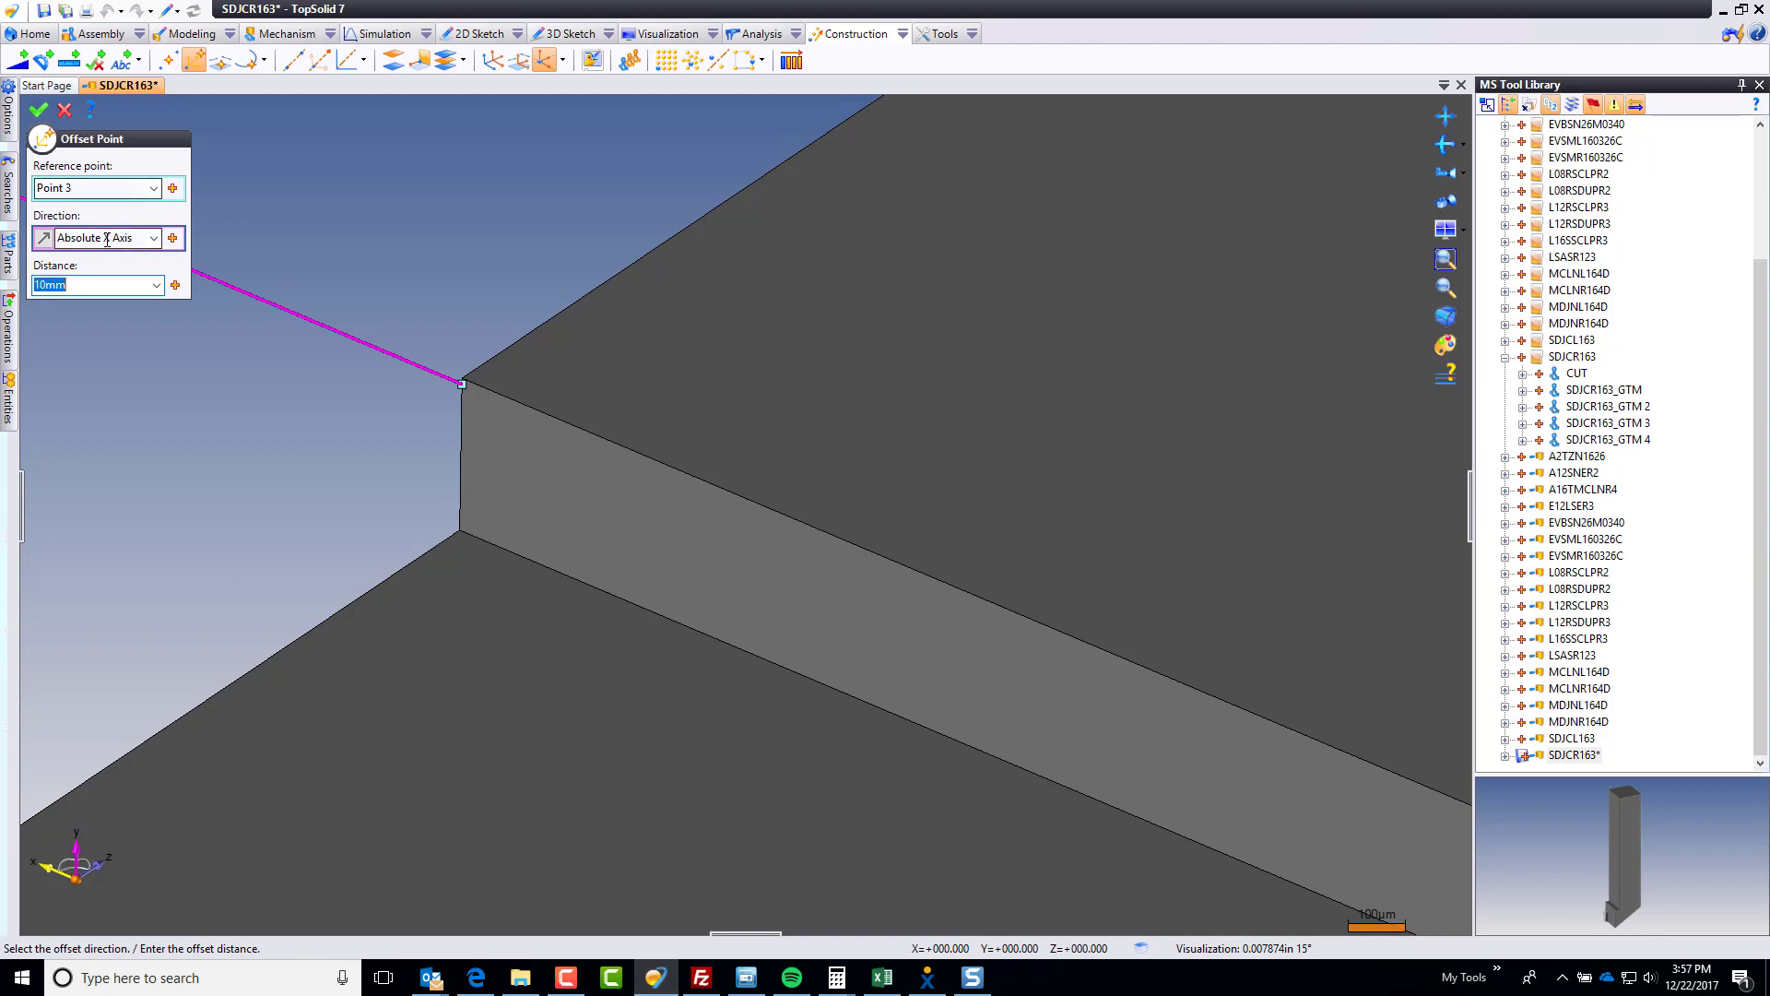
click(496, 351)
scroll(225, 473, down, 4)
scroll(224, 473, down, 2)
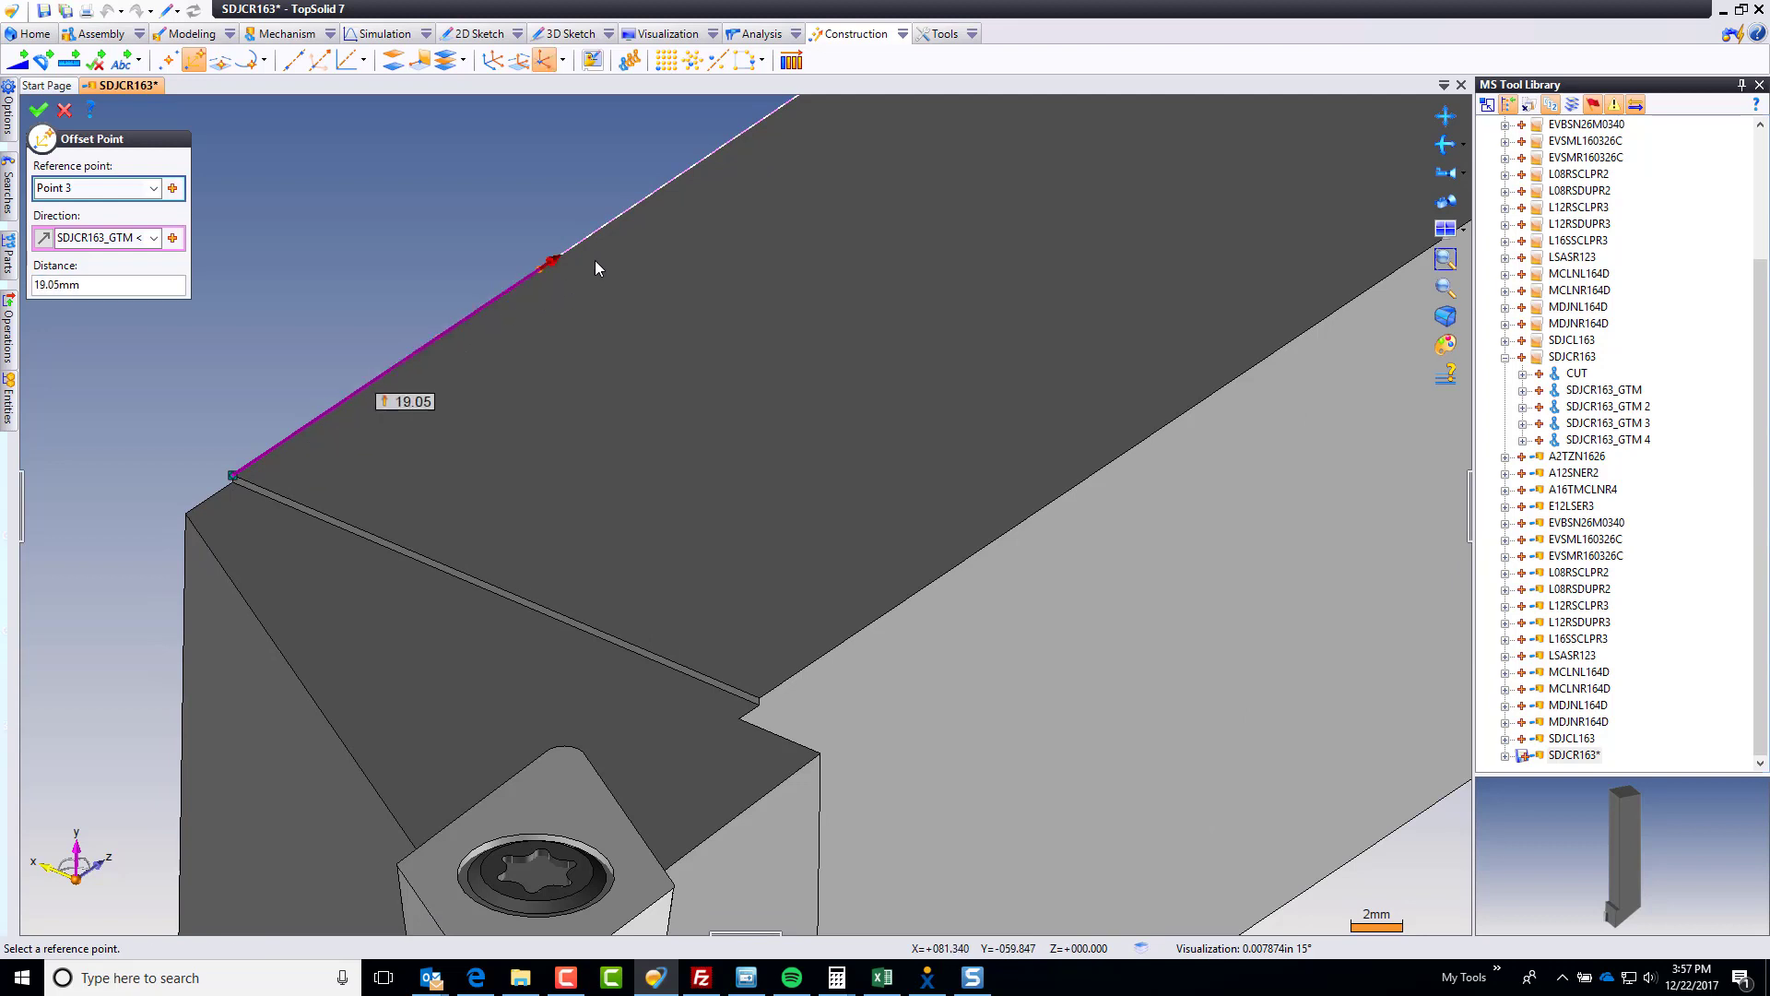
click(92, 285)
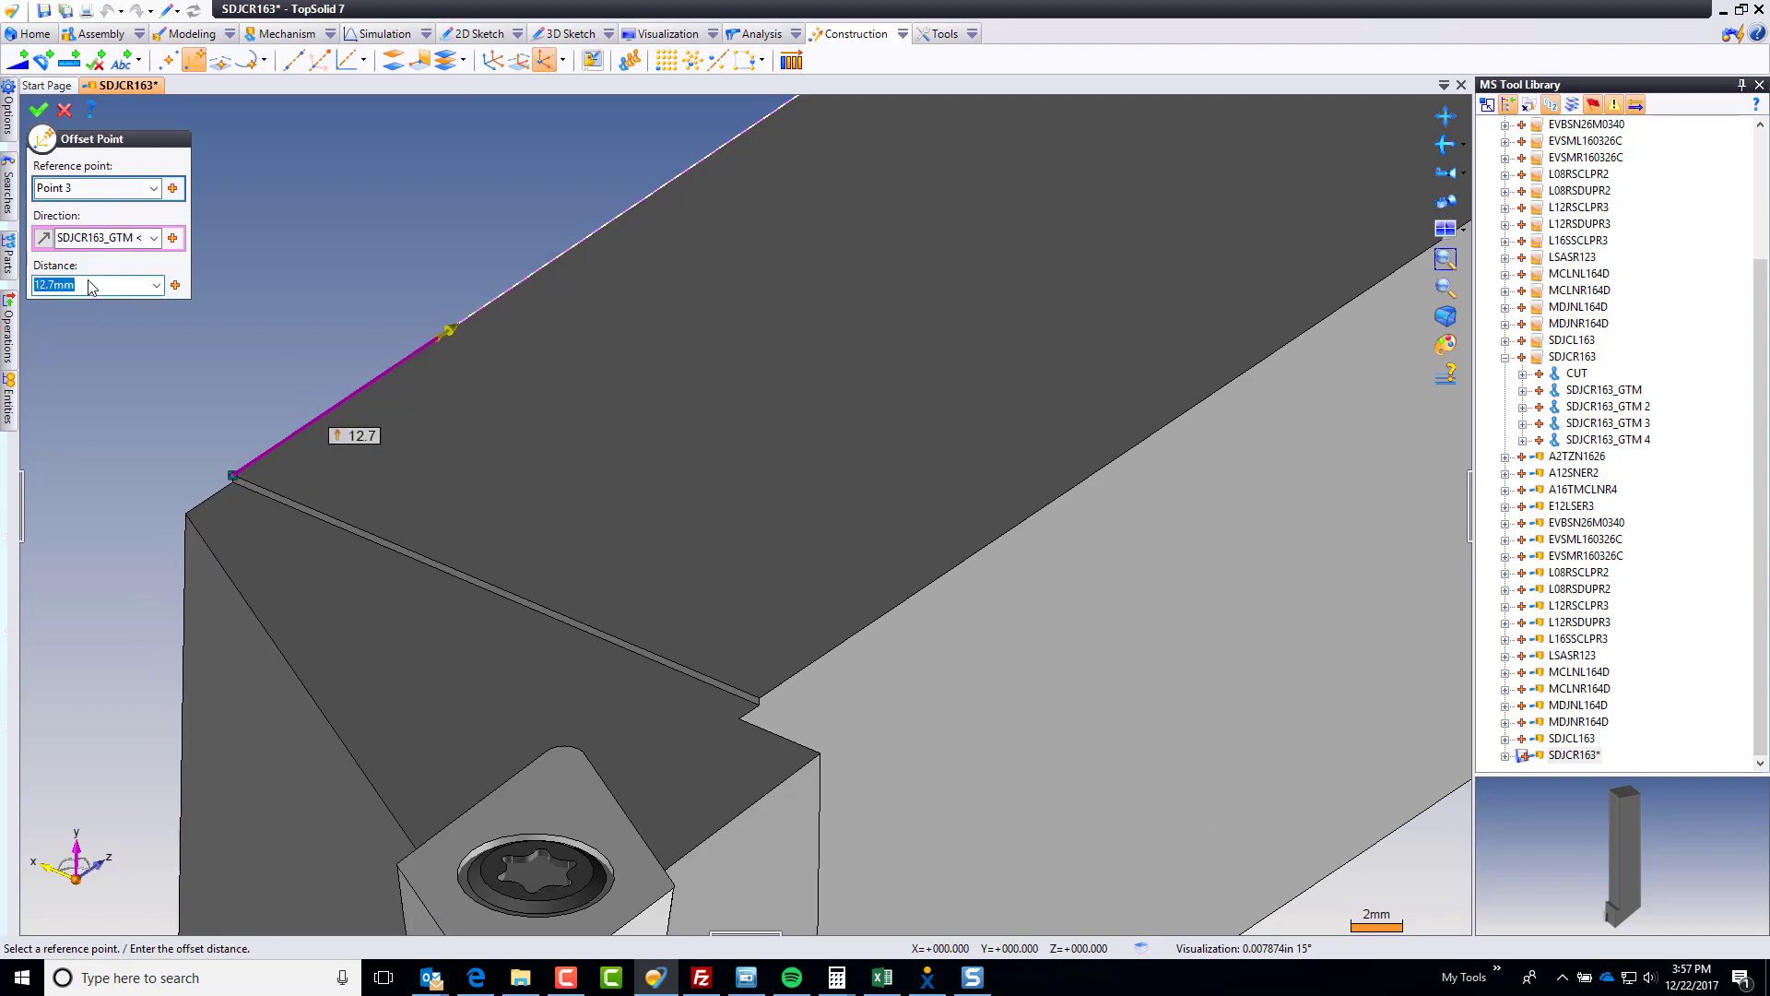
text(.5in)
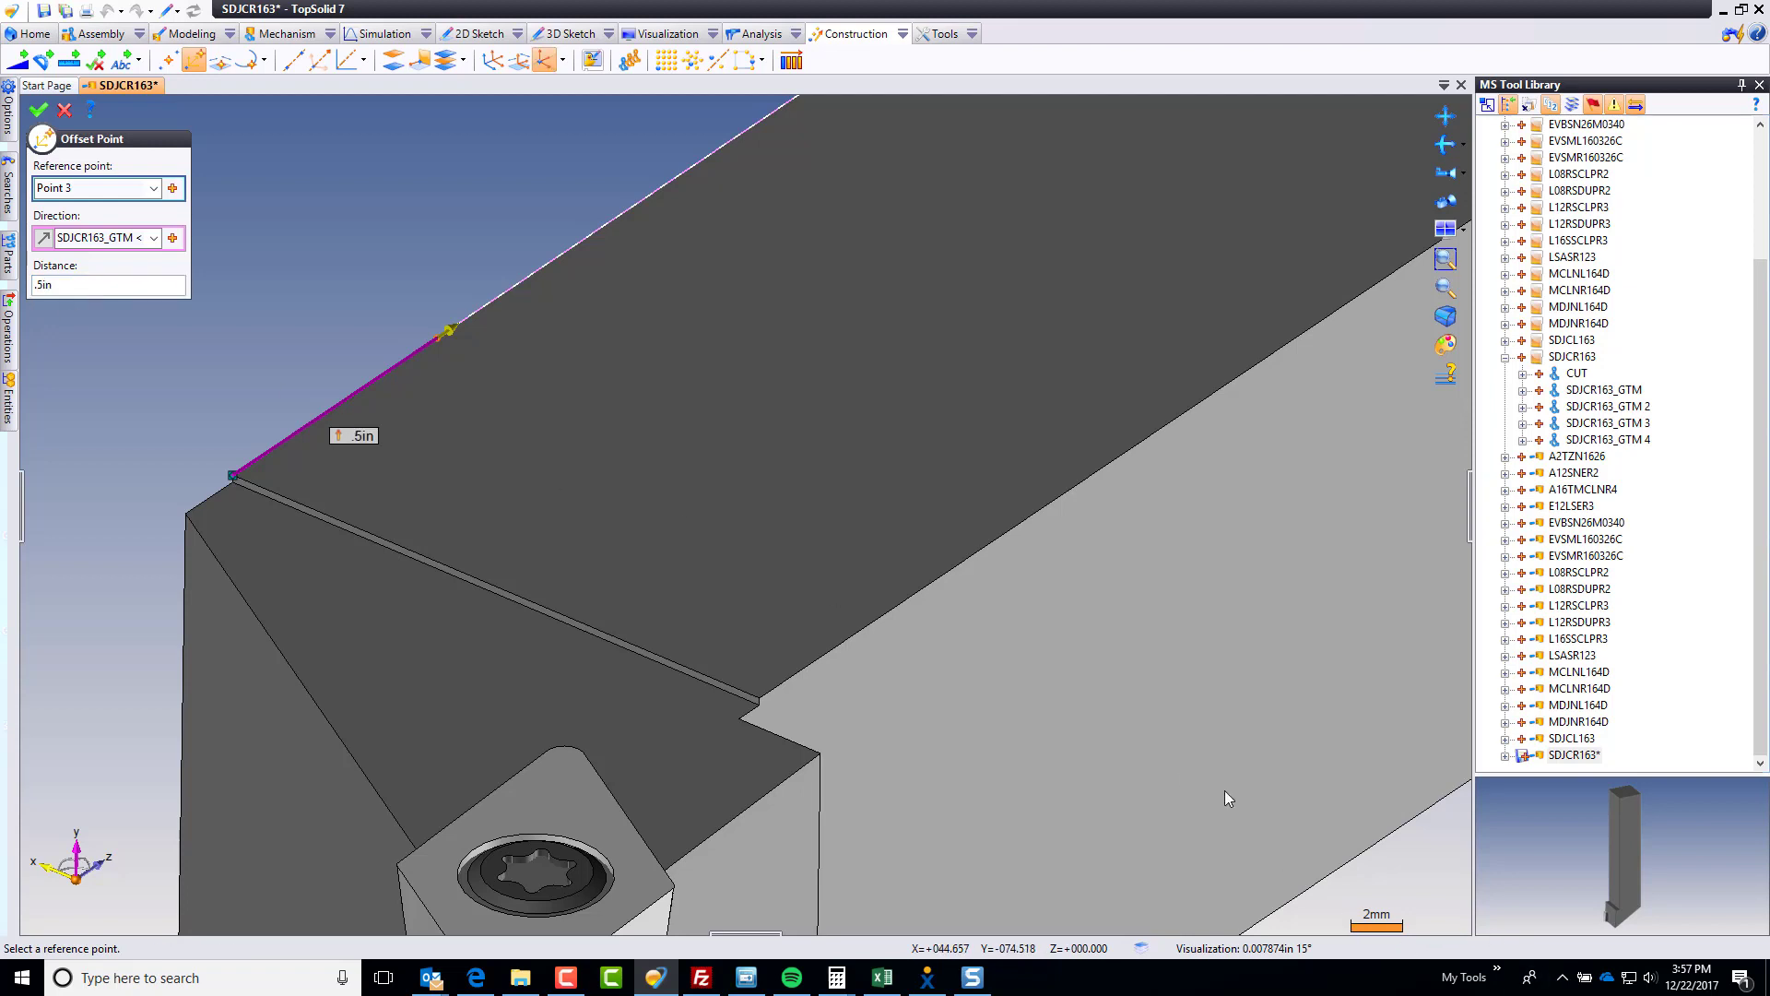
scroll(415, 472, down, 5)
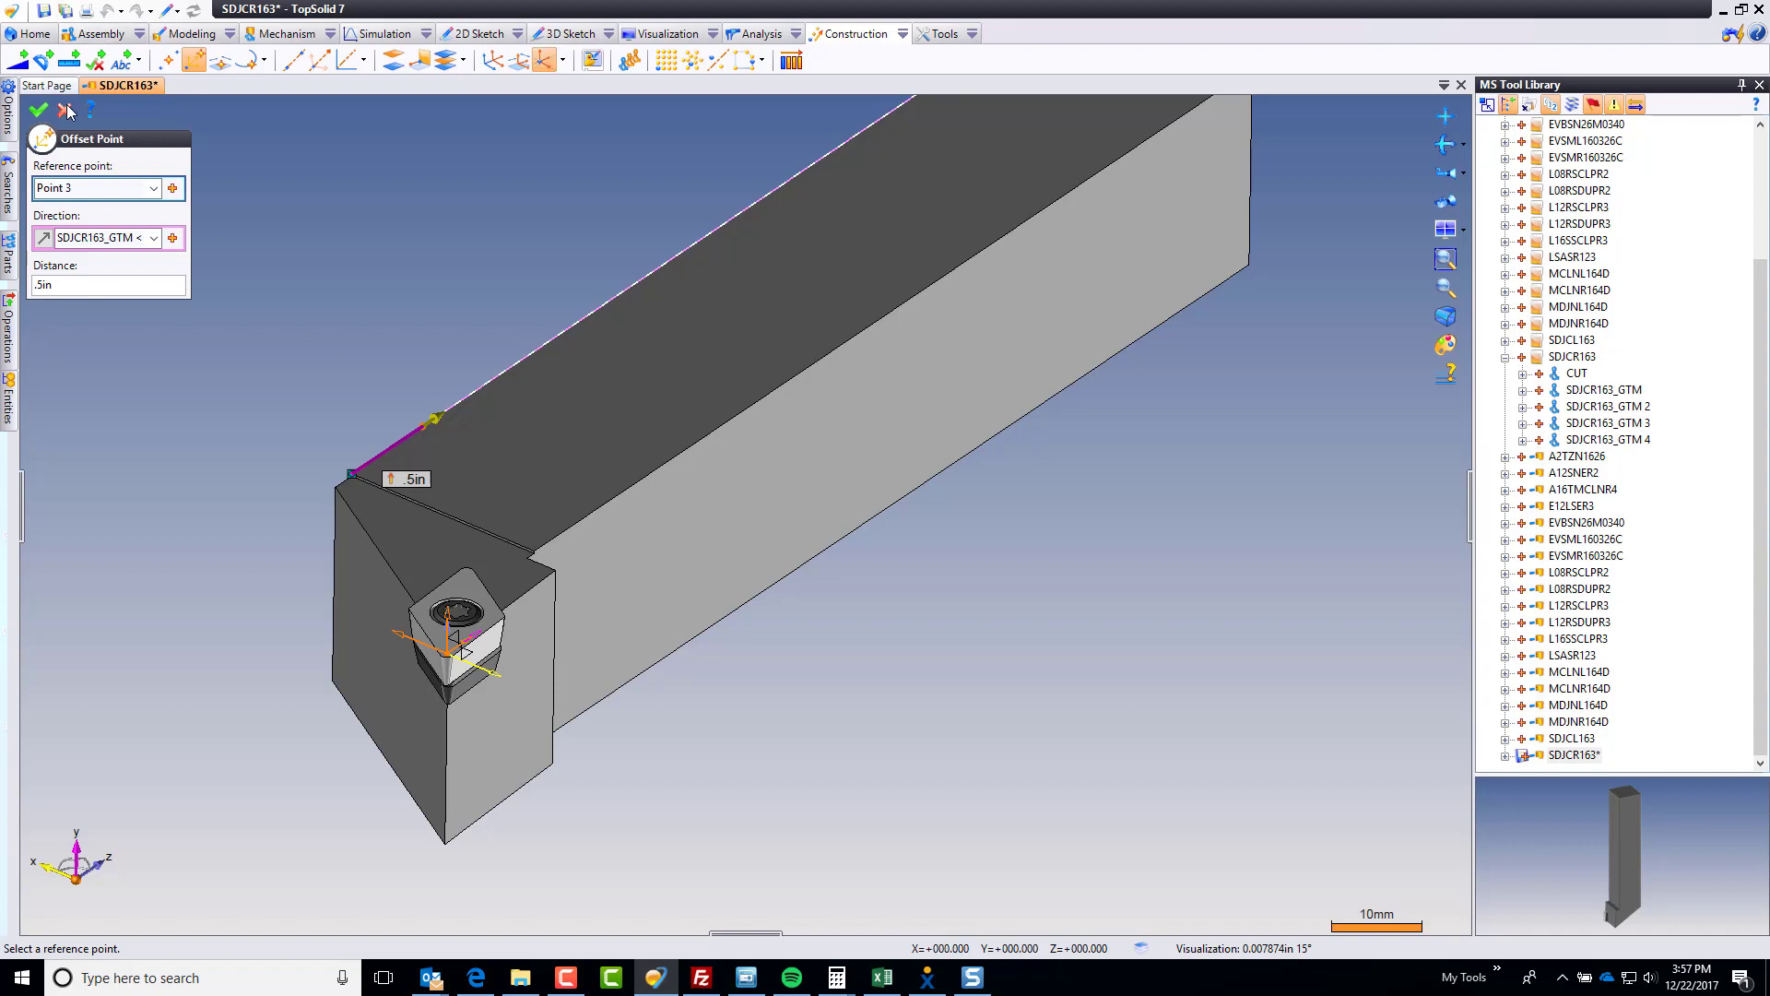
click(37, 109)
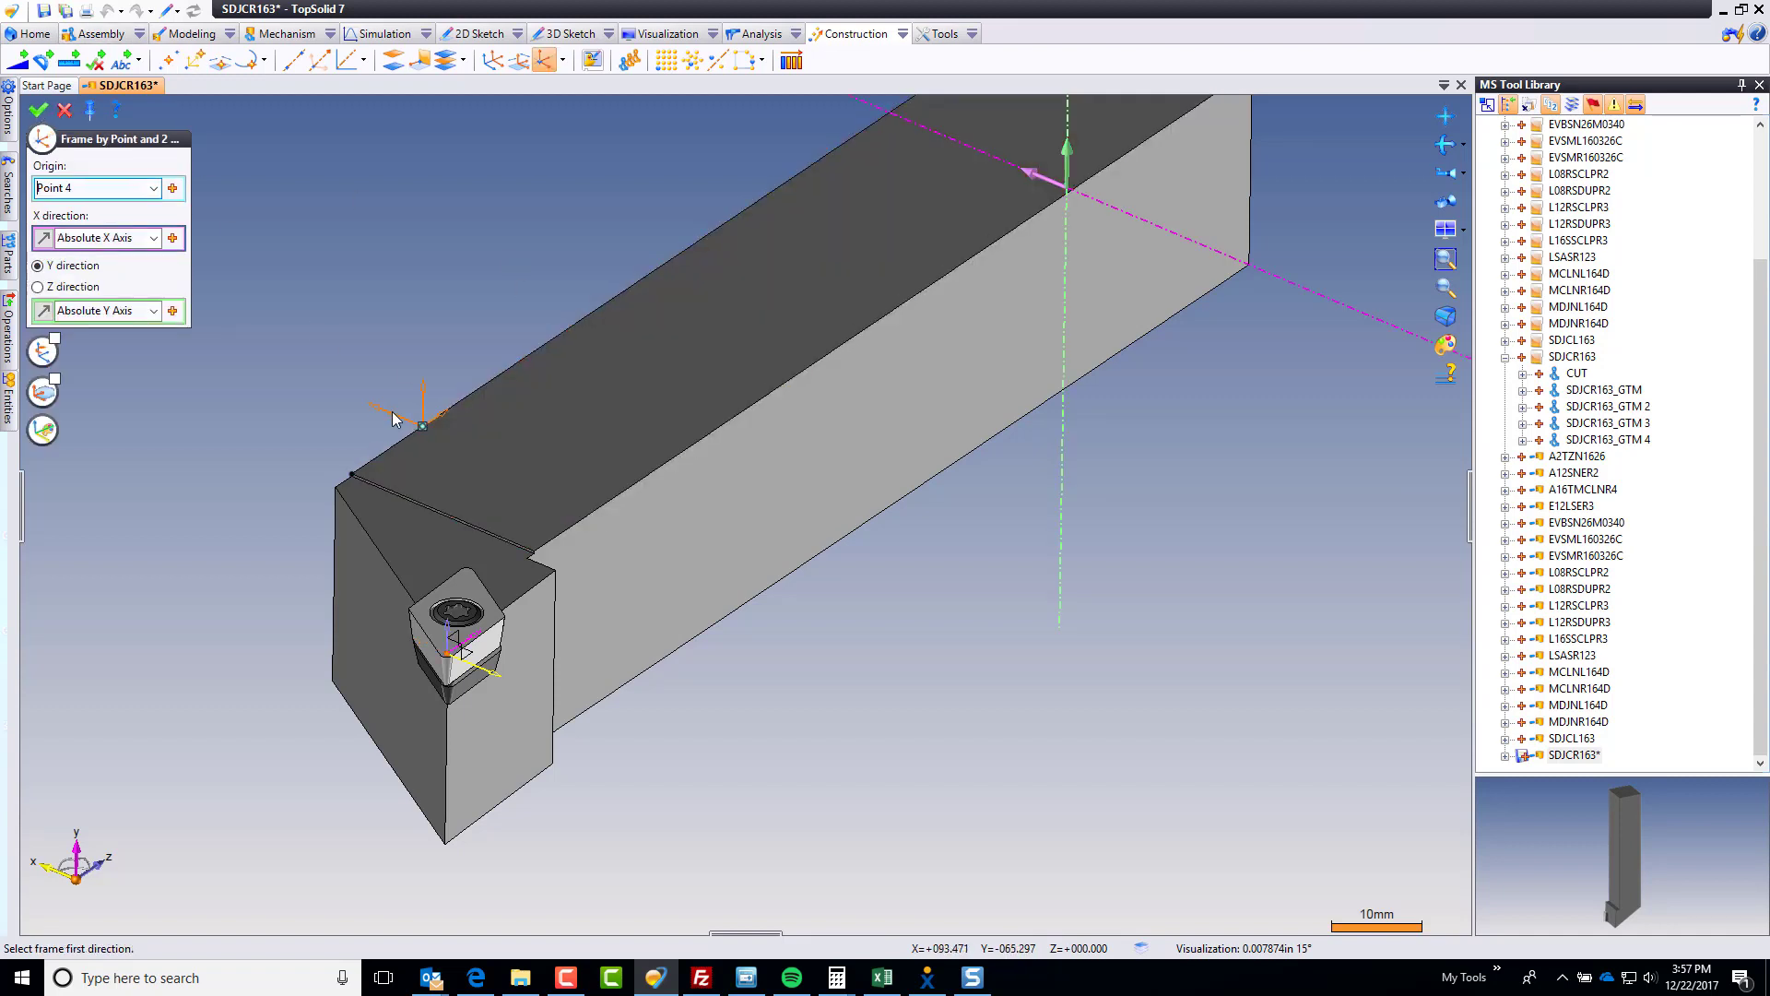
Step: Orient the frame at Point 4 with X from Frame 1's X axis and Z along the bar's top edge
click(99, 239)
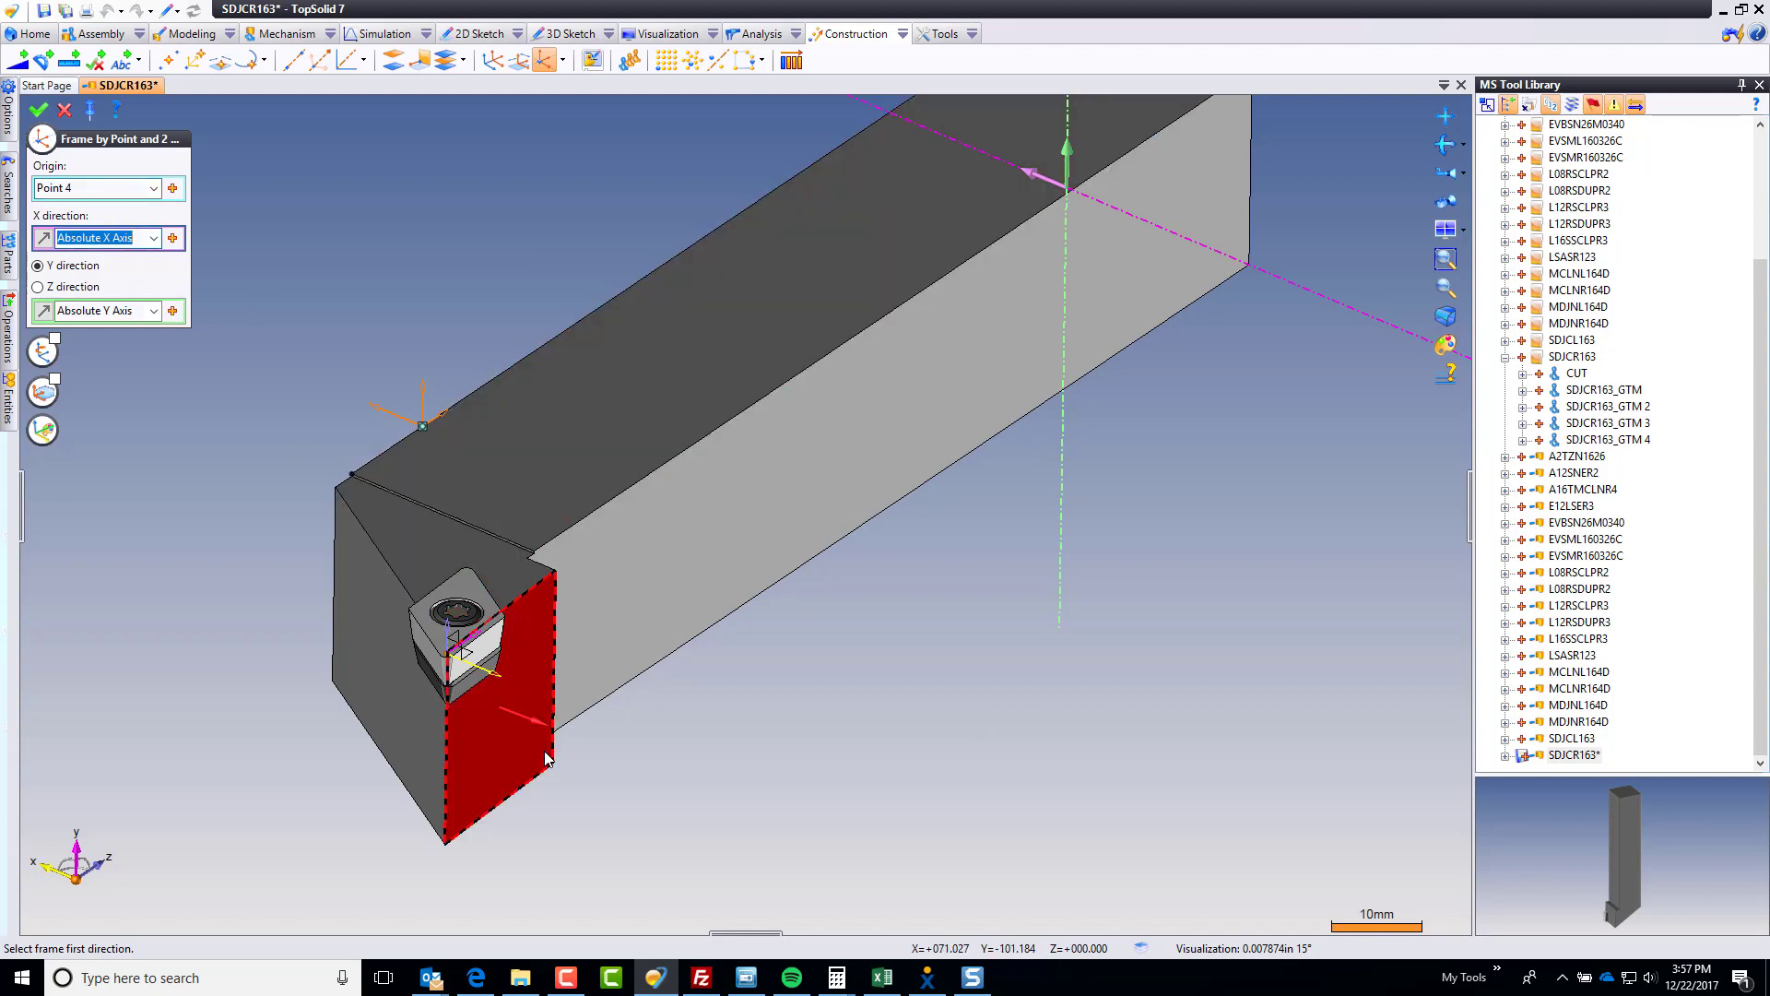
click(478, 673)
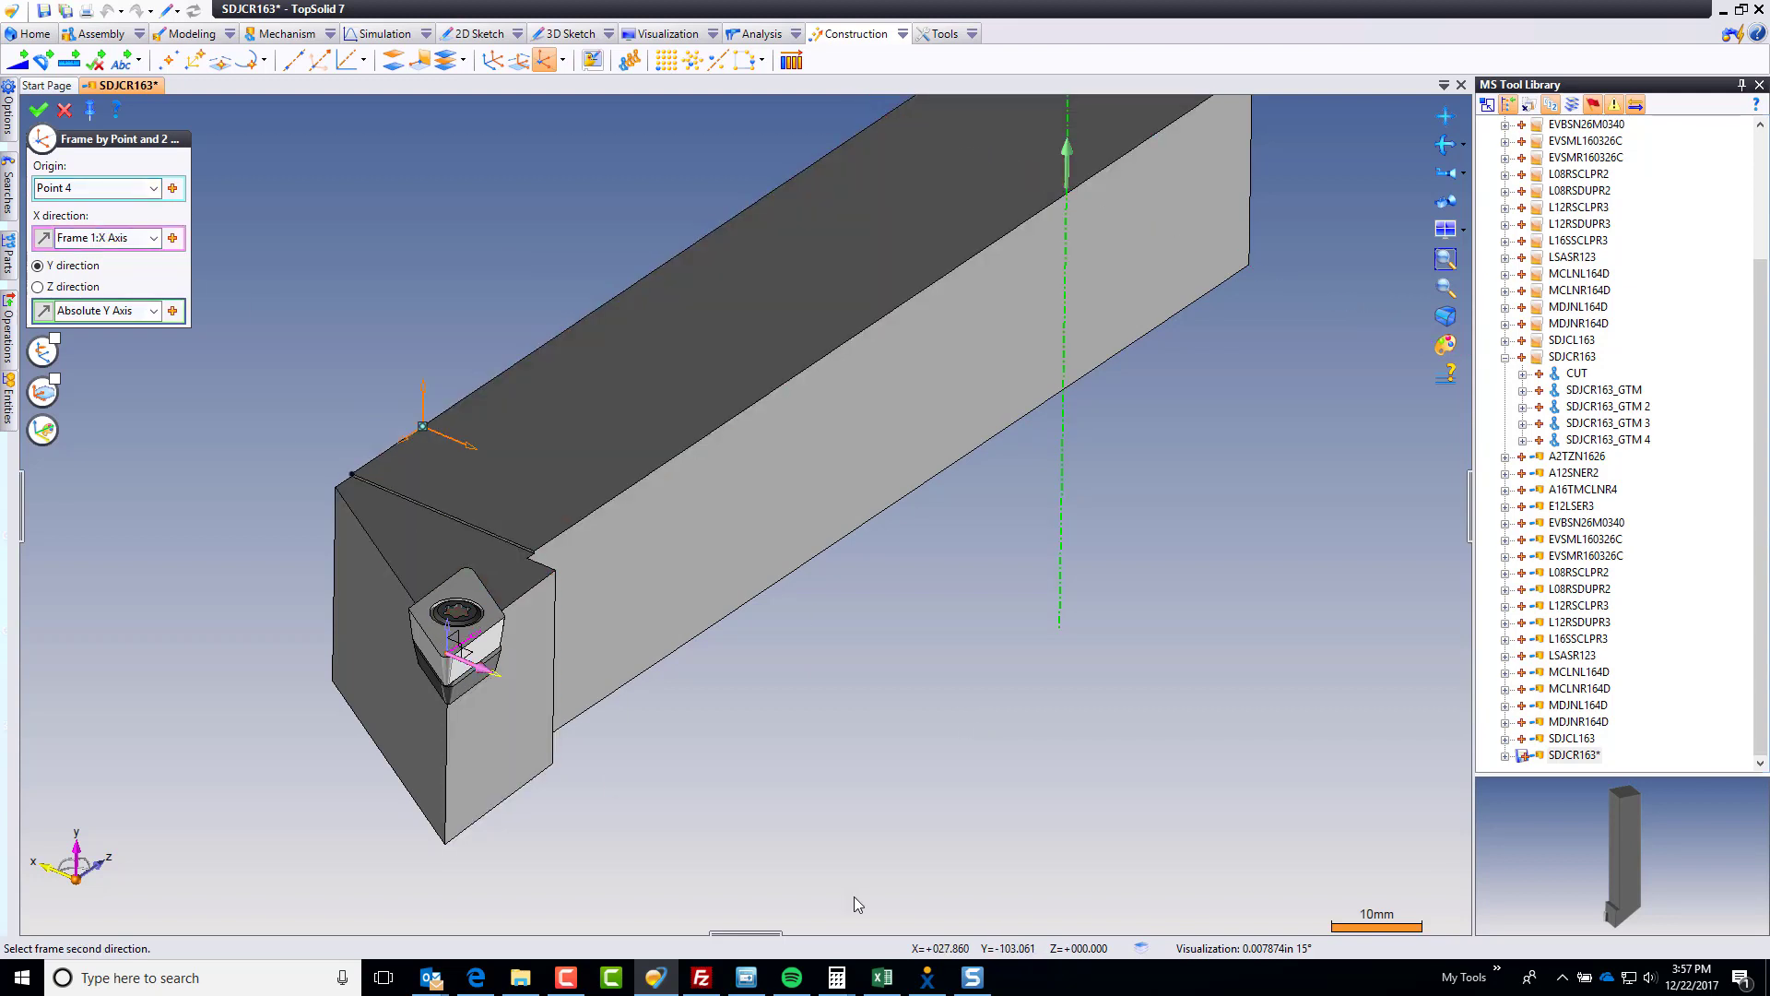
click(72, 287)
click(89, 310)
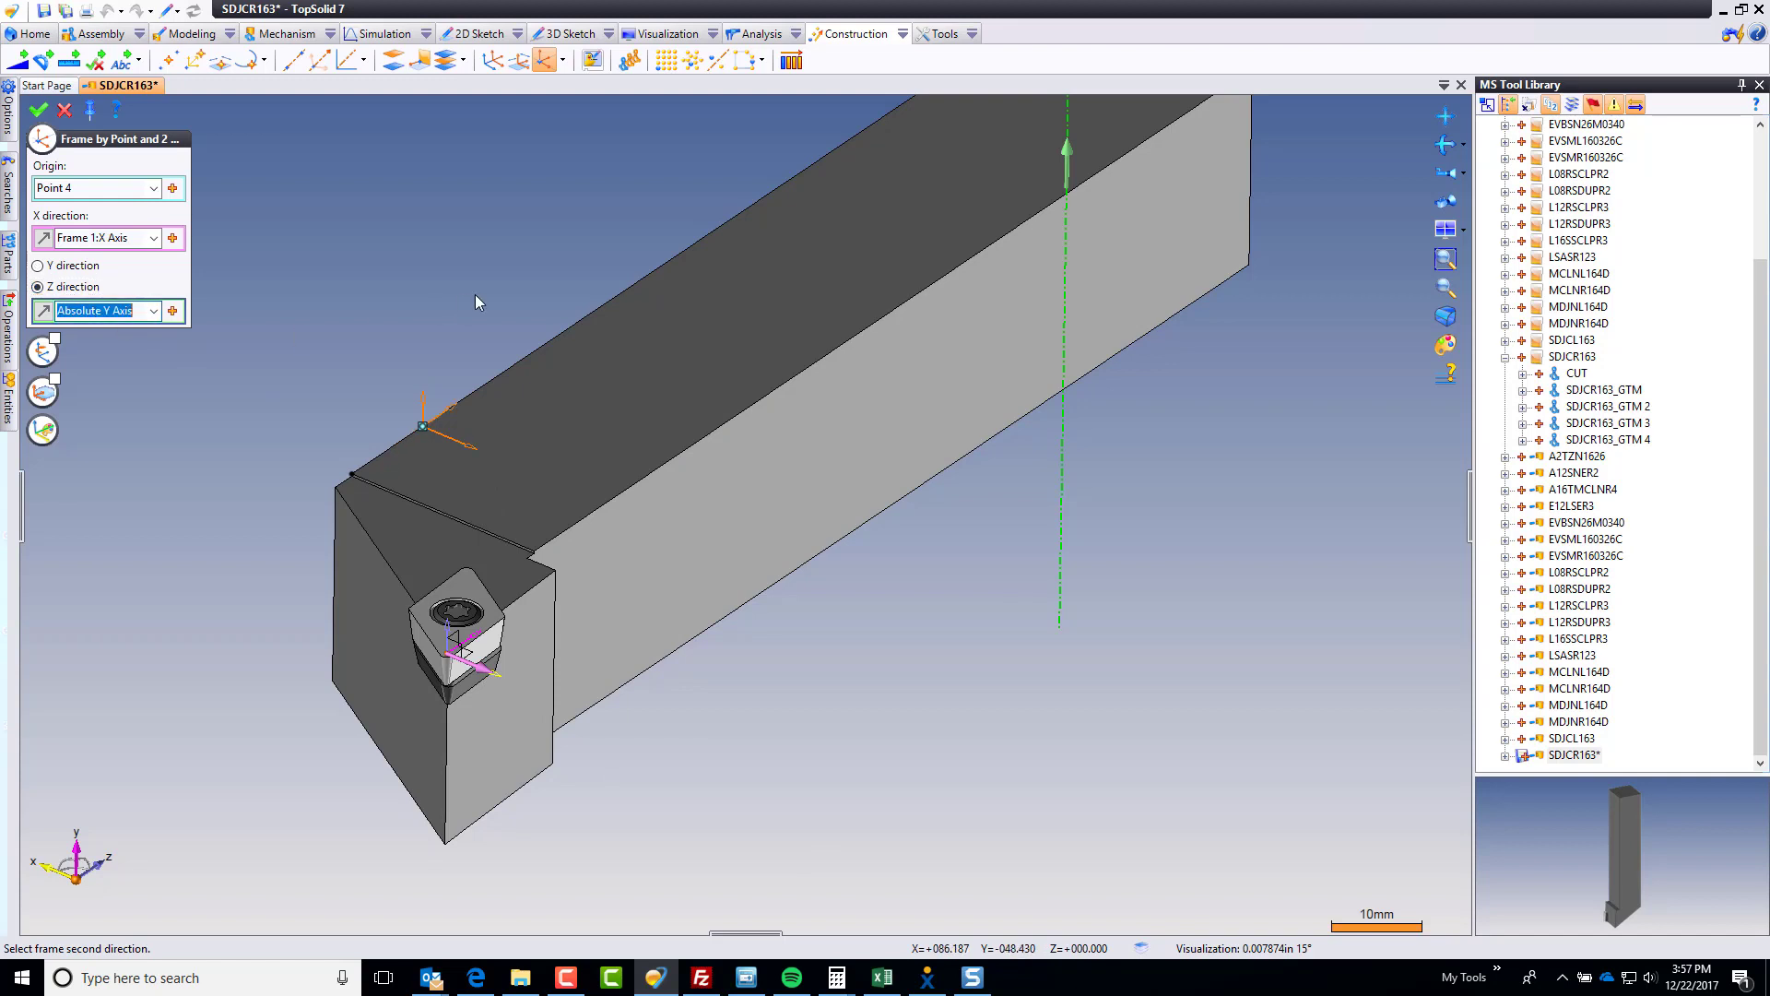
click(528, 358)
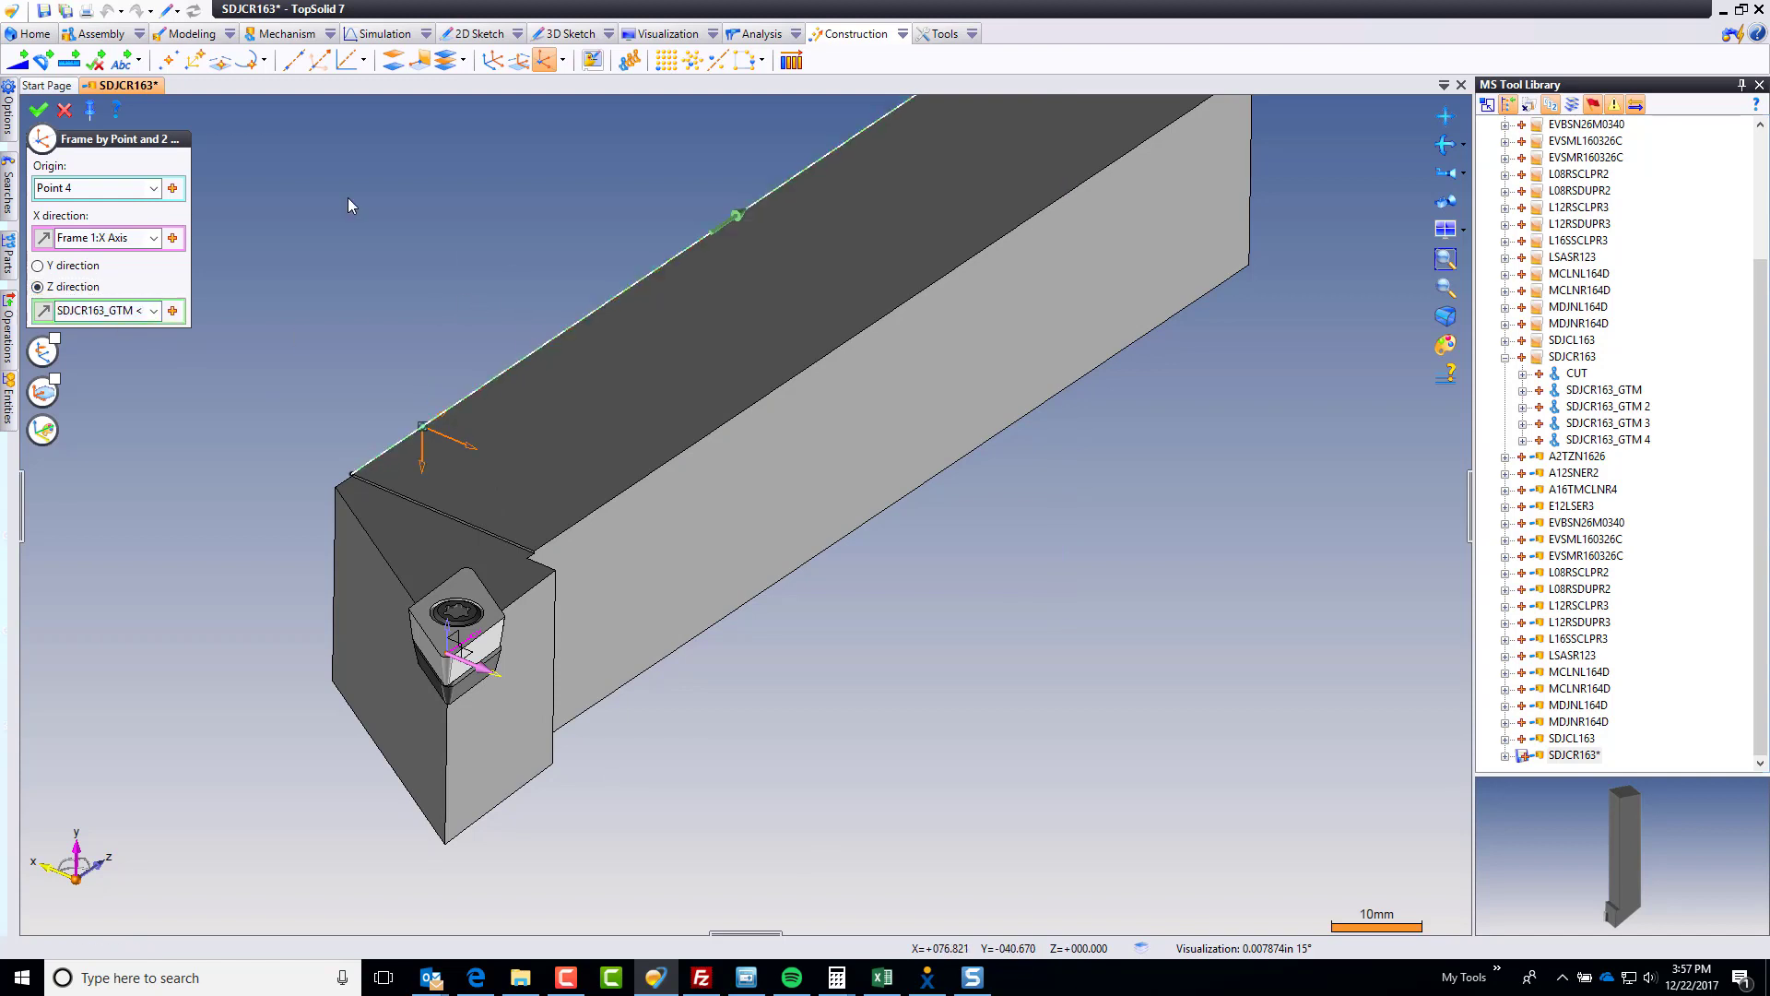
click(38, 110)
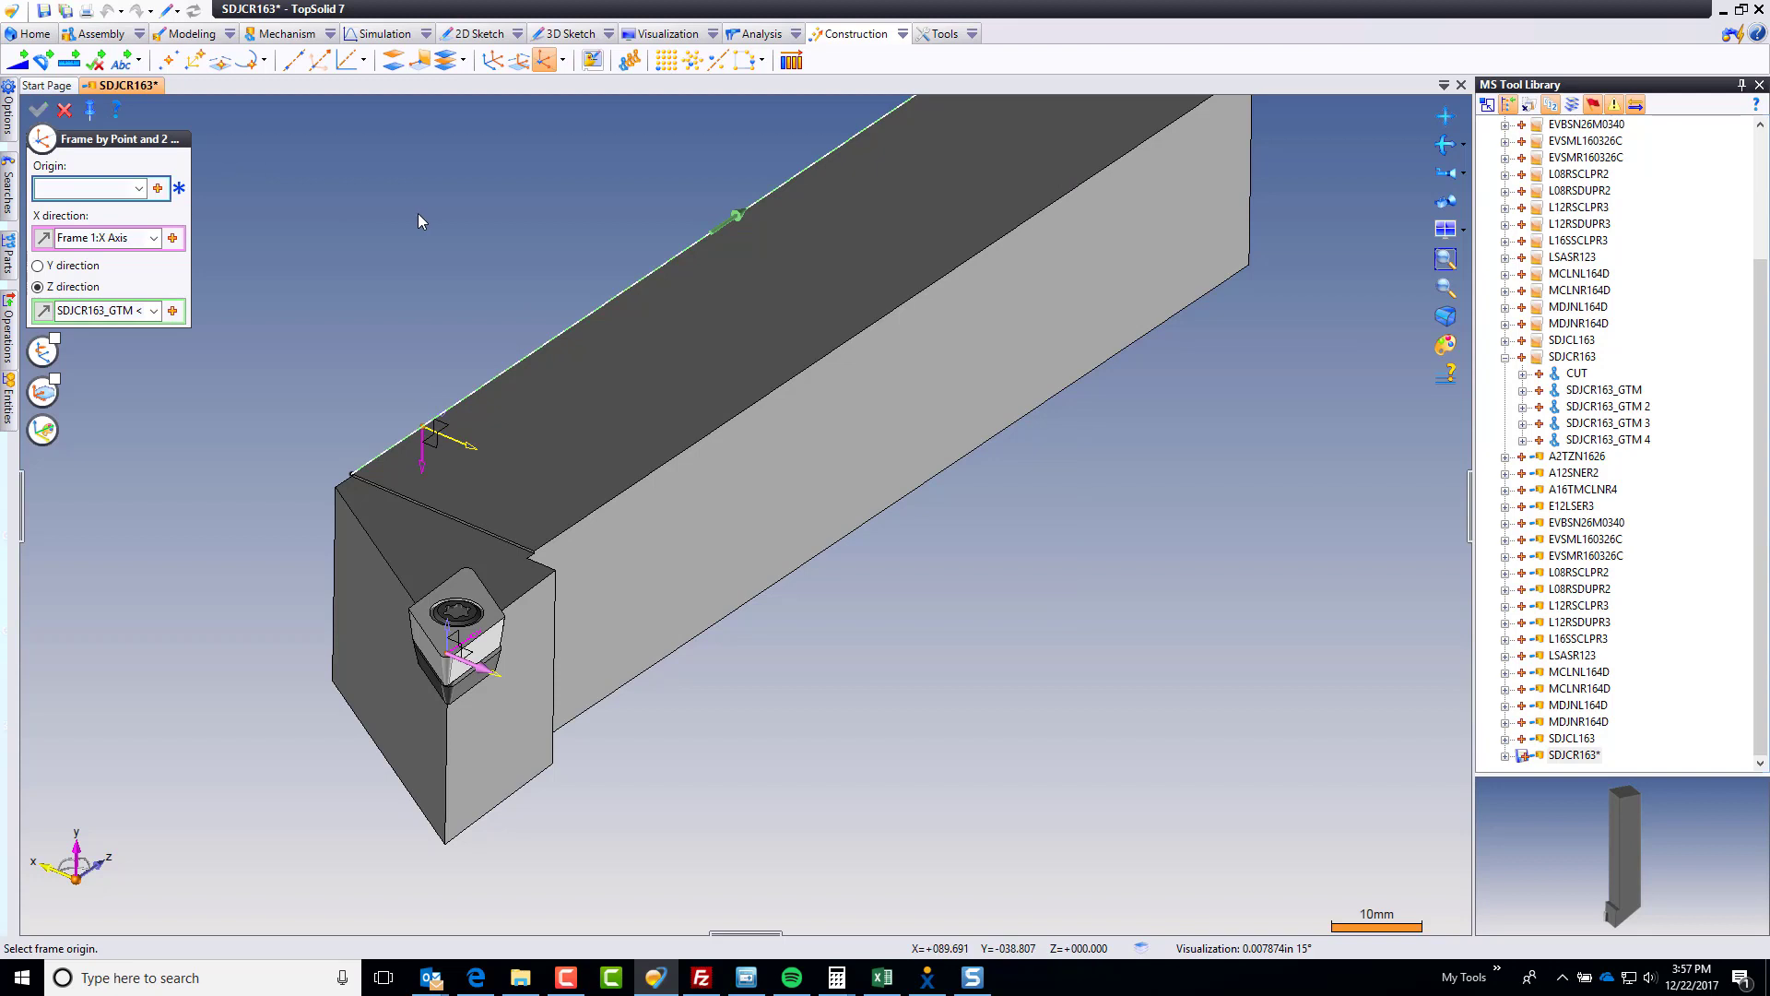
Step: Finish the frame, keep its .5in offset, and change its 10 offset to 50
click(64, 109)
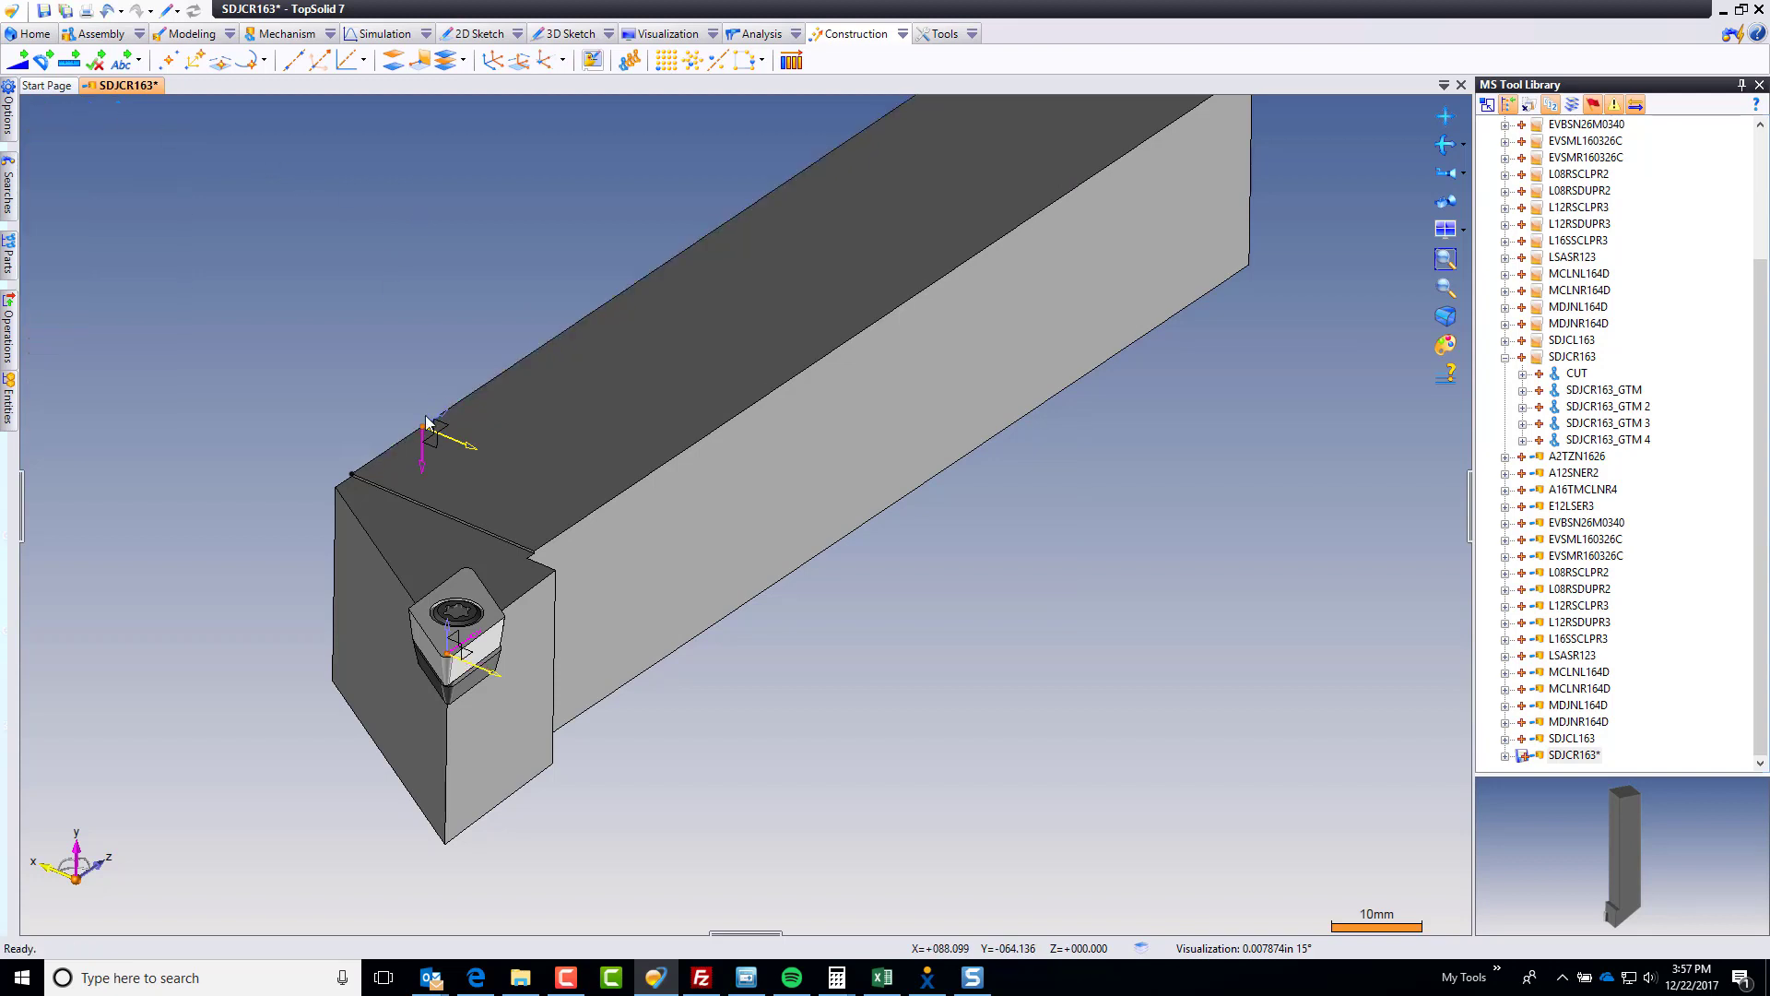
drag(391, 454, 343, 430)
double_click(344, 431)
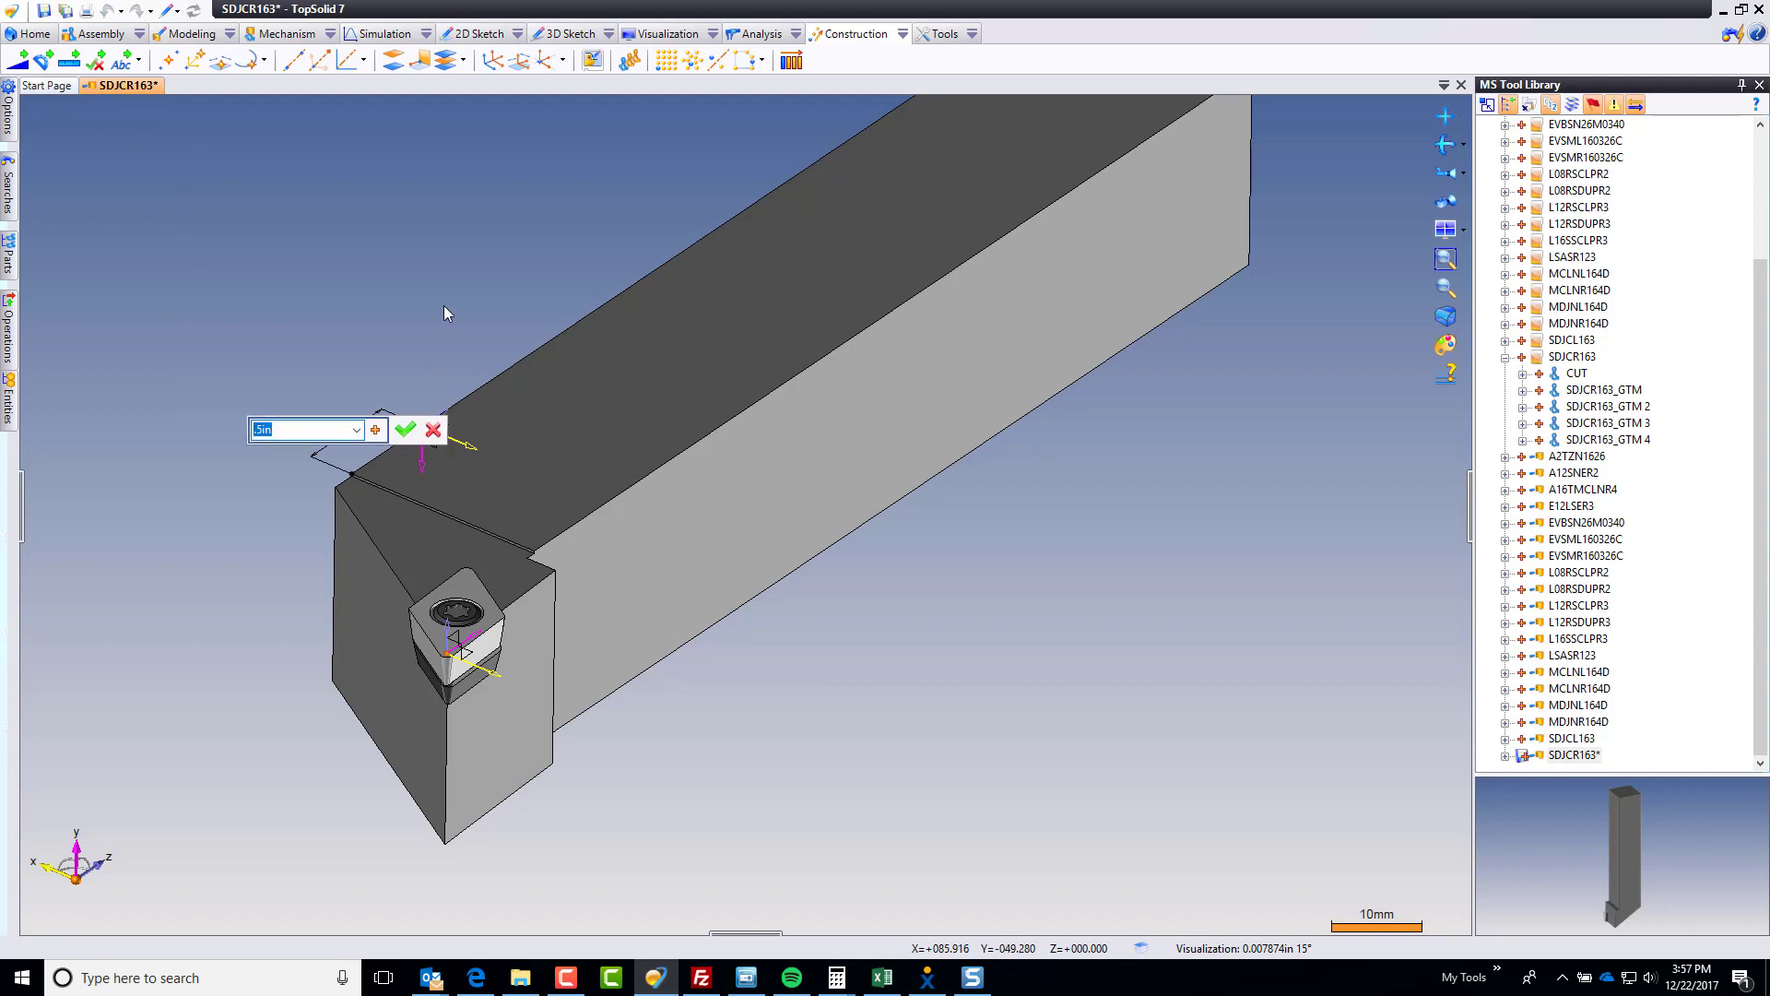
key(Return)
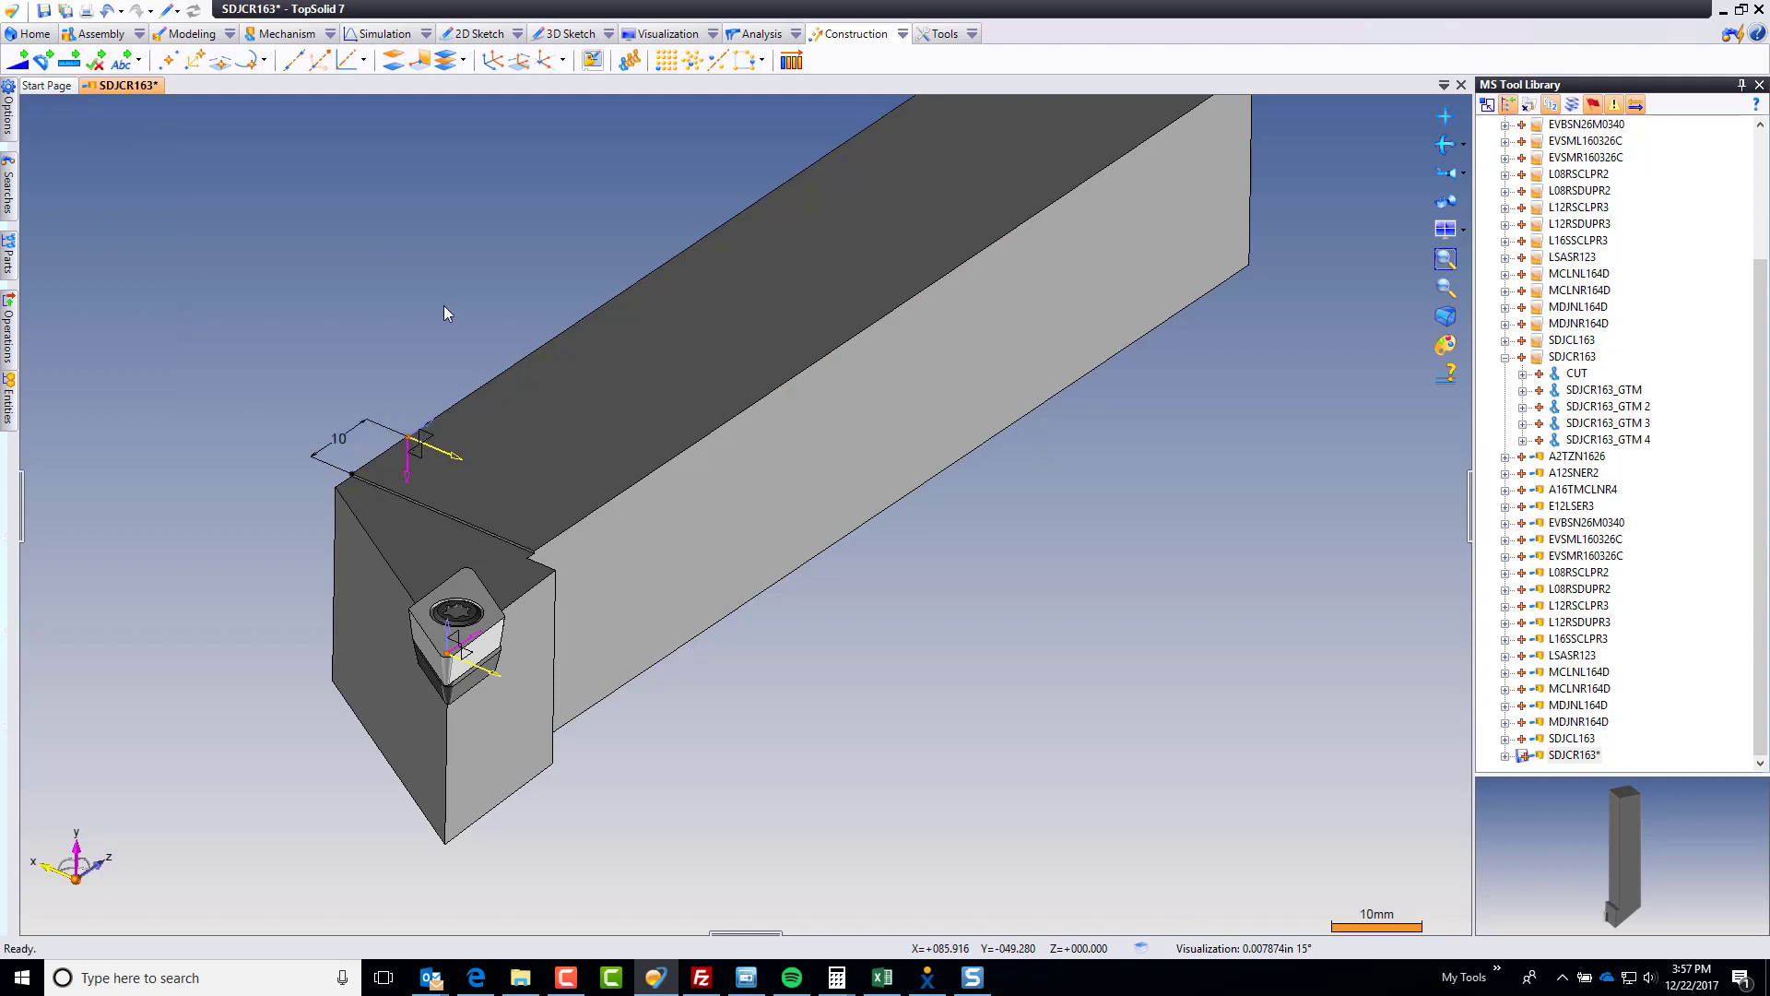
double_click(339, 441)
text(50)
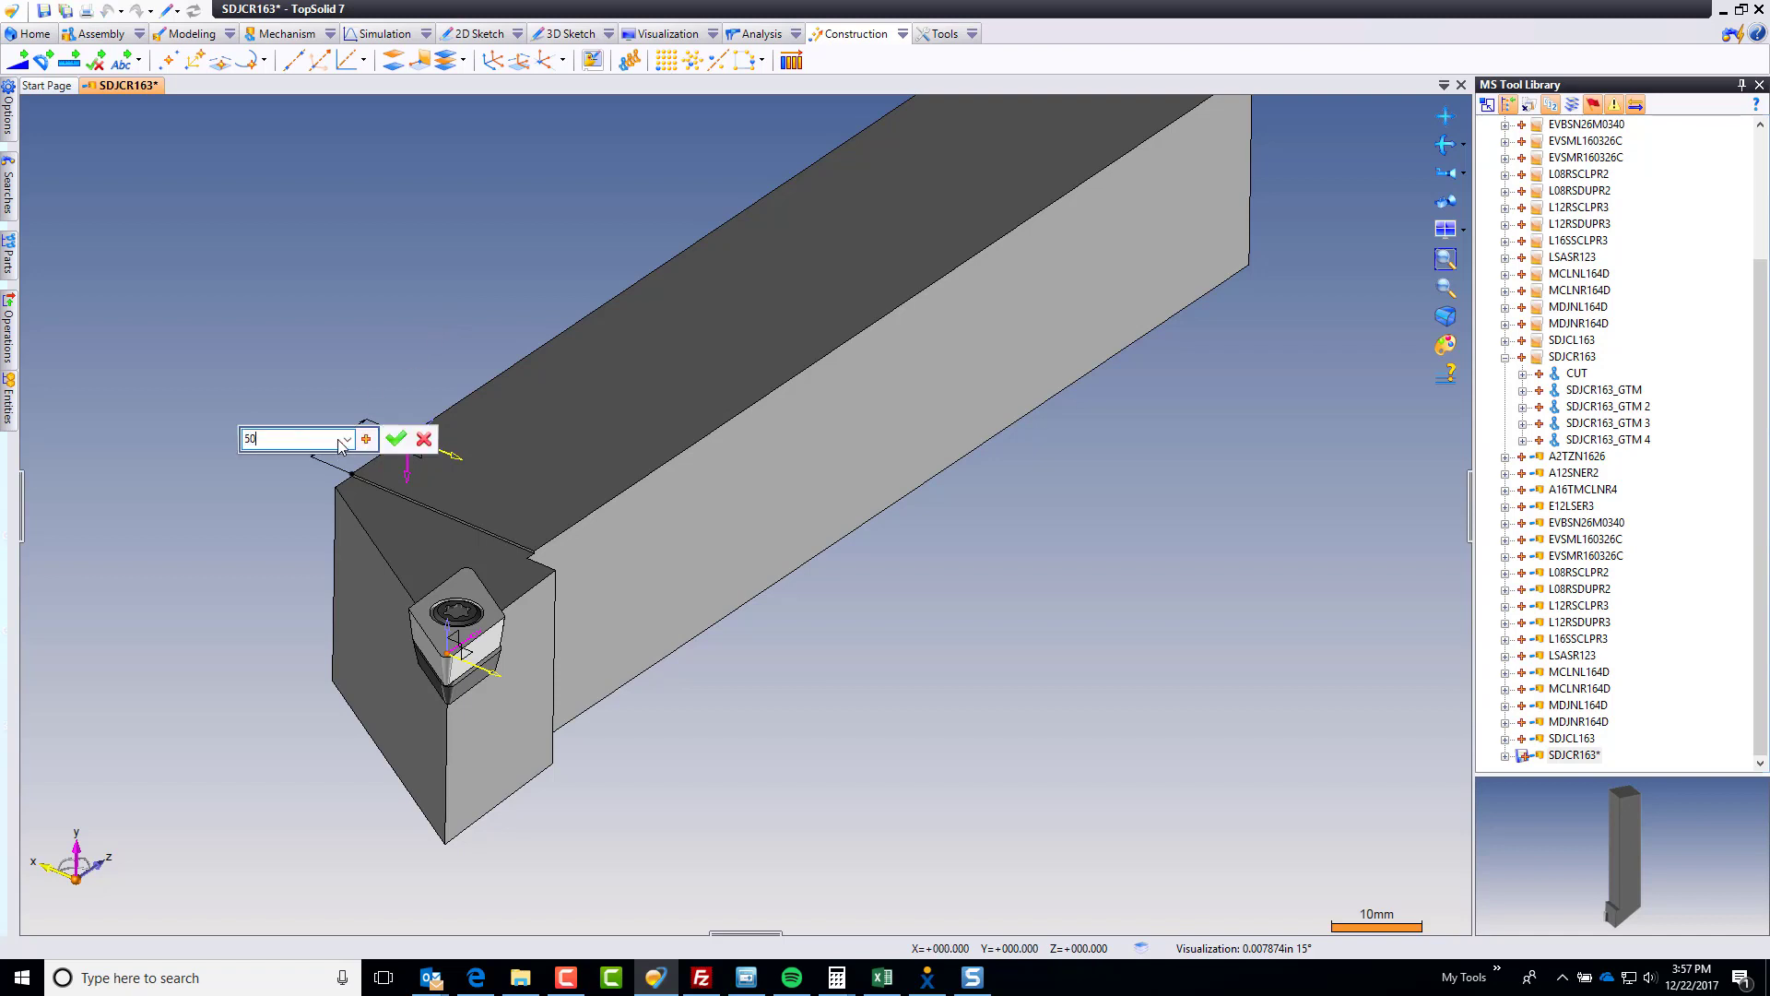
key(Return)
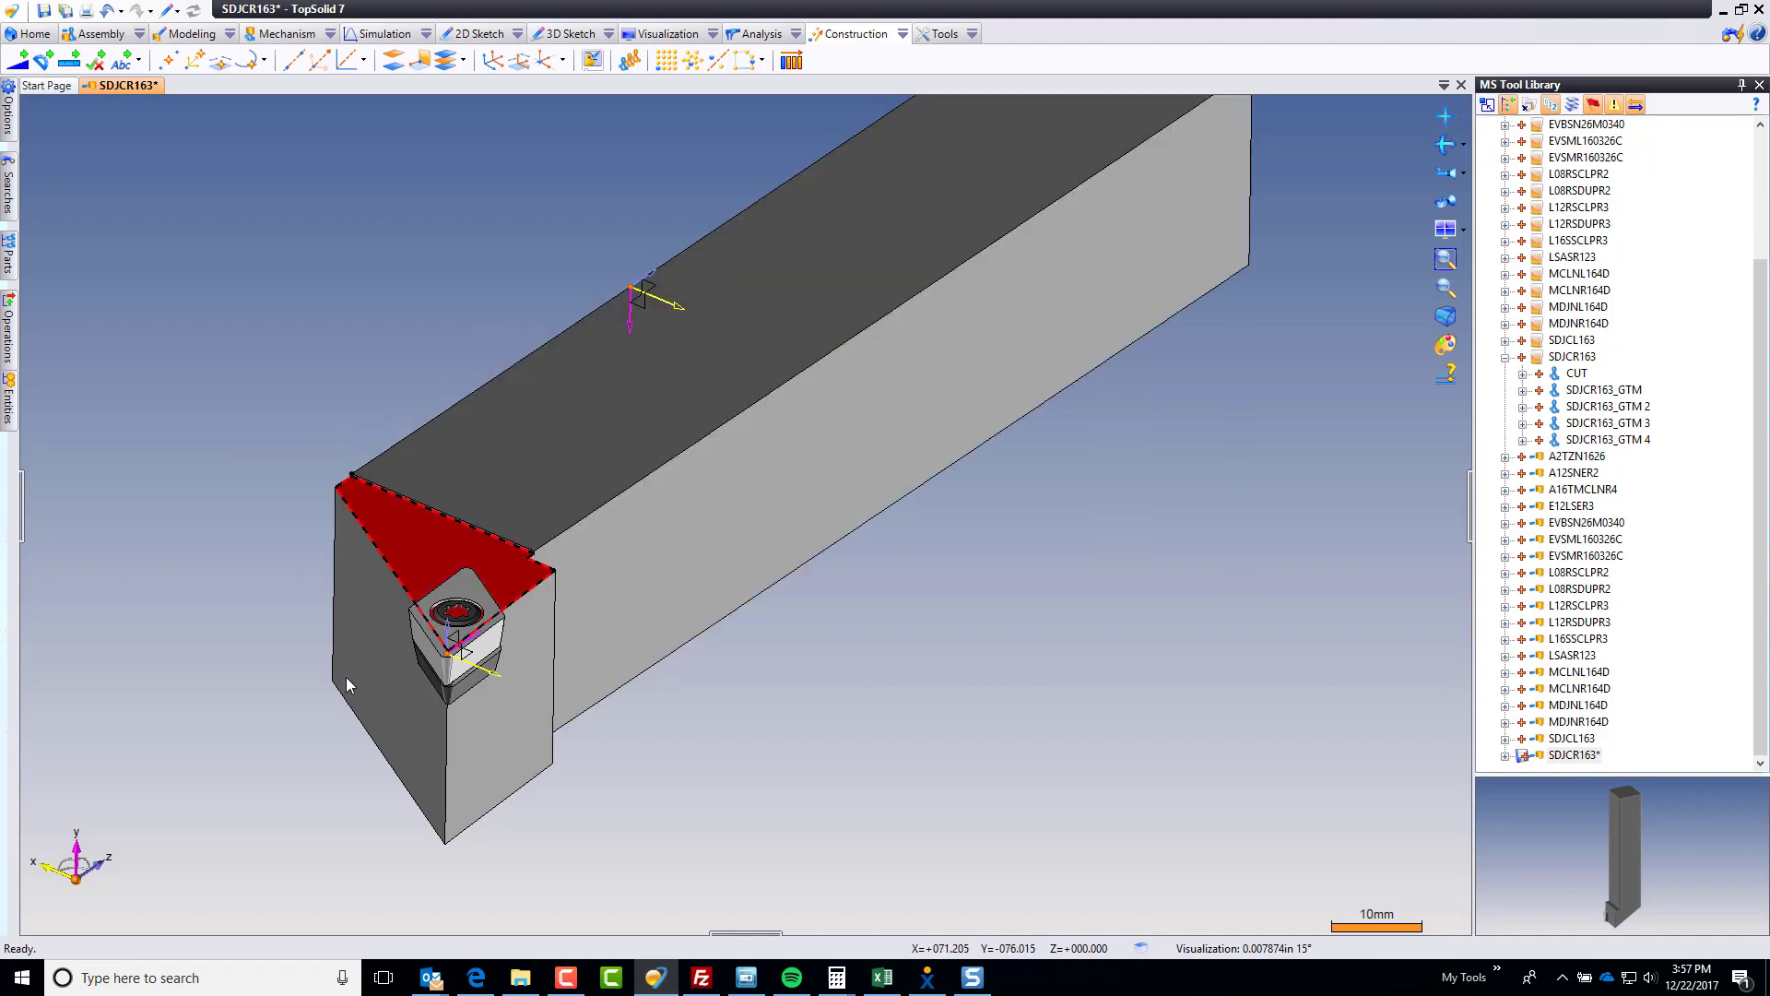
click(101, 892)
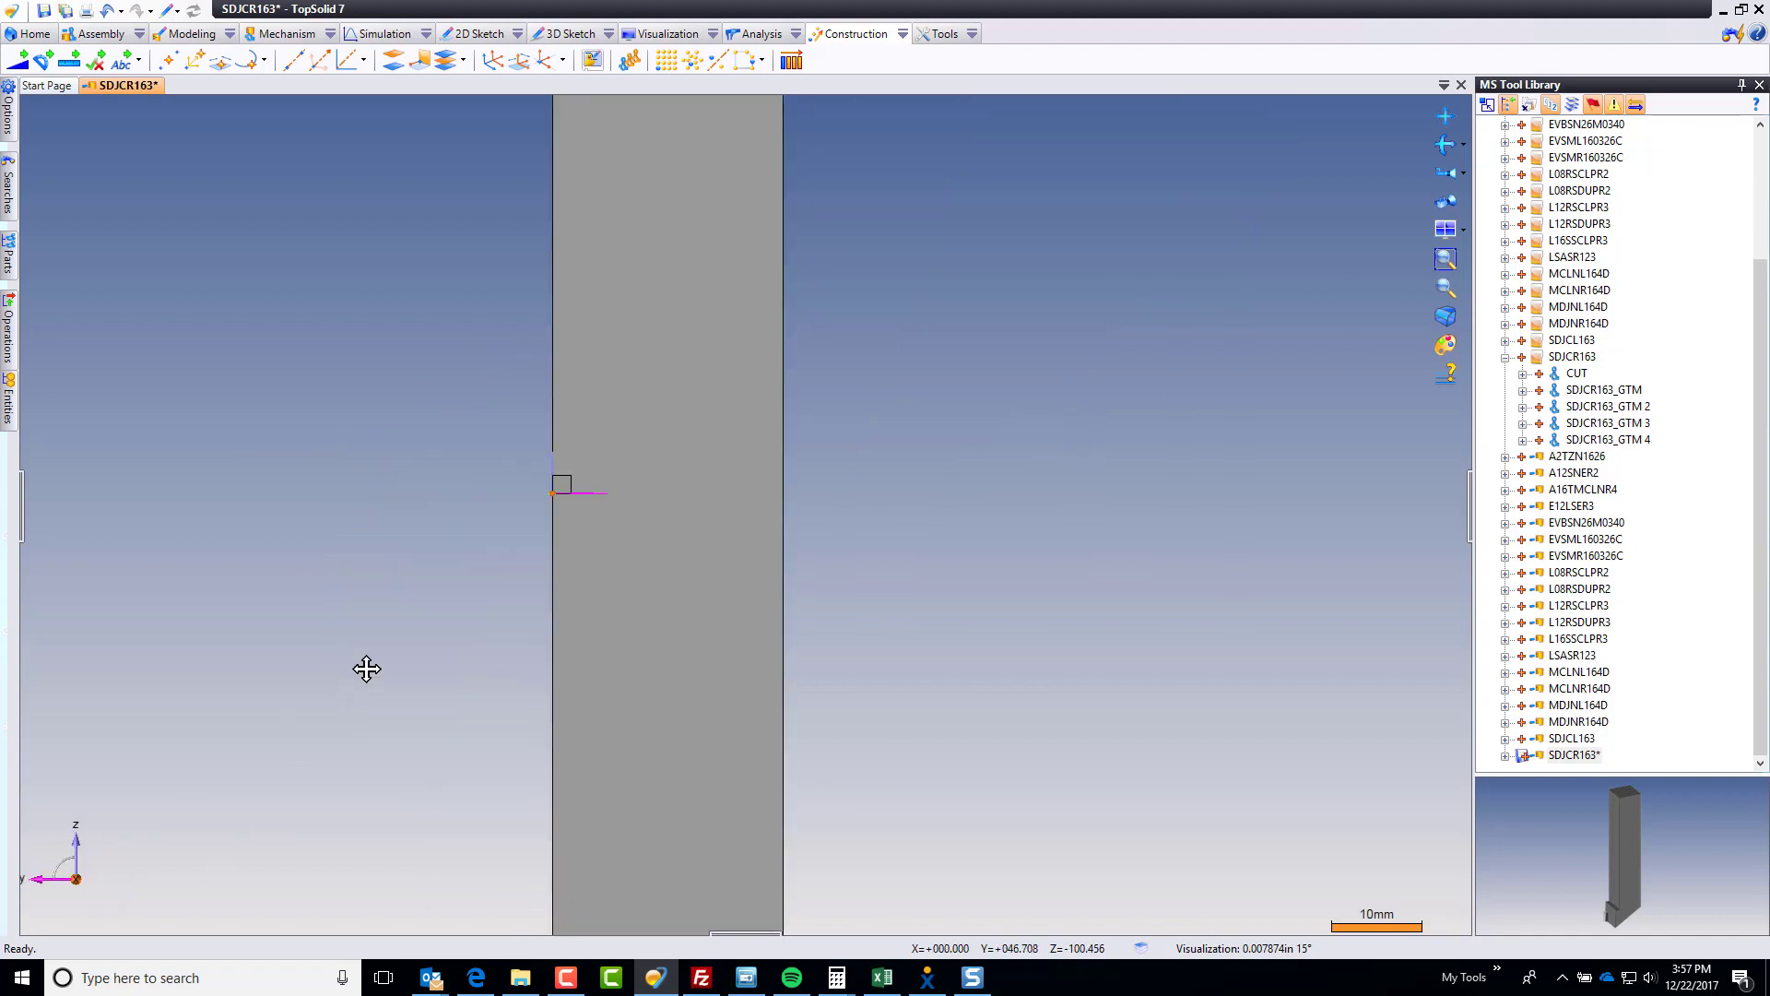
middle_drag(366, 668, 377, 376)
scroll(596, 175, up, 6)
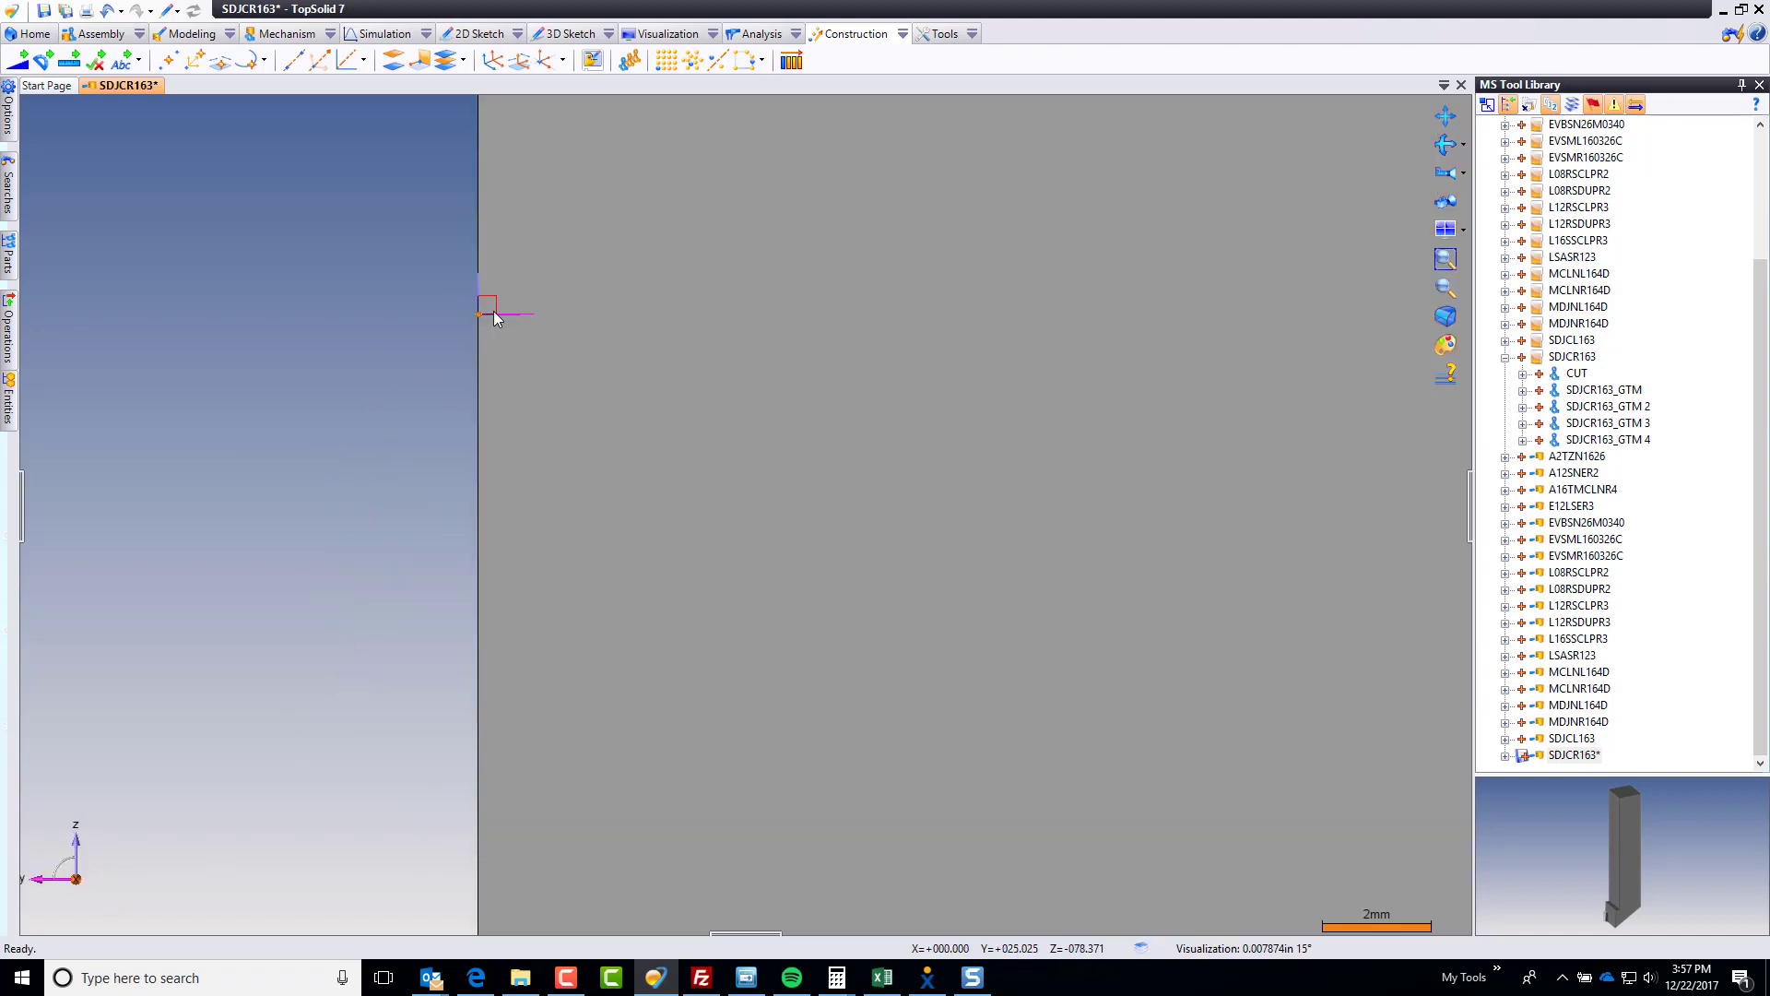
scroll(495, 316, up, 8)
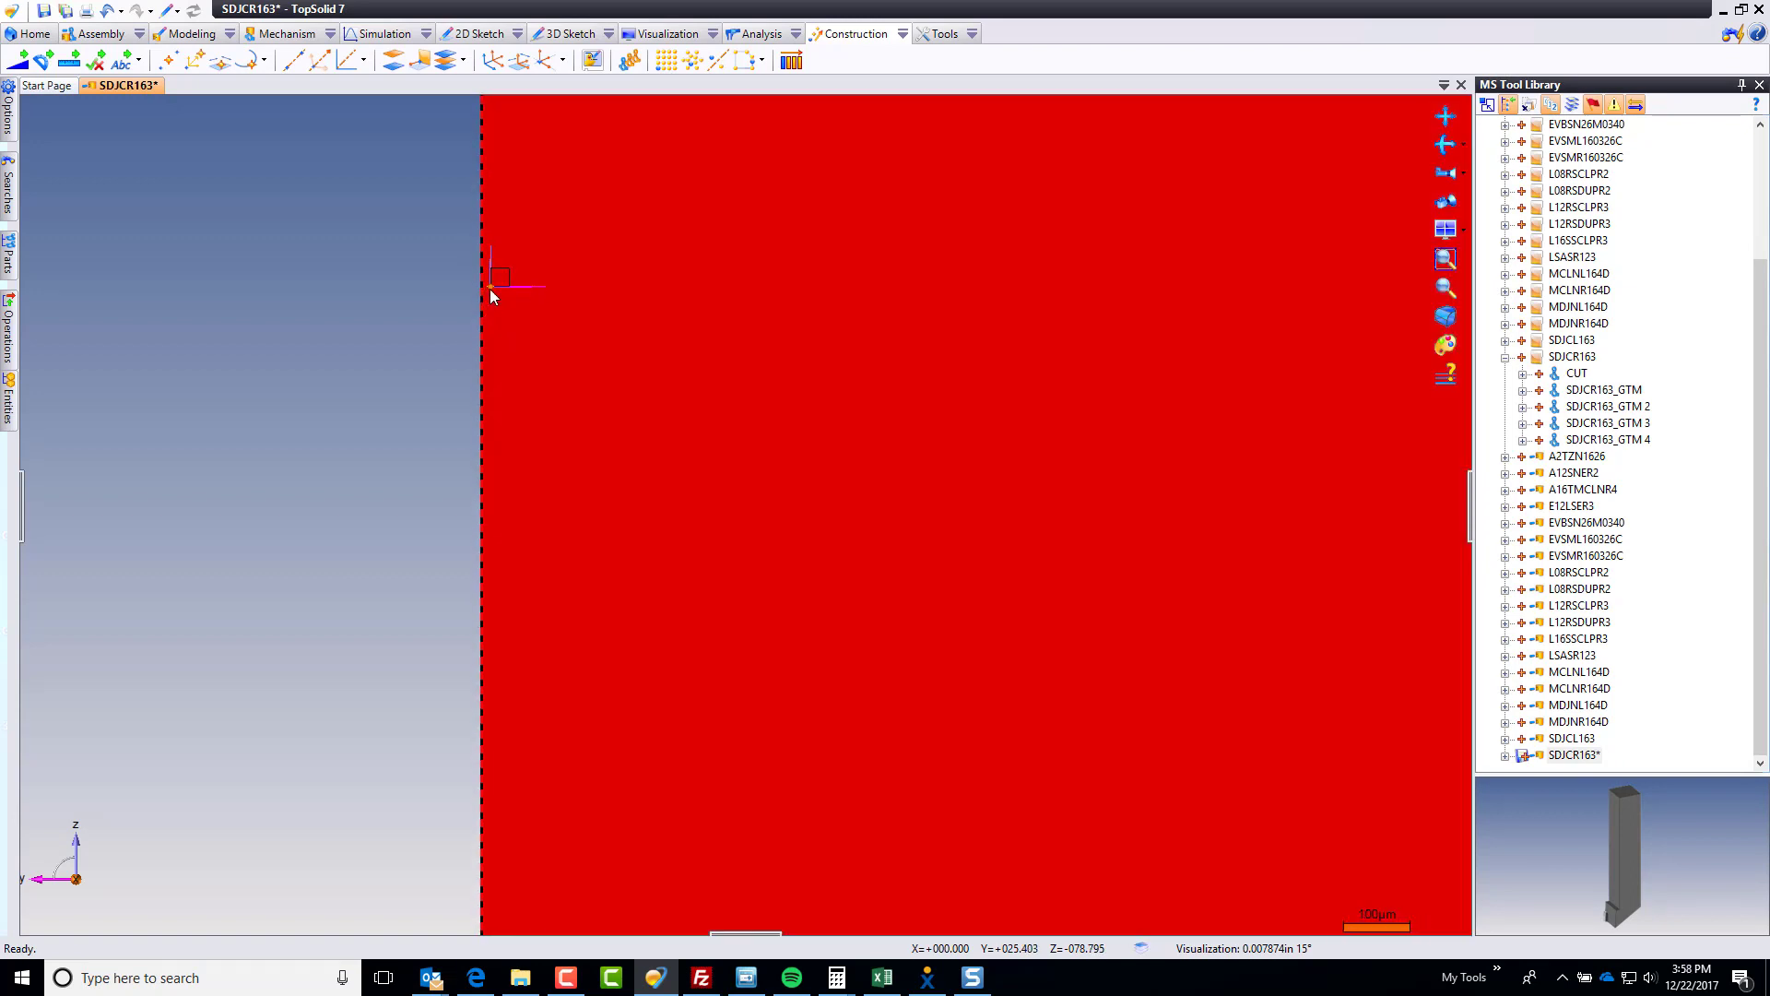
scroll(489, 289, up, 4)
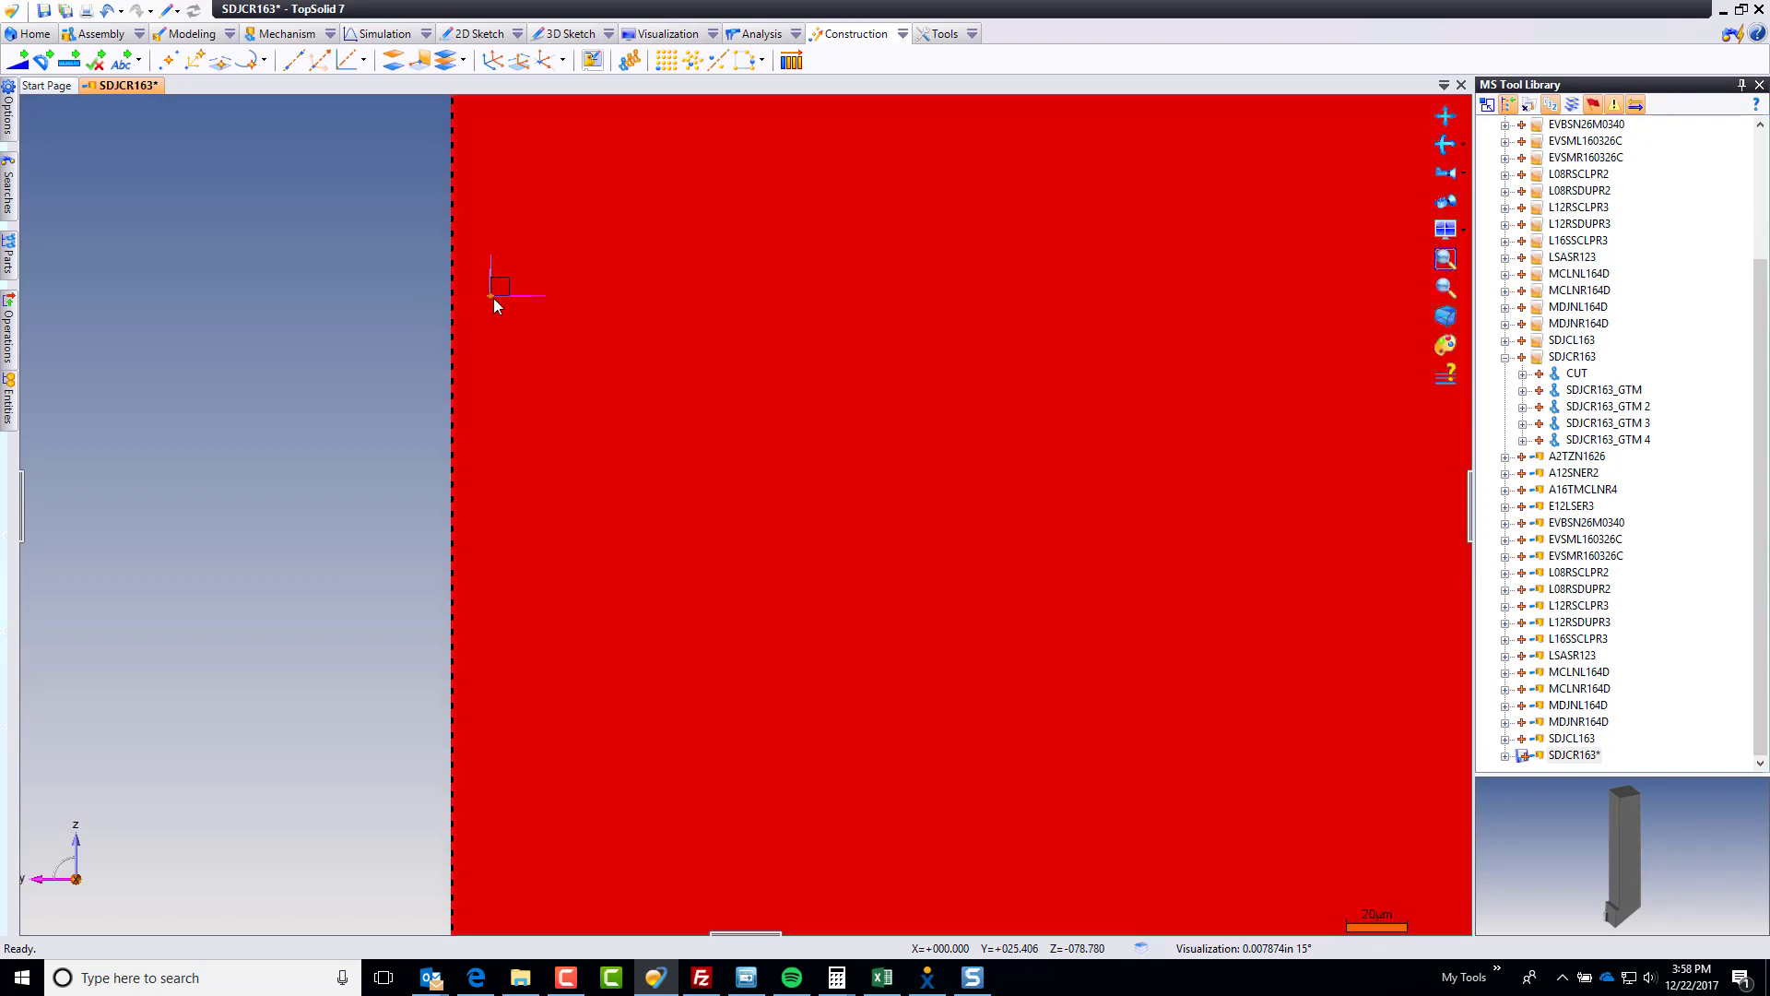
scroll(494, 295, down, 10)
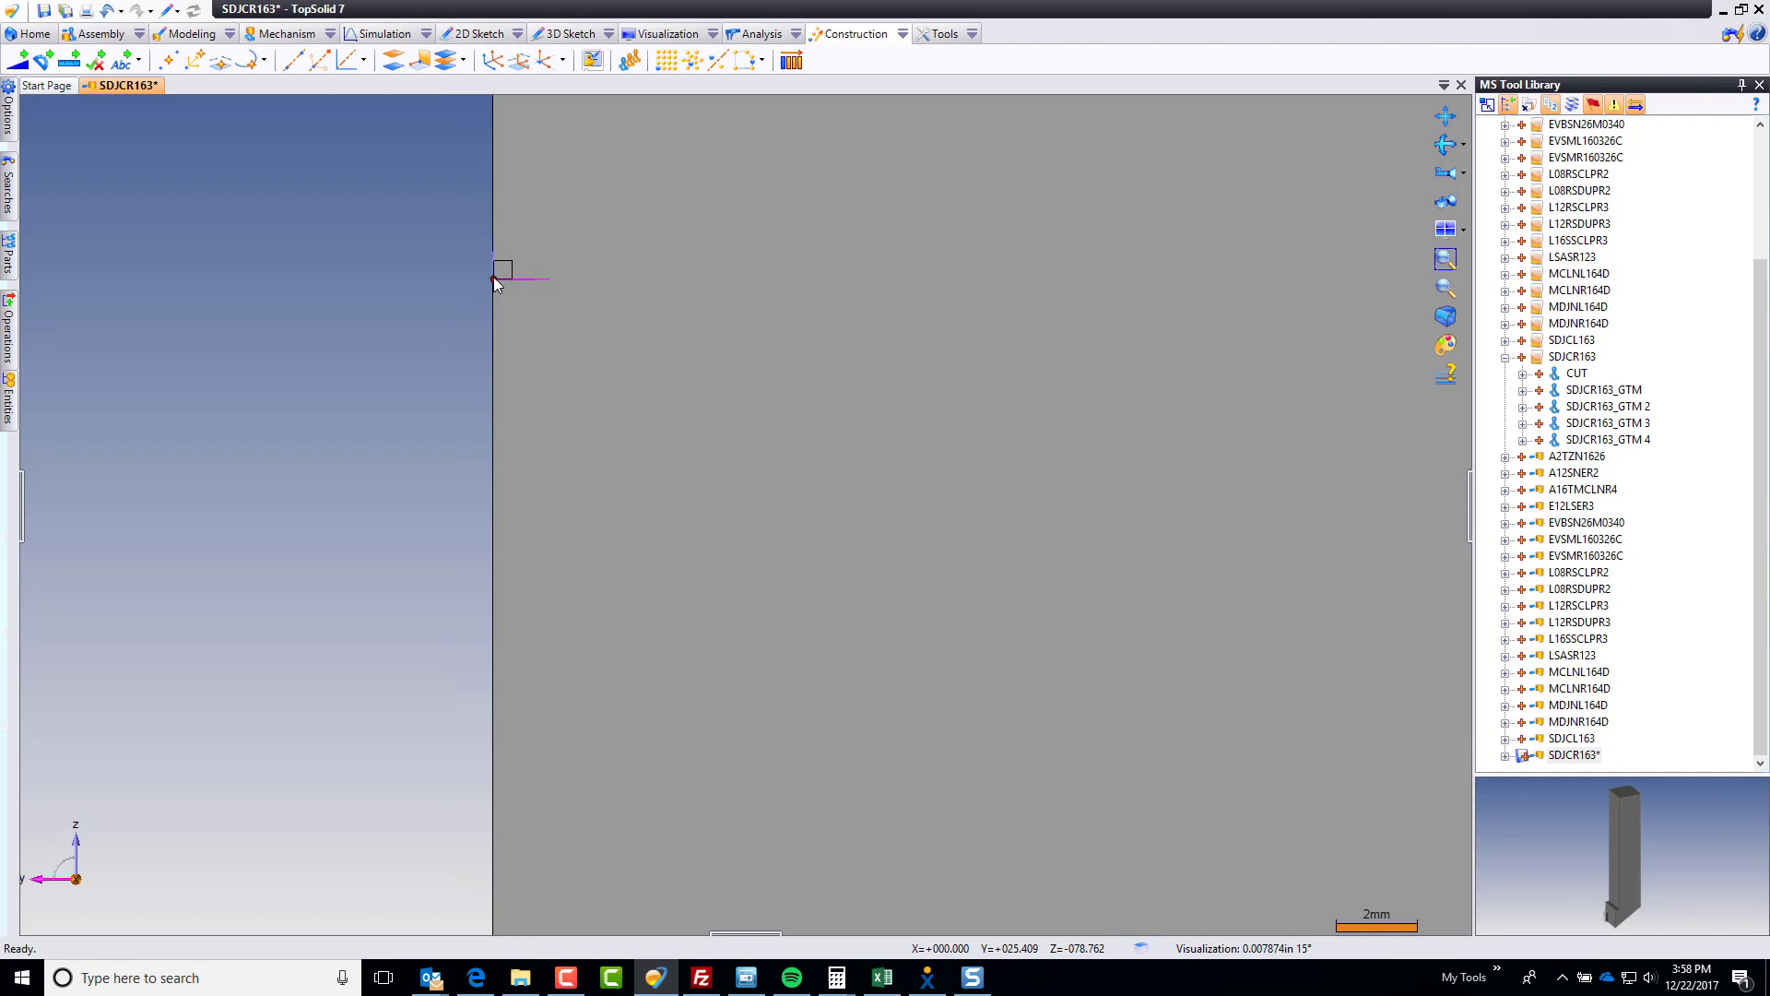
scroll(494, 277, down, 5)
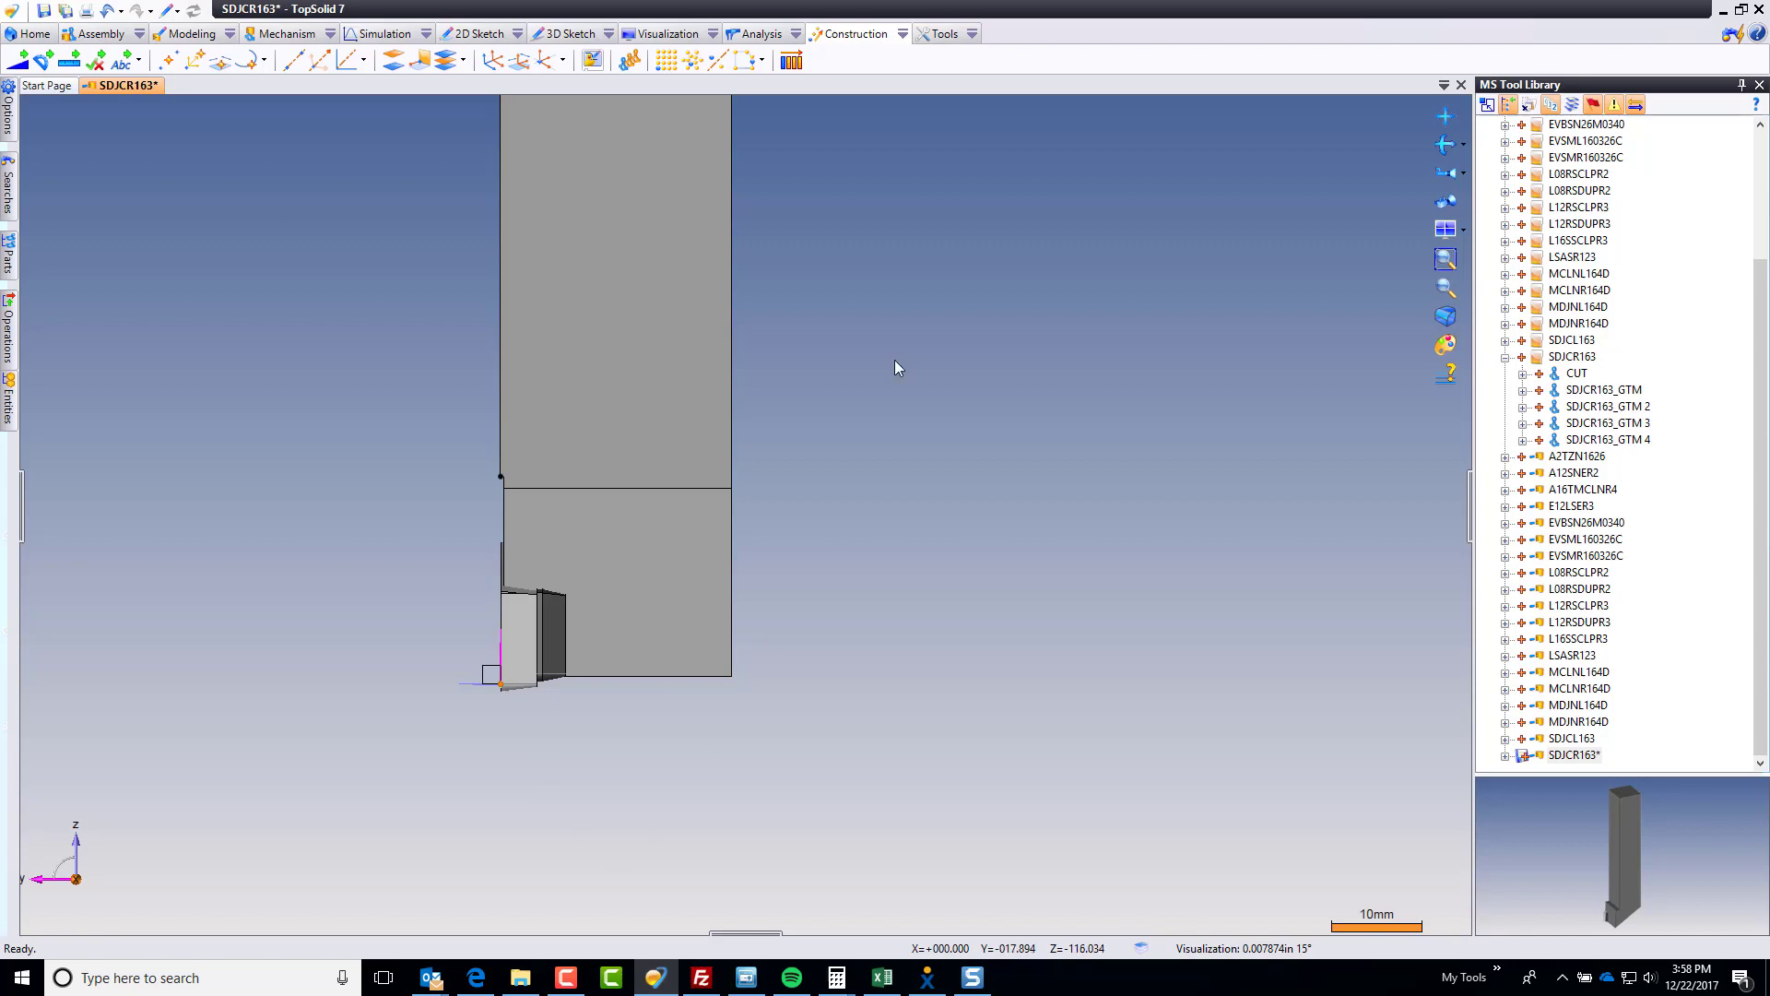
scroll(862, 525, down, 3)
middle_drag(841, 580, 1027, 616)
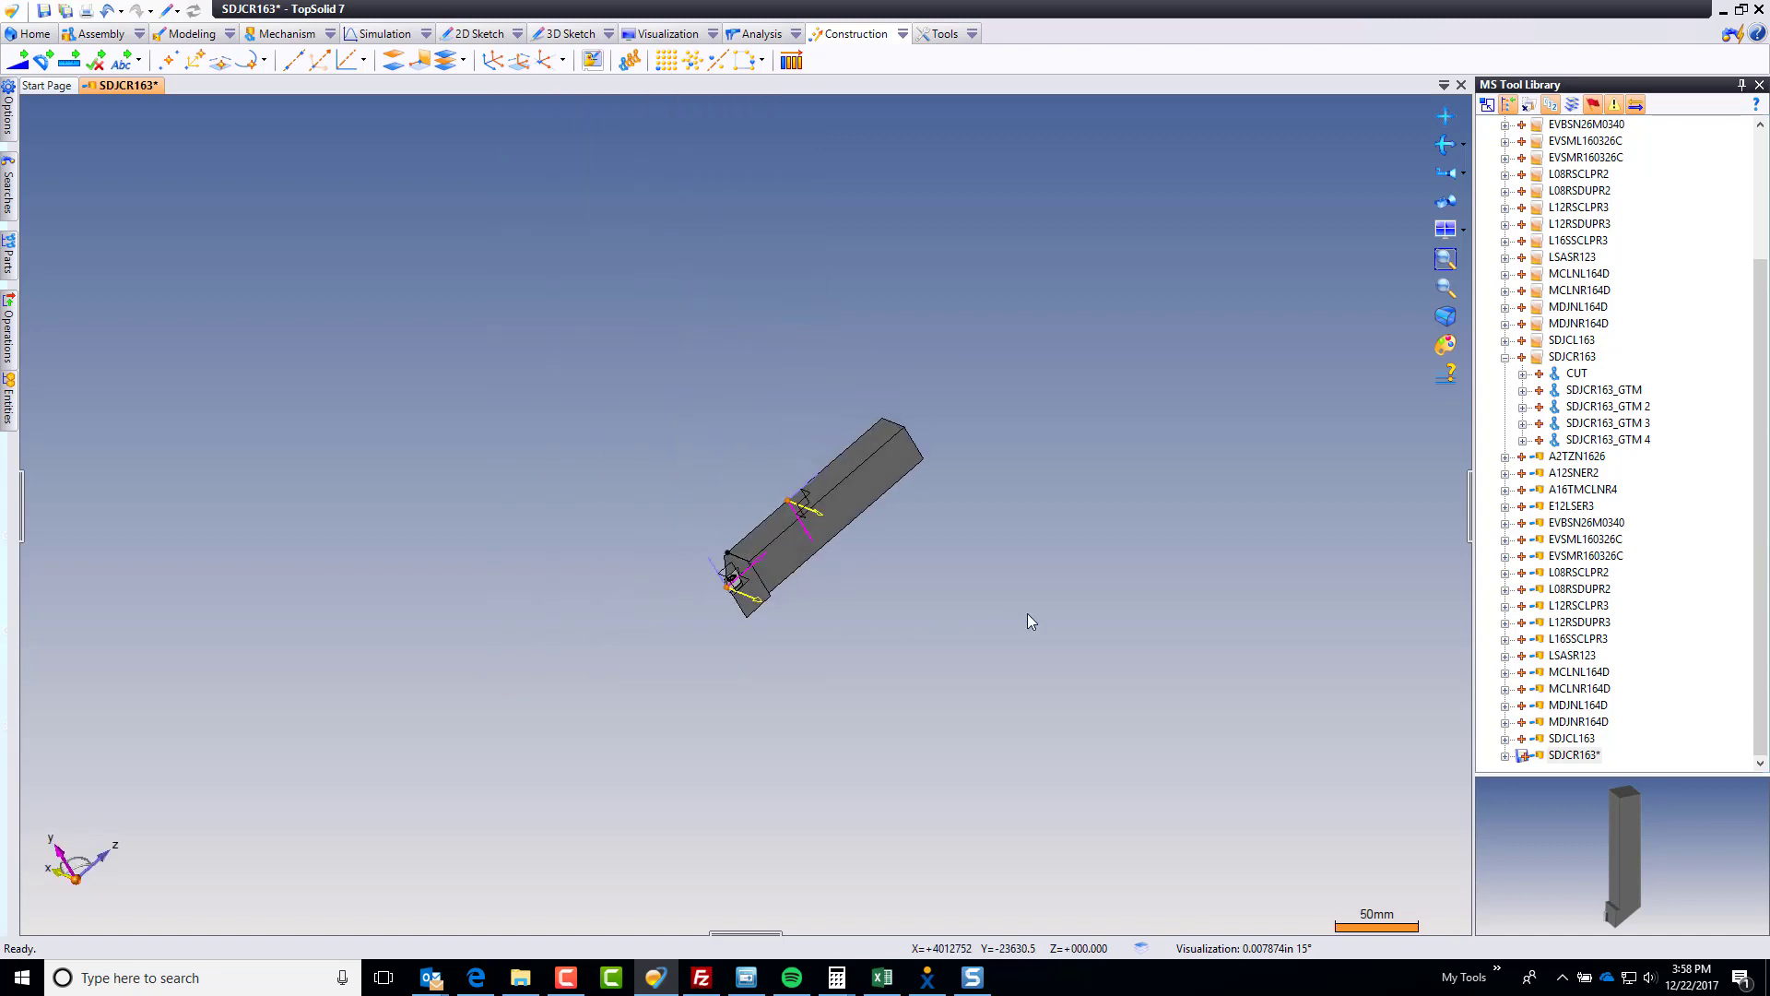
scroll(1027, 613, up, 8)
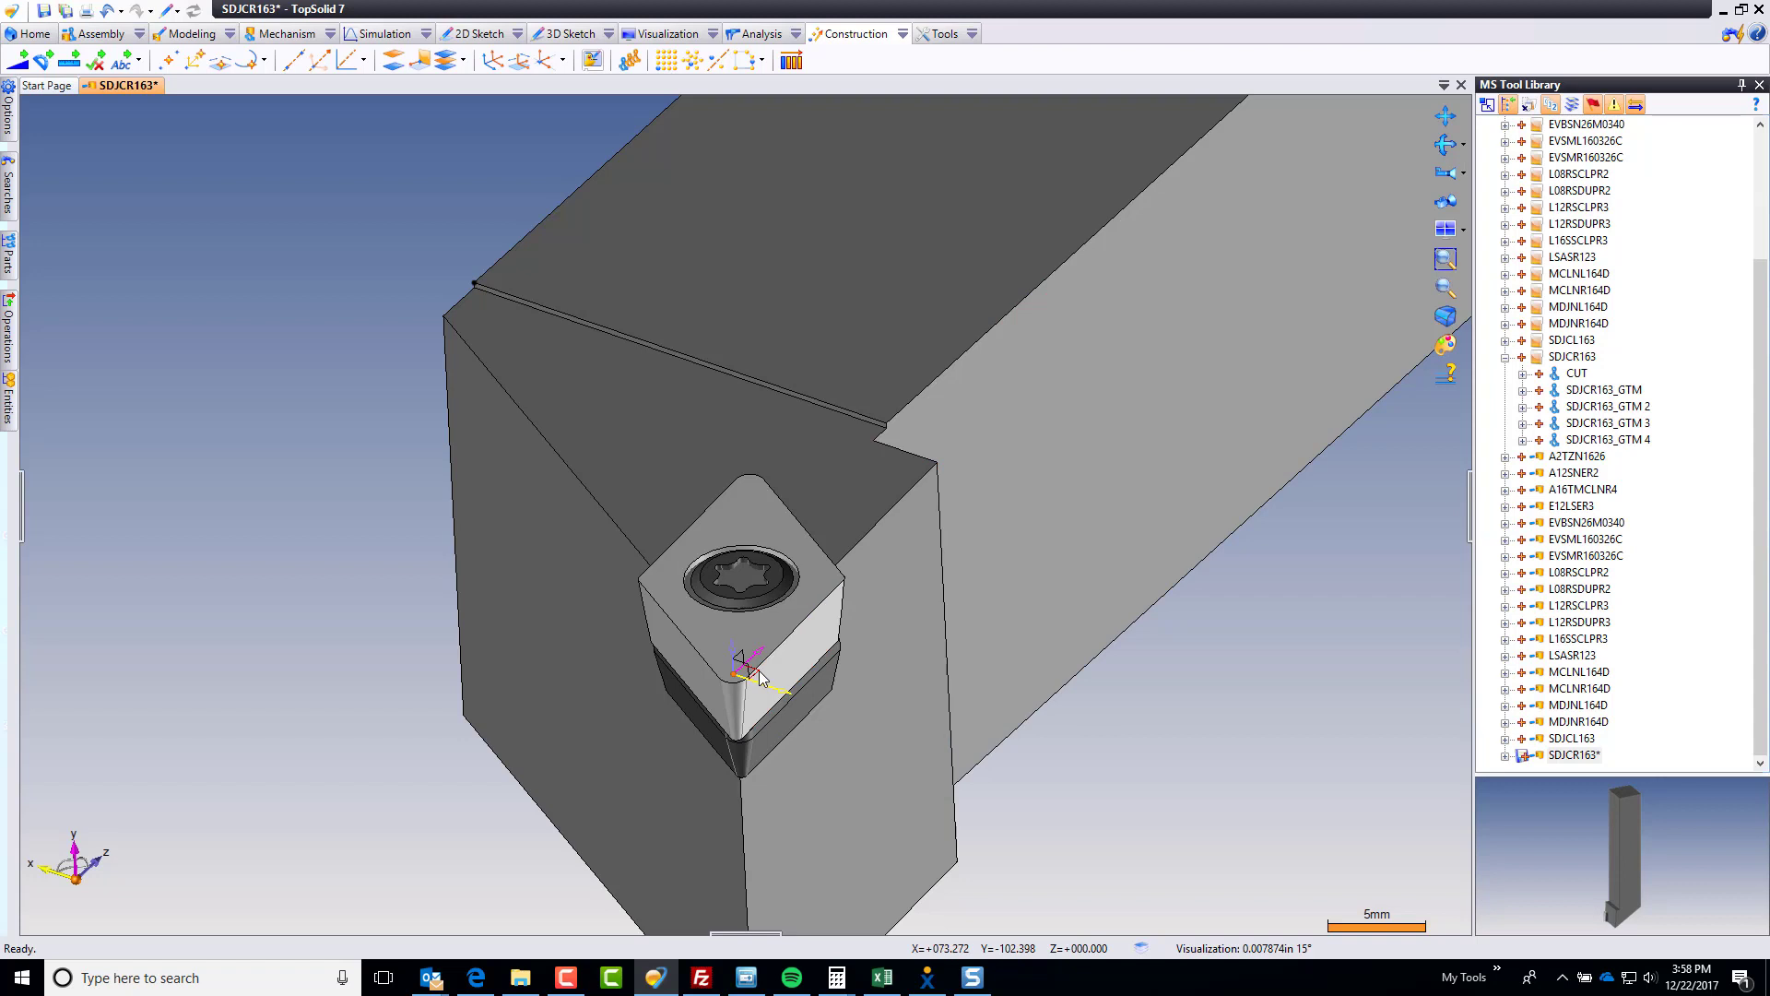
right_click(760, 672)
click(1198, 762)
middle_drag(1236, 800, 989, 752)
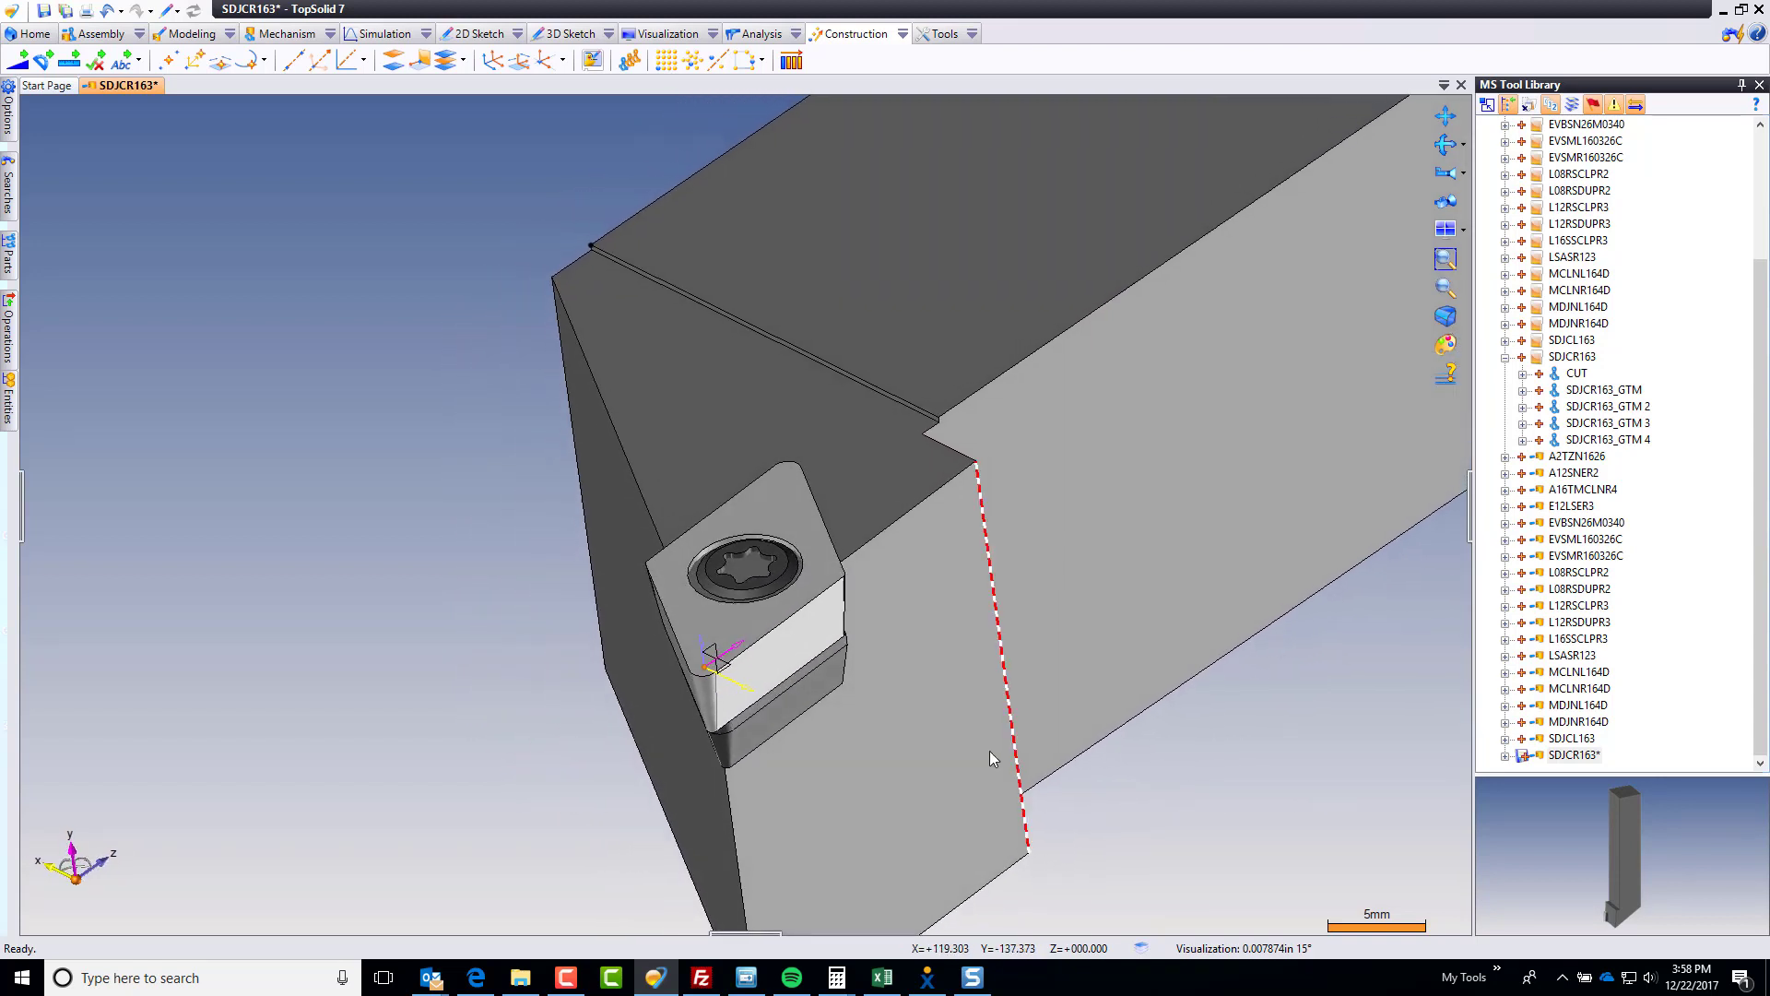
Step: Sketch the intersection lines of the insert's left and right side faces, then validate Sketch 1
right_click(733, 673)
click(772, 653)
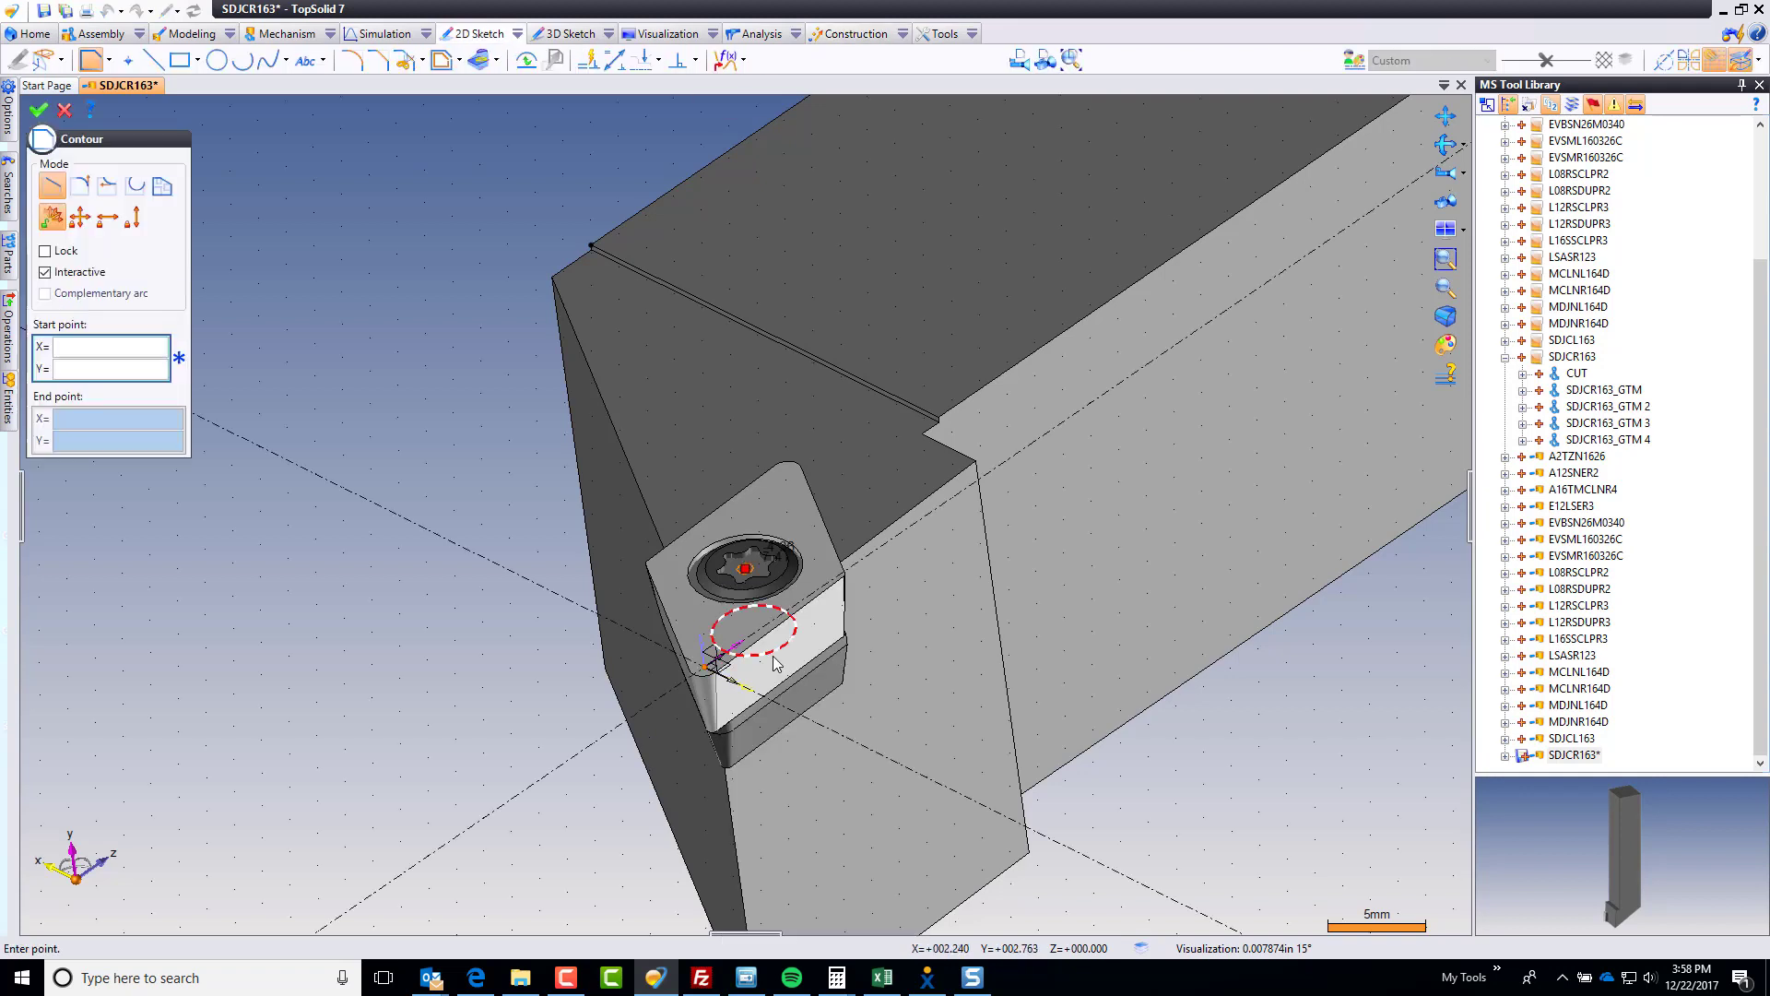
click(480, 60)
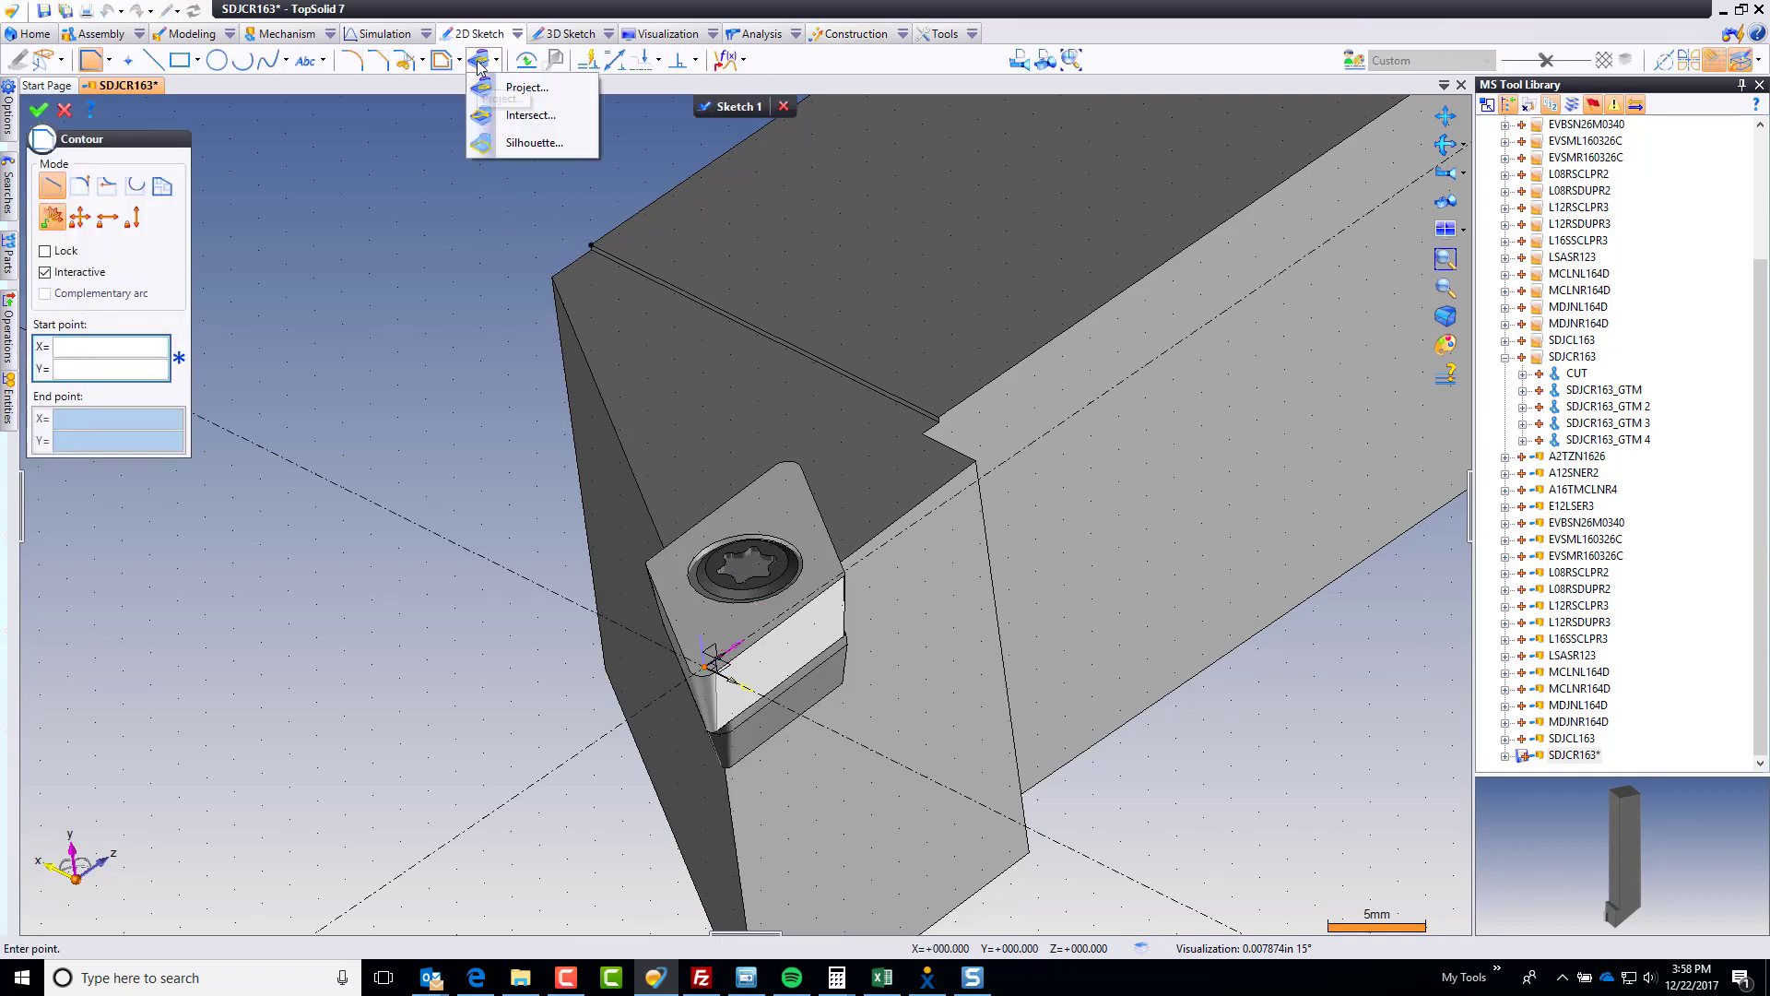
click(518, 116)
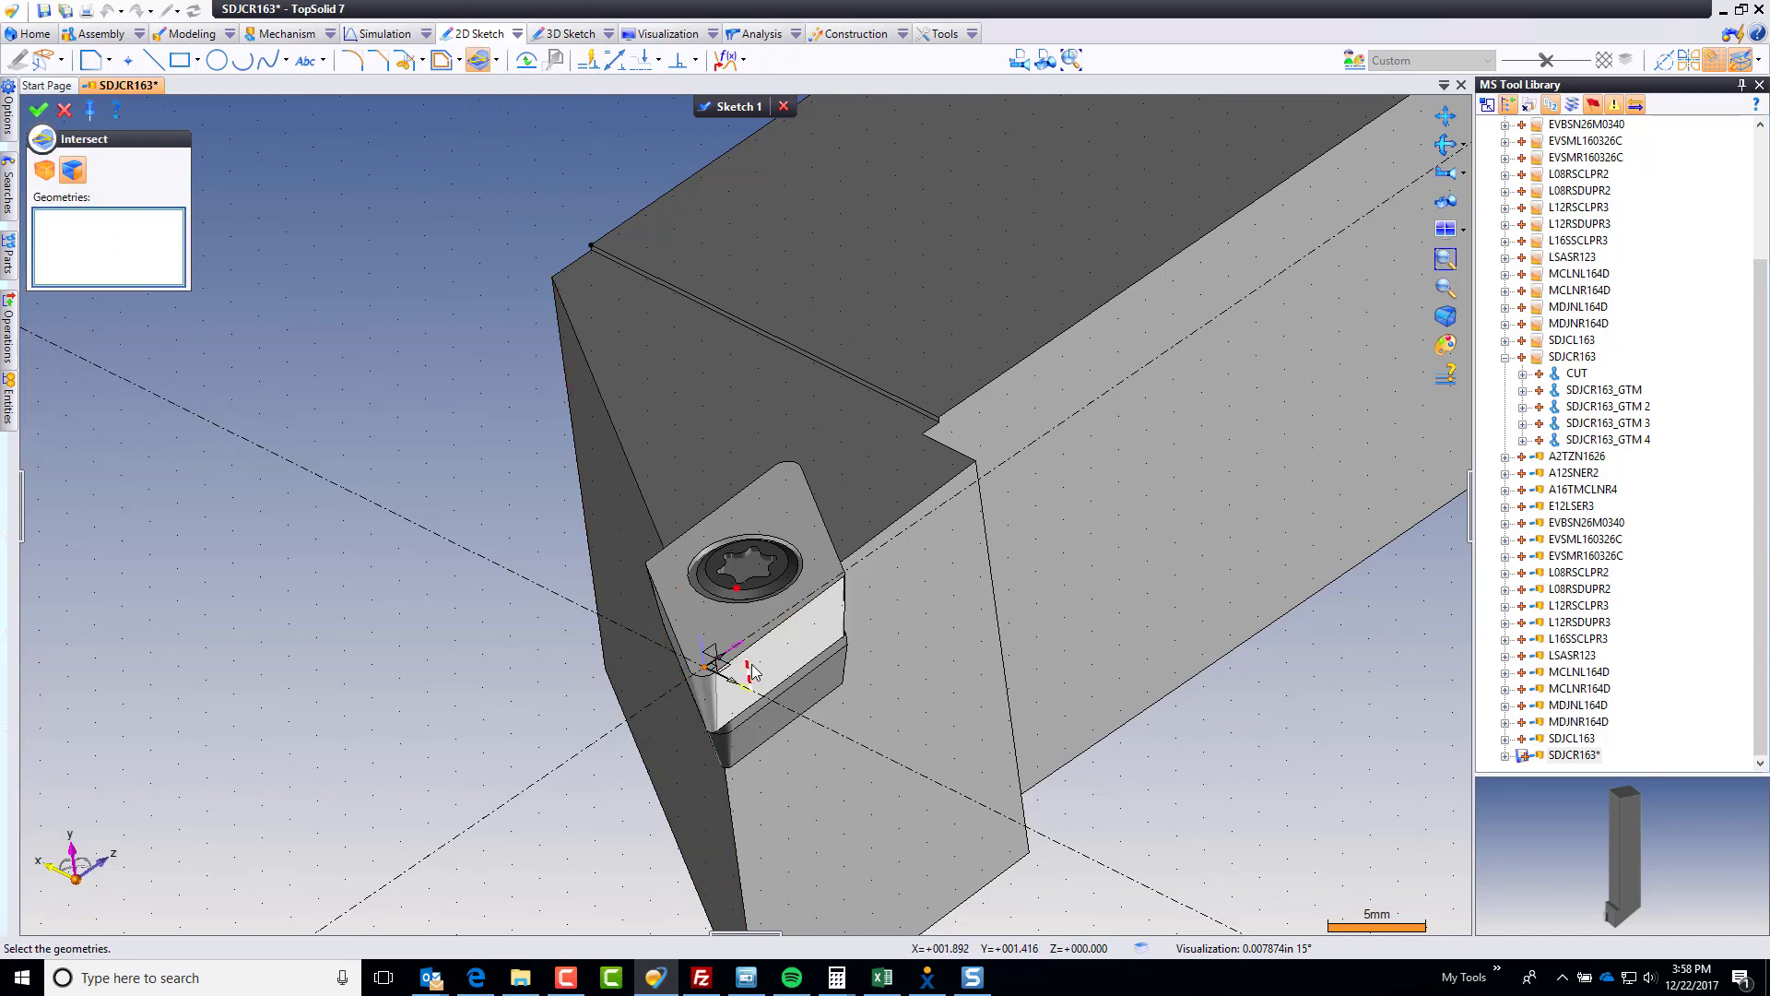
click(778, 651)
scroll(679, 705, down, 1)
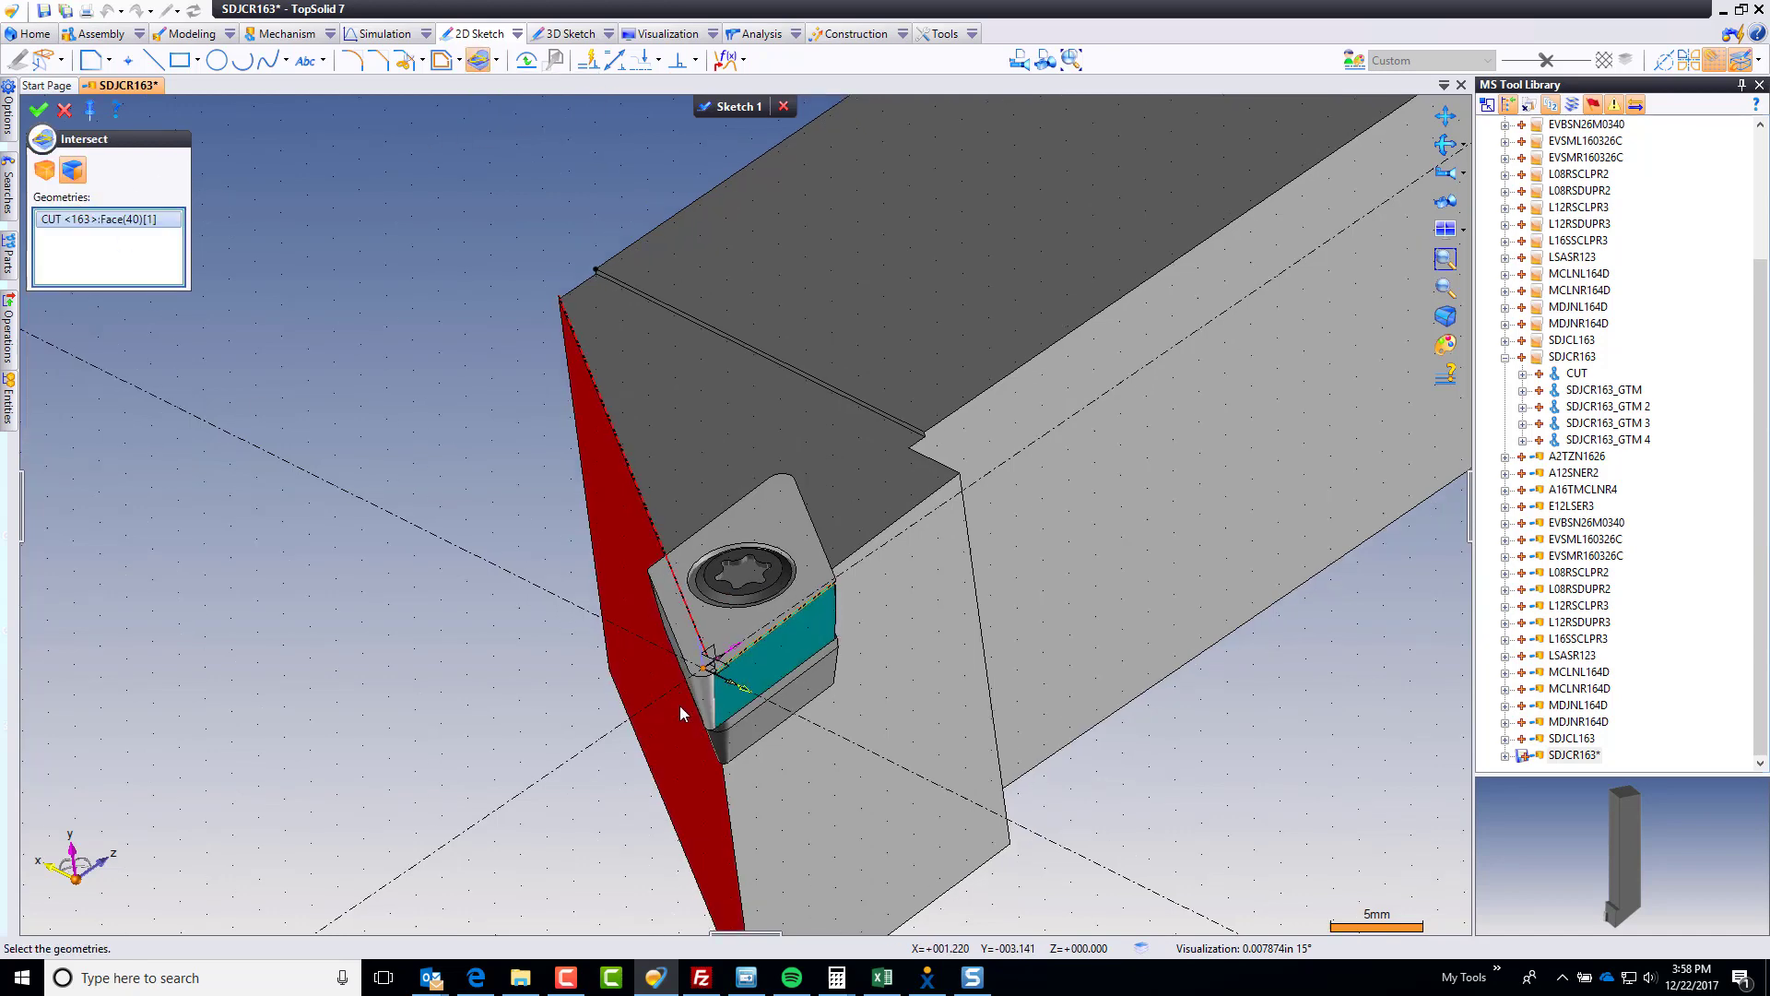
middle_drag(679, 705, 698, 691)
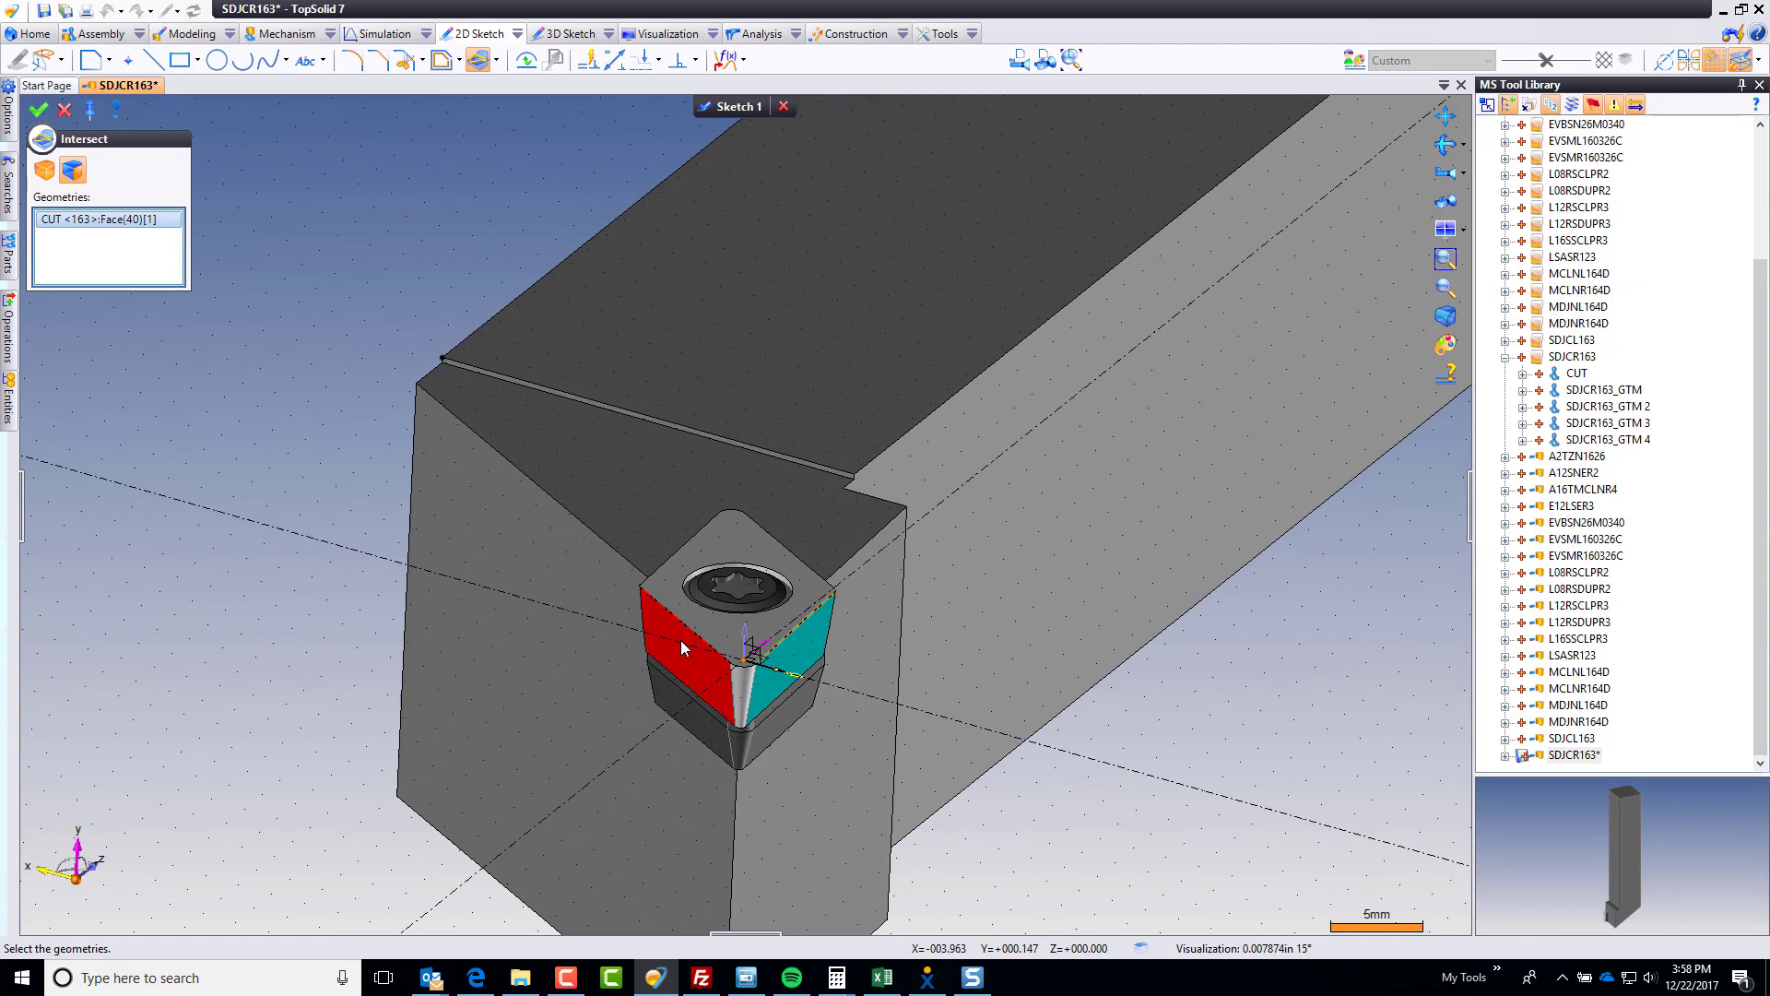
click(682, 644)
click(38, 109)
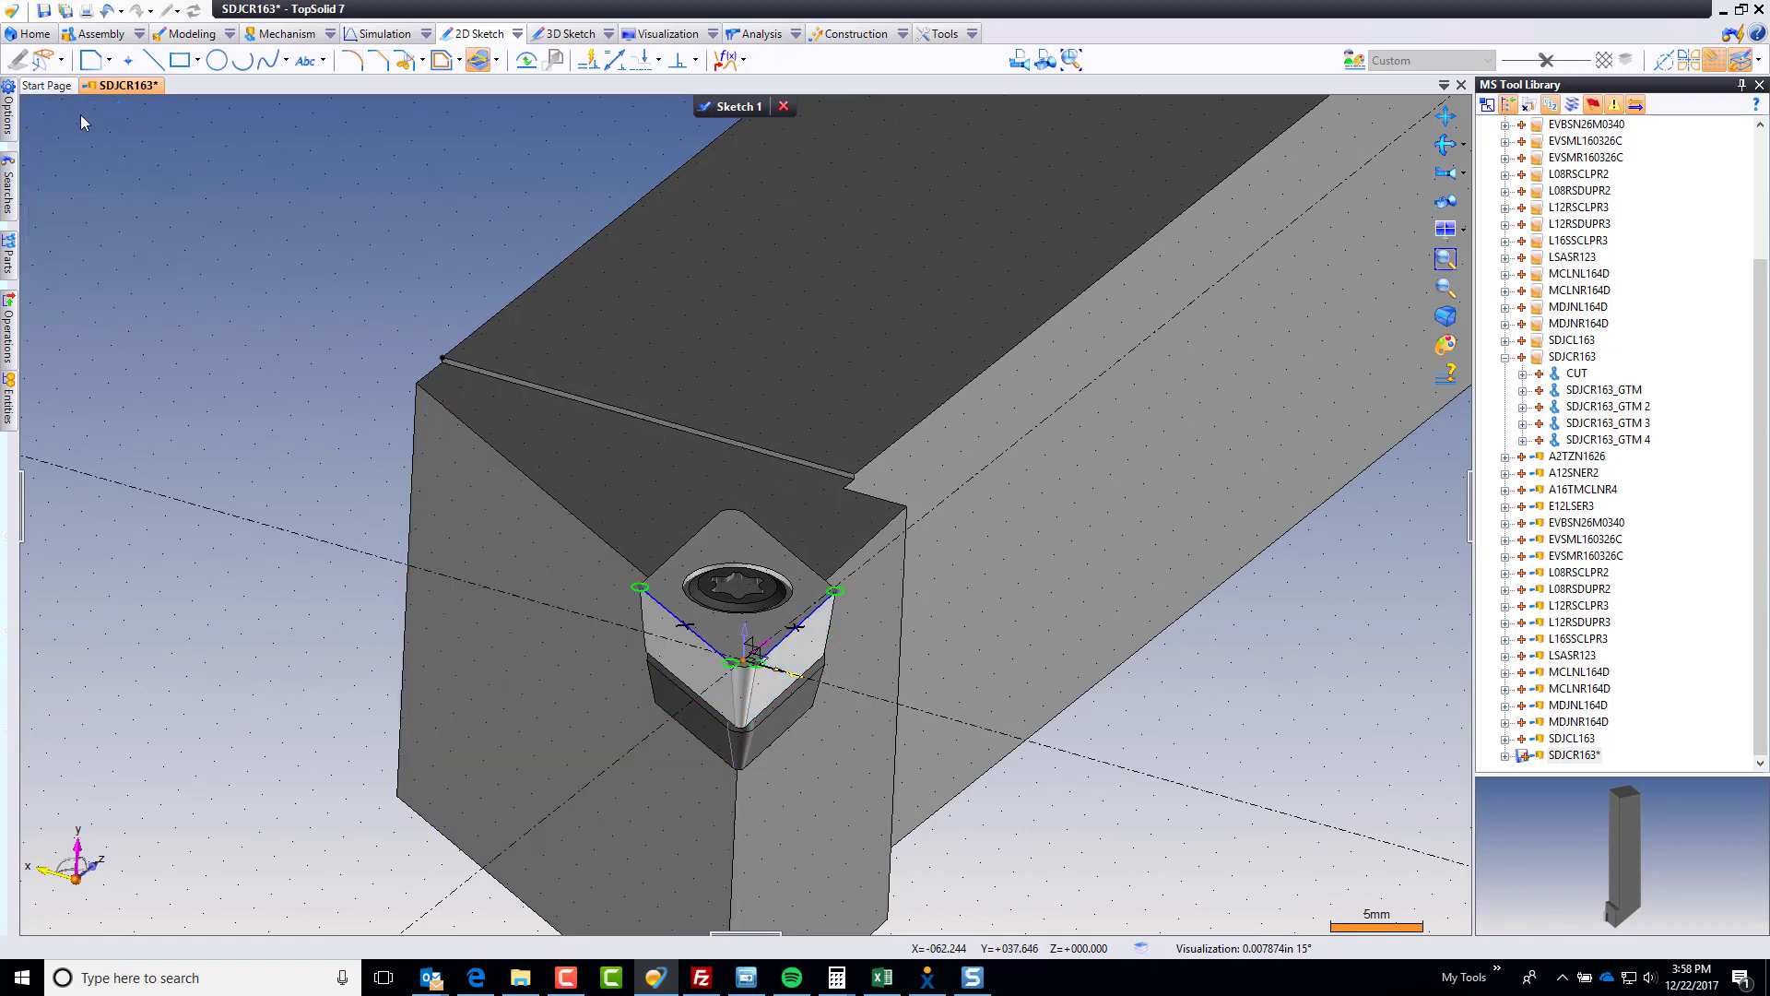
click(740, 109)
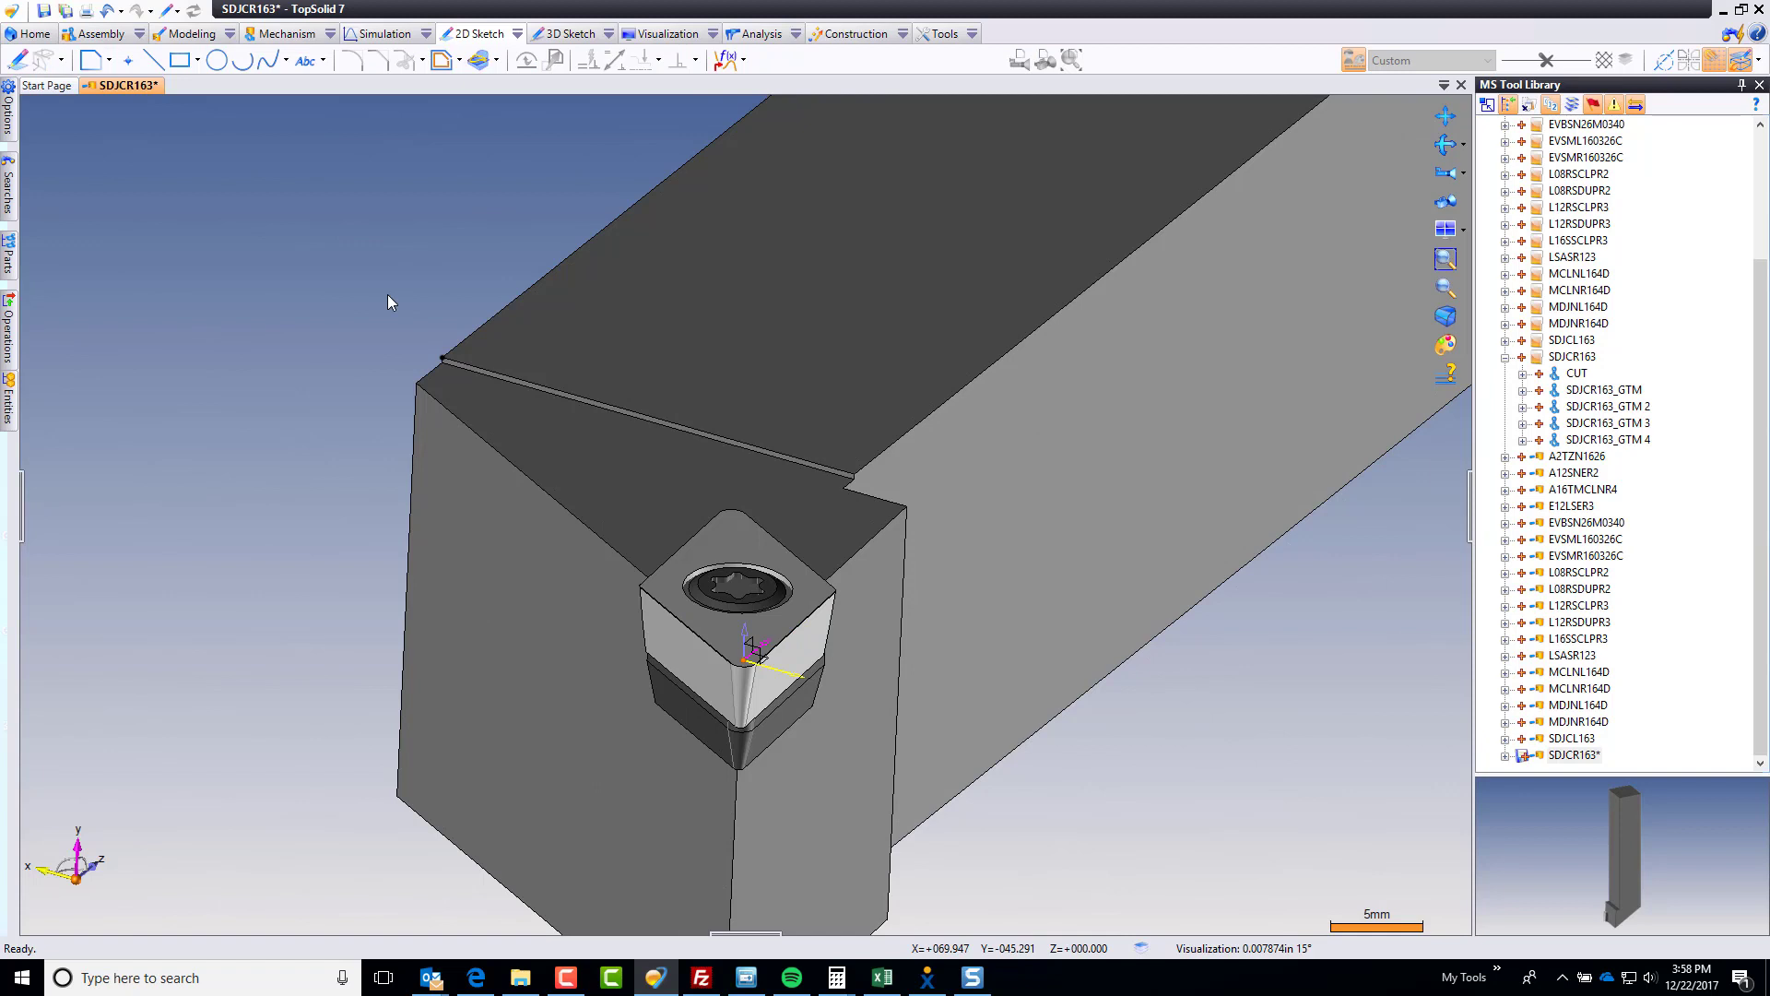